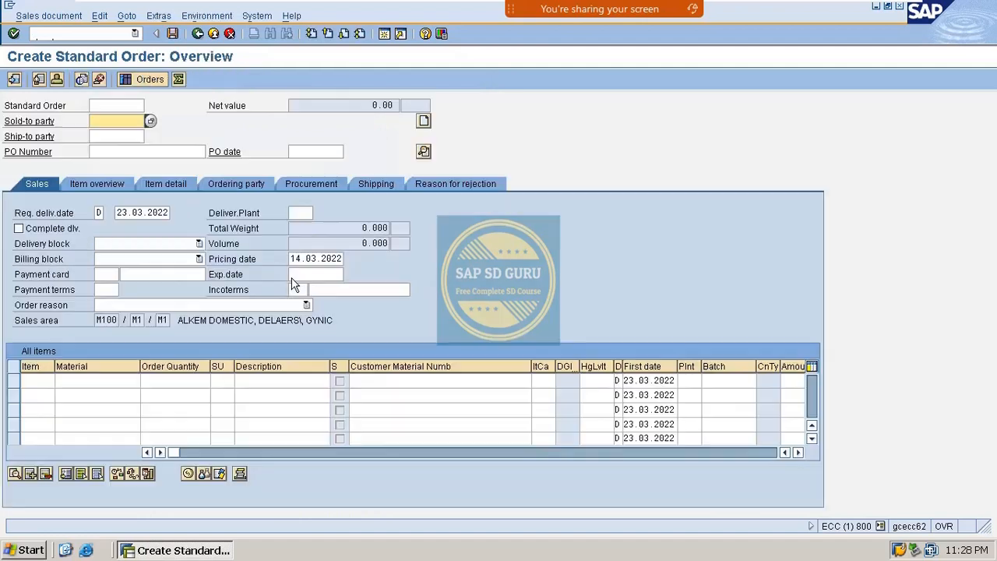
# Fill the standard order with the customer number as sold-to party and add material vaxine-200 with order quantity 1
pyautogui.write('66667')
pyautogui.press('Return')
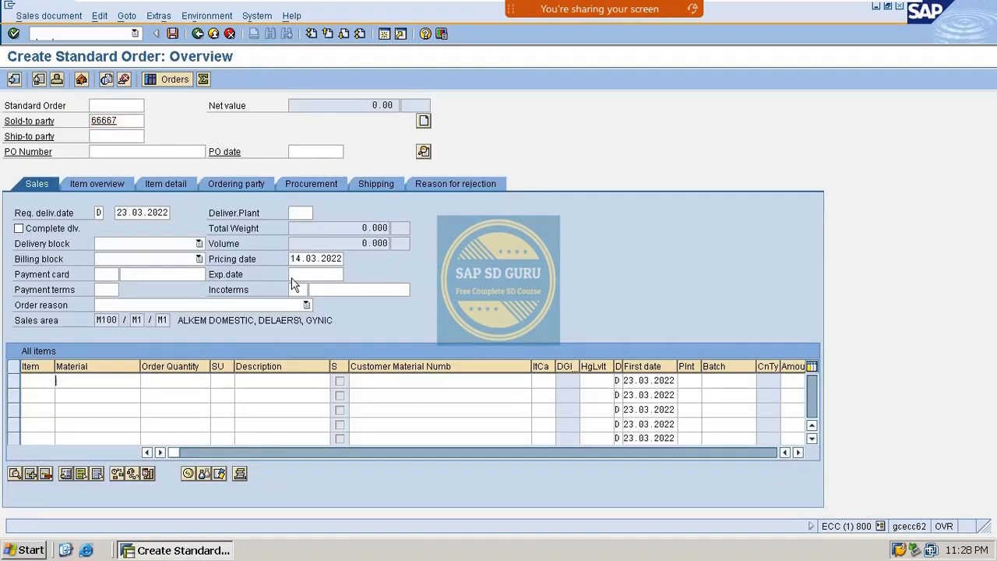
pyautogui.press('BackSpace')
pyautogui.press('Return')
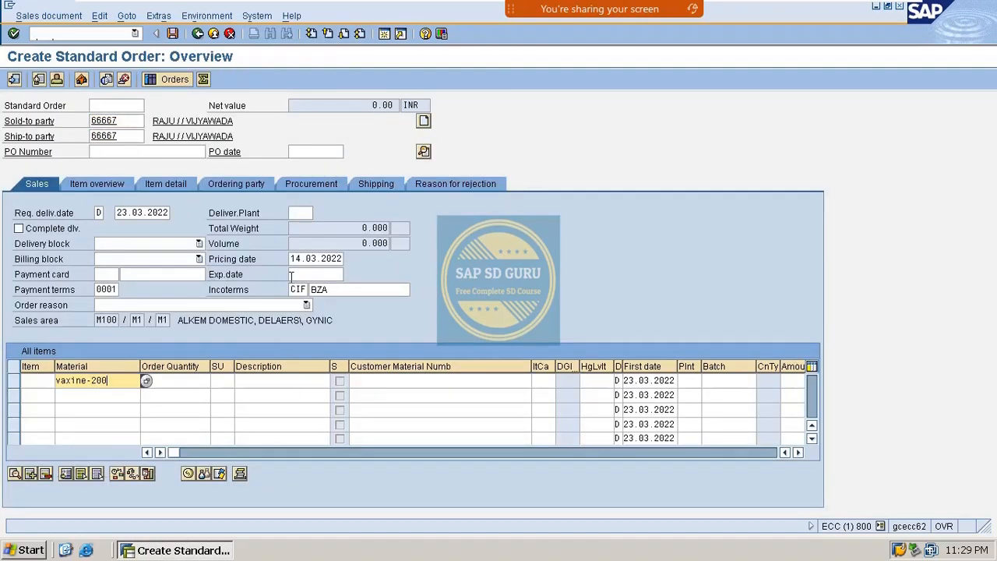
pyautogui.press('Tab')
pyautogui.write('1')
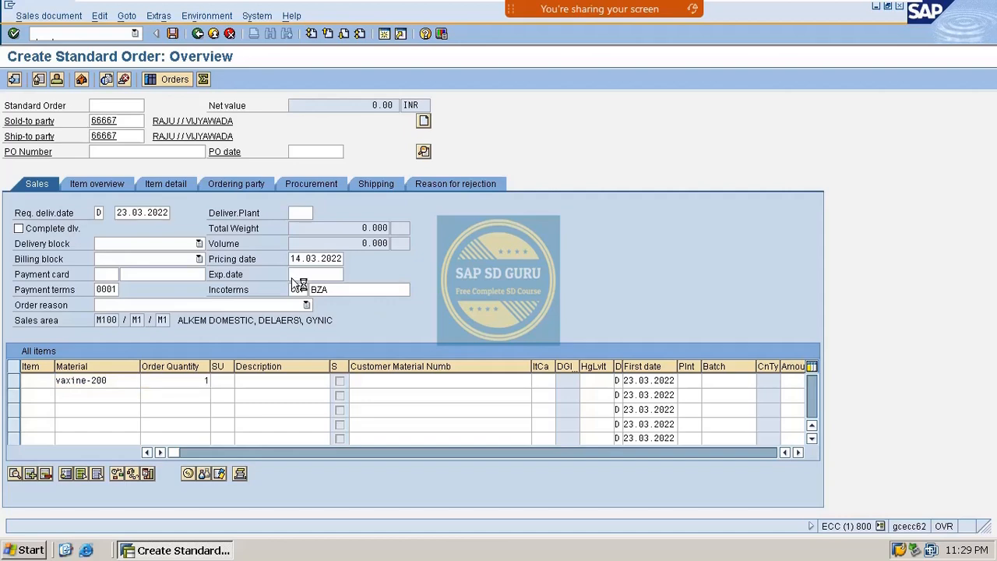
pyautogui.press('Return')
# Open the pricing conditions of the VAXINE-200 item to examine its discounts and surcharges, and leave the order without saving
pyautogui.doubleClick(180, 381)
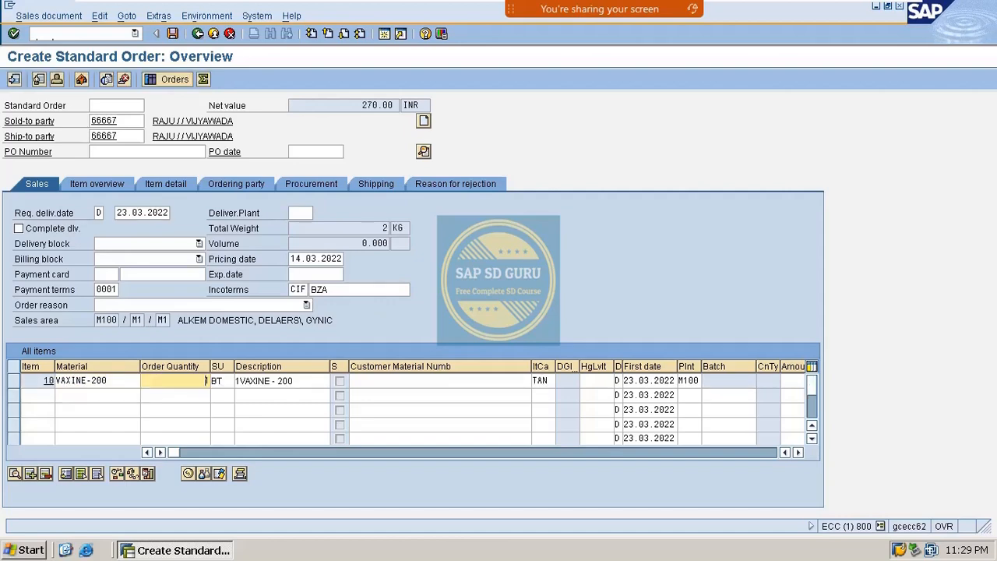
pyautogui.click(298, 154)
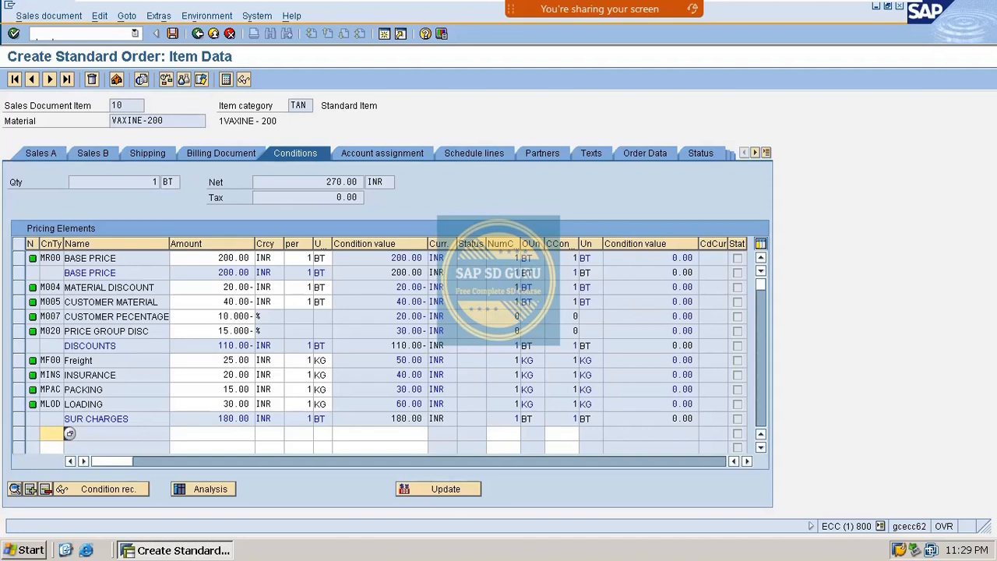
pyautogui.click(68, 301)
pyautogui.write('/n')
pyautogui.press('Return')
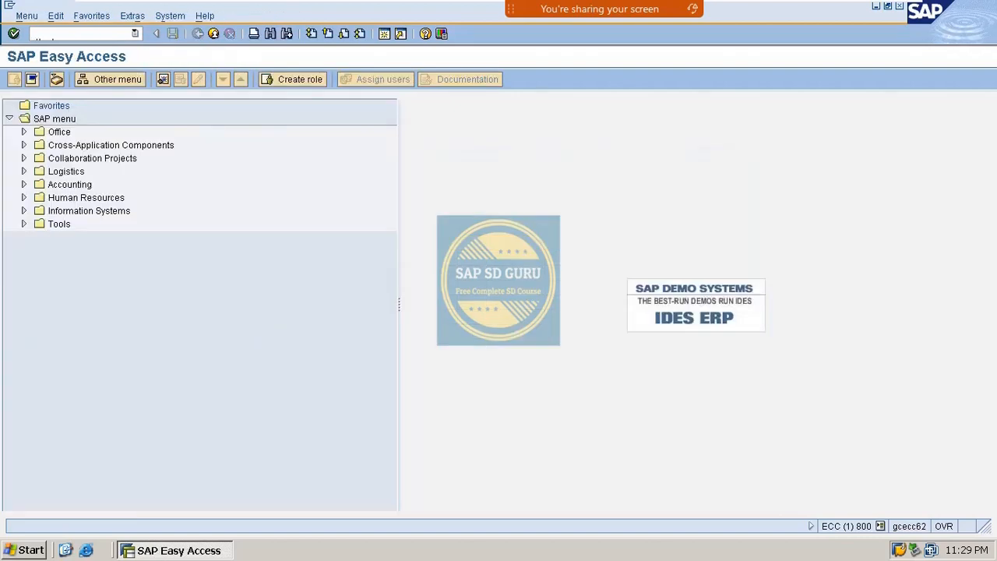
# Handwrite "Common Discount" as an underlined annotation over the shared screen, and clear the annotation
pyautogui.click(863, 19)
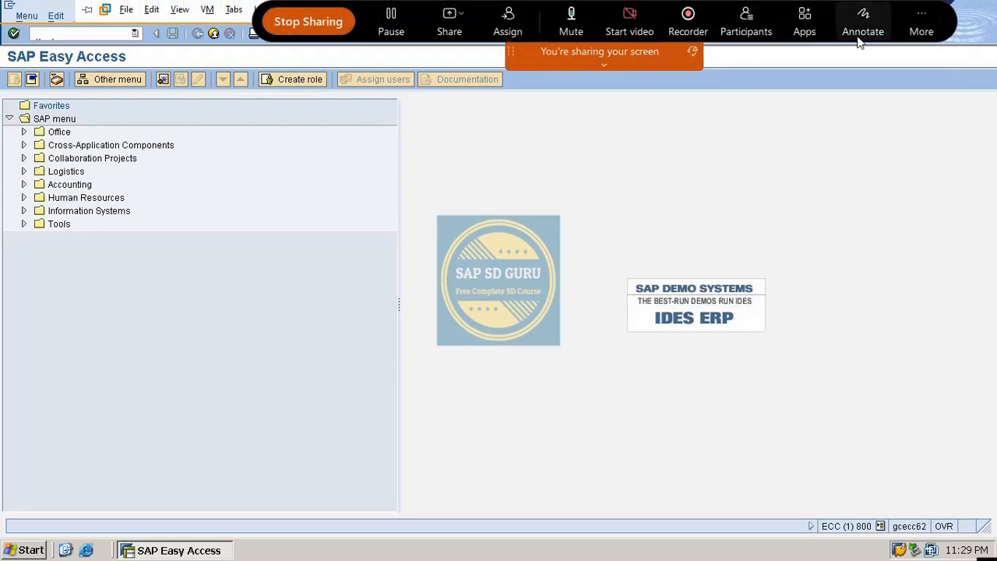
pyautogui.moveTo(318, 239)
pyautogui.mouseDown()
pyautogui.moveTo(351, 282)
pyautogui.moveTo(371, 260)
pyautogui.moveTo(365, 269)
pyautogui.mouseUp()
pyautogui.moveTo(420, 230)
pyautogui.mouseDown()
pyautogui.moveTo(425, 249)
pyautogui.moveTo(452, 208)
pyautogui.moveTo(574, 183)
pyautogui.moveTo(640, 144)
pyautogui.mouseUp()
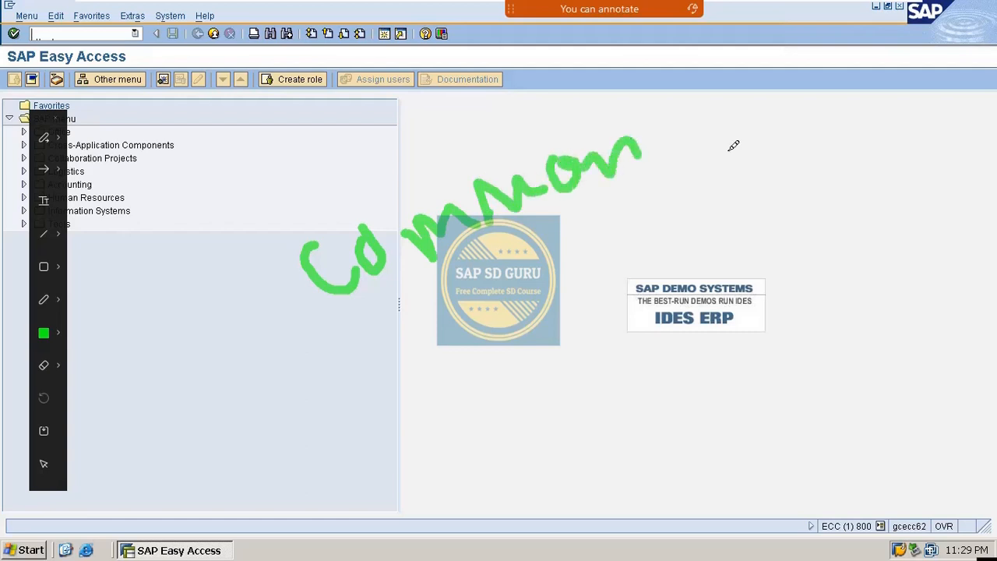
pyautogui.moveTo(658, 201)
pyautogui.mouseDown()
pyautogui.moveTo(656, 247)
pyautogui.moveTo(658, 204)
pyautogui.mouseUp()
pyautogui.moveTo(726, 193); pyautogui.dragTo(748, 221)
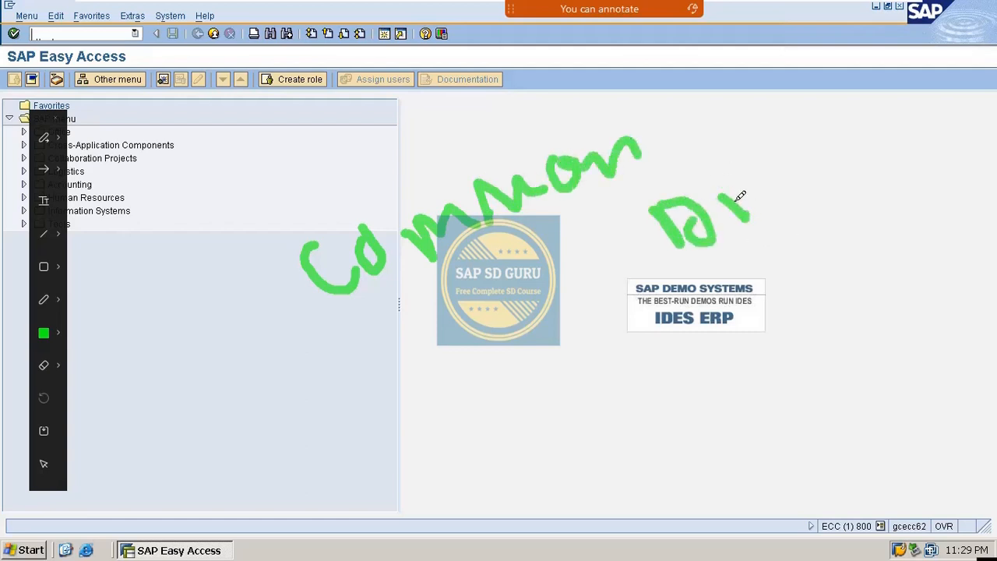
pyautogui.click(708, 181)
pyautogui.moveTo(768, 165)
pyautogui.mouseDown()
pyautogui.moveTo(756, 174)
pyautogui.moveTo(754, 204)
pyautogui.mouseUp()
pyautogui.moveTo(802, 153)
pyautogui.mouseDown()
pyautogui.moveTo(815, 176)
pyautogui.moveTo(825, 143)
pyautogui.moveTo(888, 142)
pyautogui.moveTo(932, 96)
pyautogui.moveTo(947, 120)
pyautogui.mouseUp()
pyautogui.moveTo(433, 295); pyautogui.dragTo(695, 287)
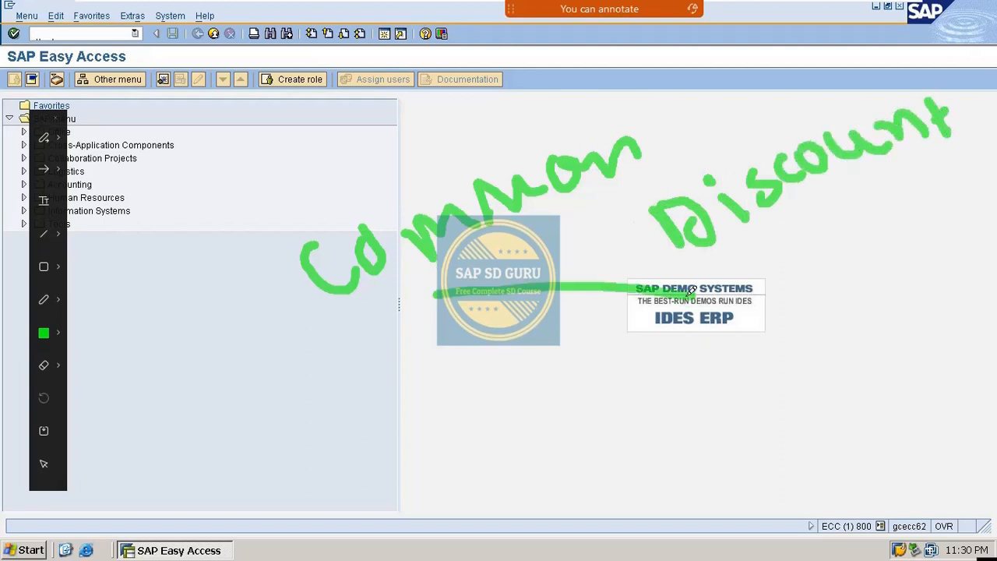
pyautogui.moveTo(770, 289); pyautogui.dragTo(892, 243)
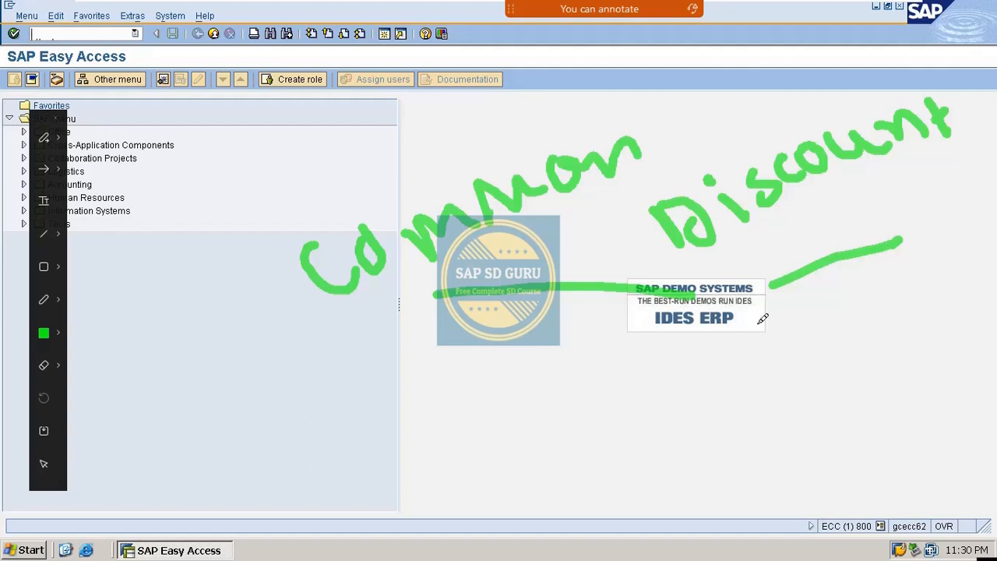
pyautogui.press('Escape')
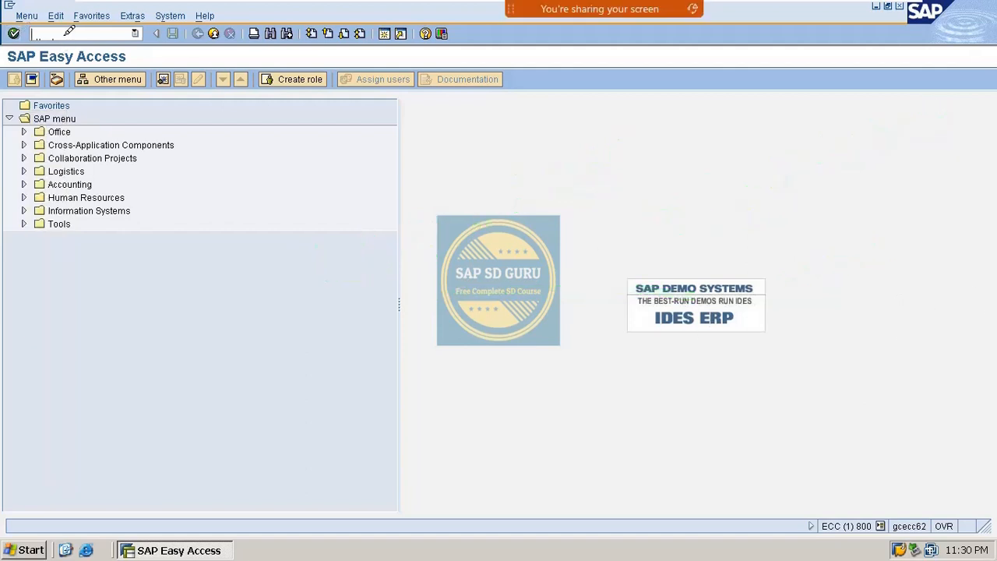
# Open the access sequences overview for pricing and position its list at the entries beginning with m
pyautogui.write('/n')
pyautogui.write('ox15')
pyautogui.press('Return')
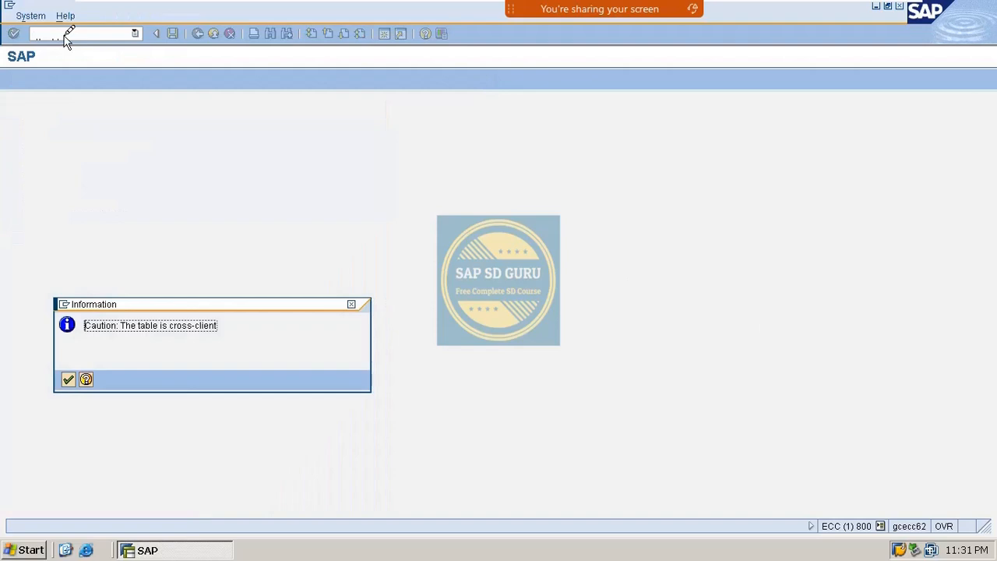
pyautogui.press('Return')
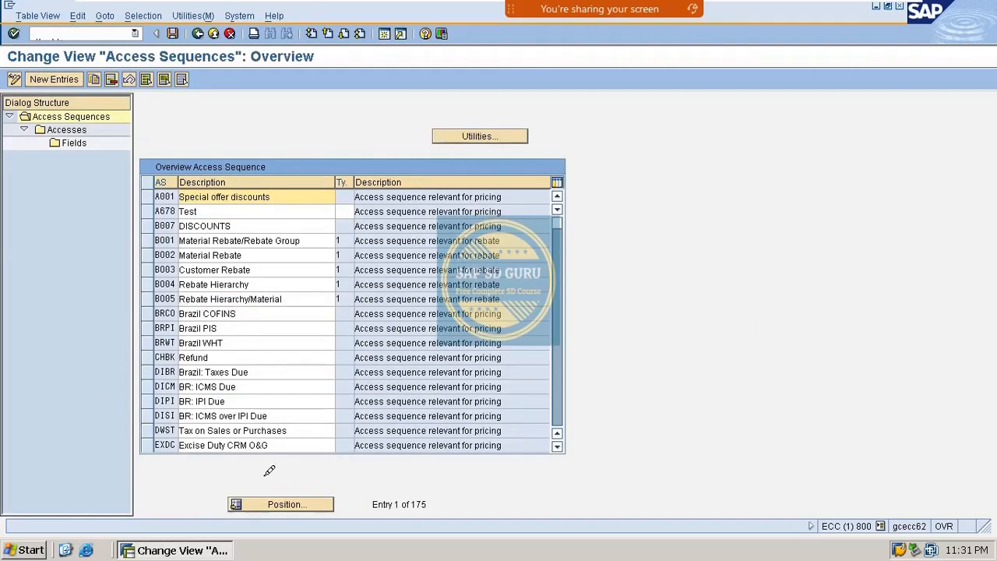
pyautogui.click(260, 502)
pyautogui.write('m')
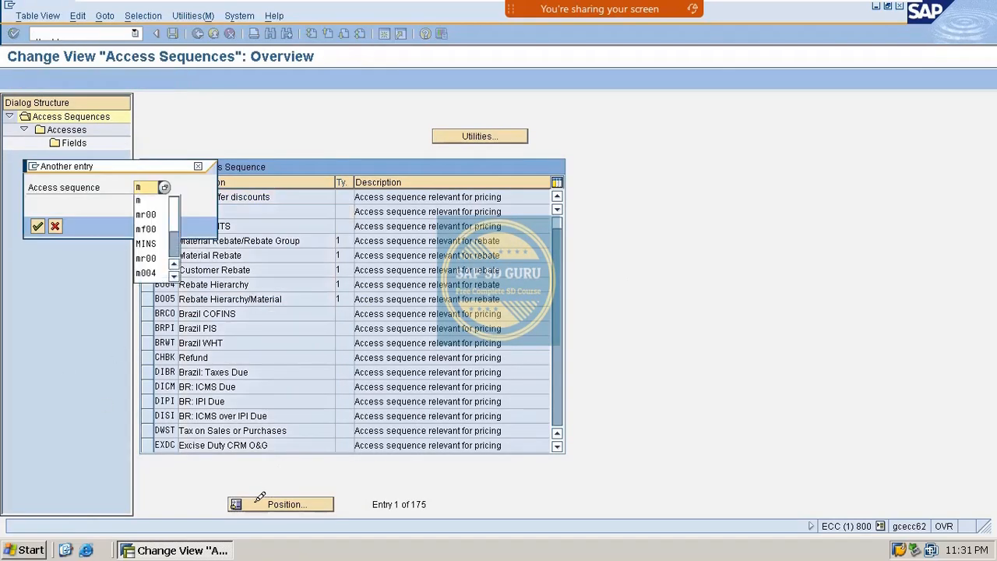
pyautogui.press('Return')
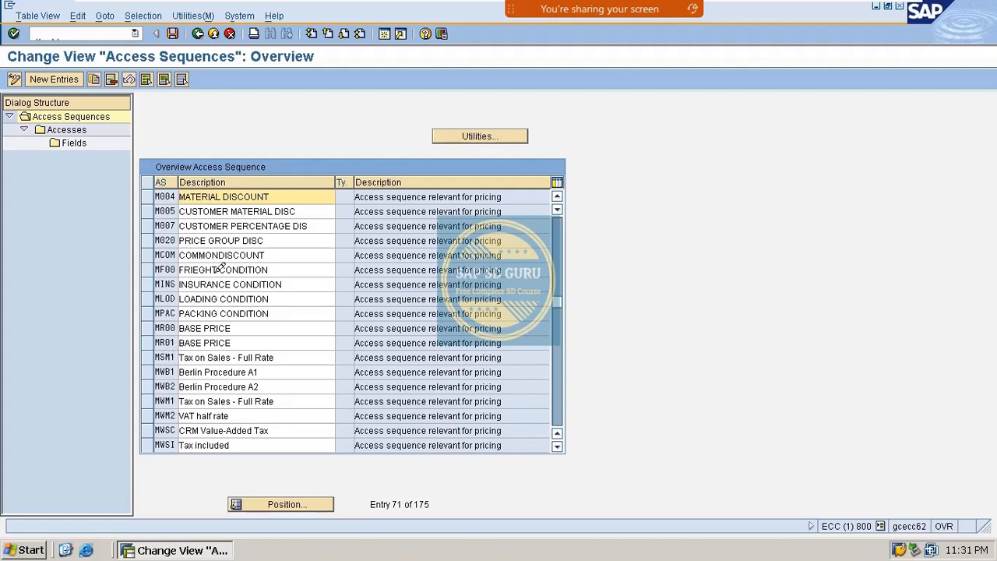
# Review the discount access sequences M004, M005, M007 and M020 in the overview list
pyautogui.click(176, 193)
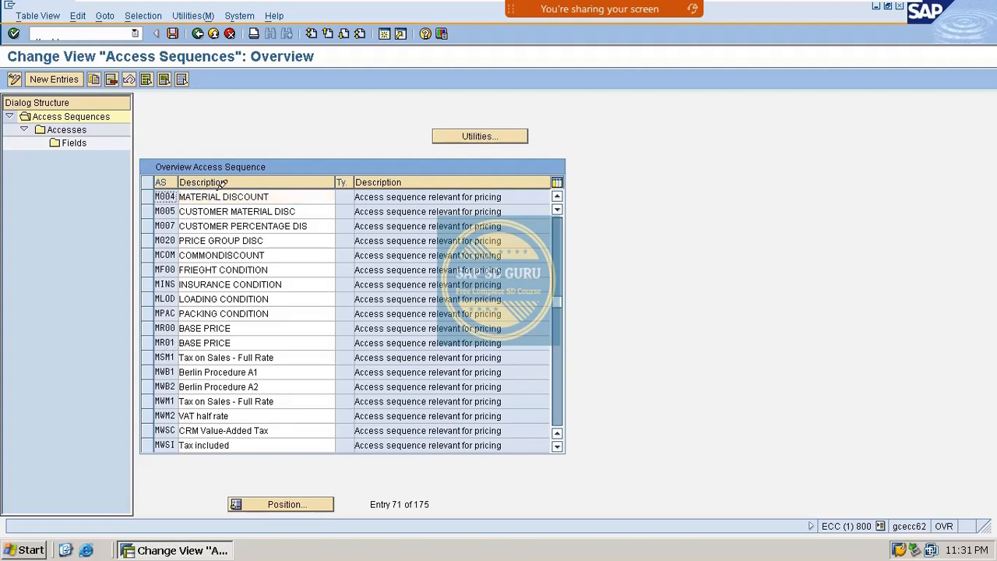
pyautogui.click(166, 212)
pyautogui.moveTo(311, 206); pyautogui.dragTo(80, 216)
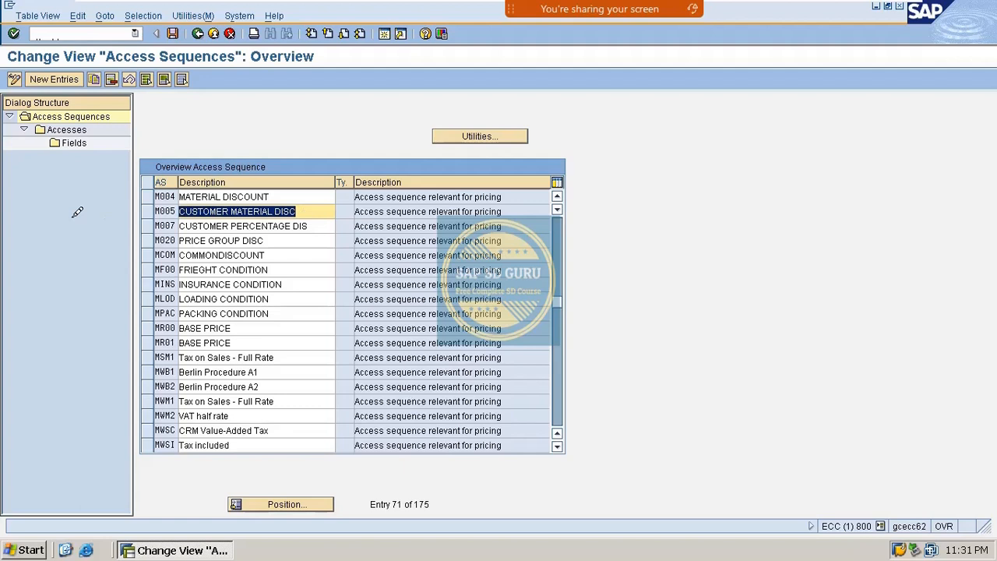
pyautogui.click(170, 222)
pyautogui.click(252, 224)
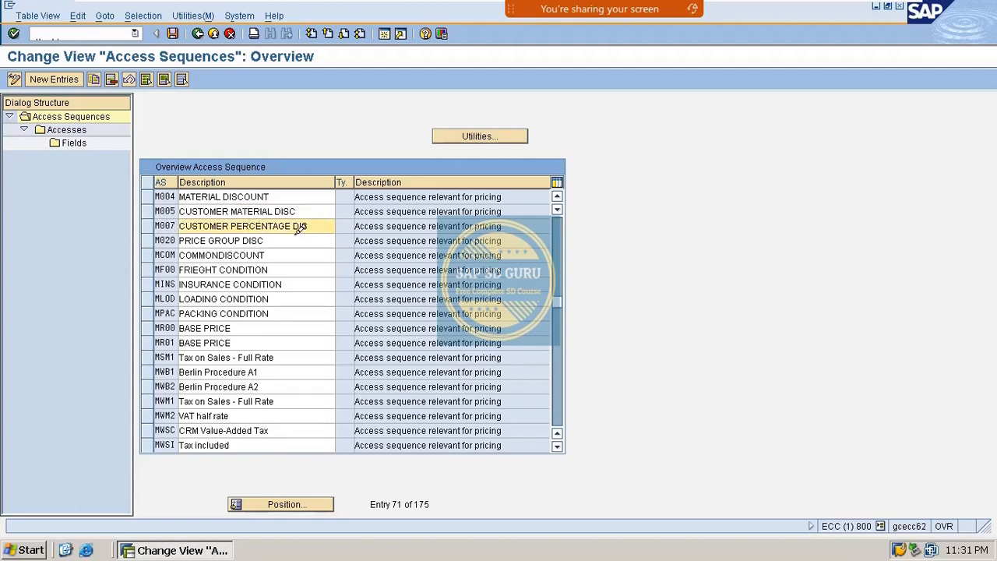
pyautogui.click(204, 240)
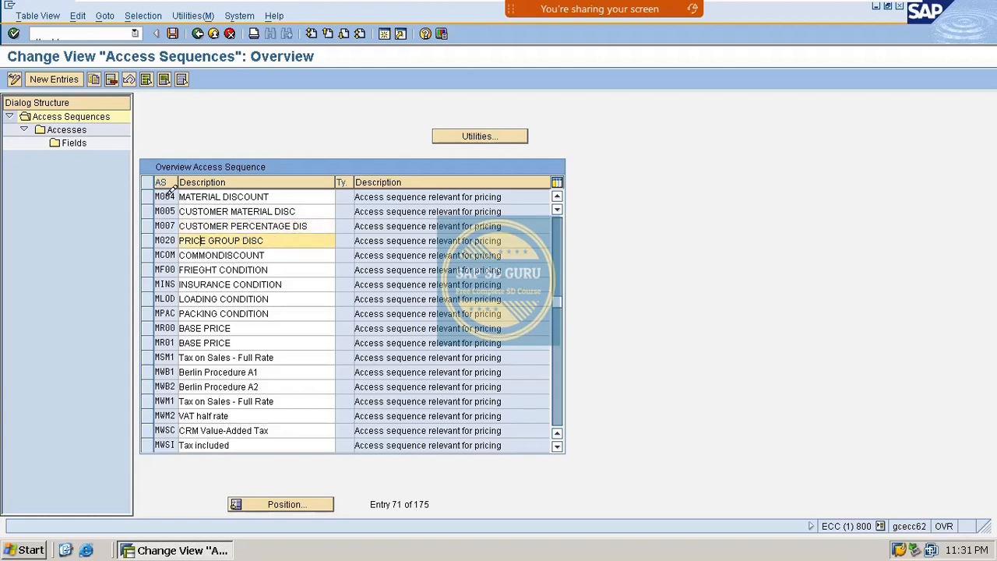
# Examine which condition tables are assigned as accesses to sequences M004 and M005, returning to the overview after each
pyautogui.click(153, 195)
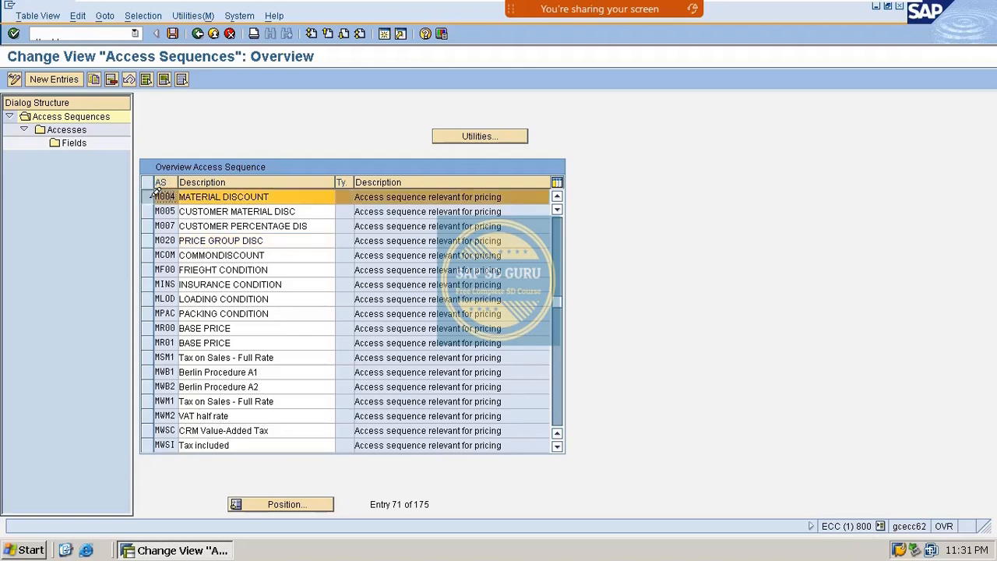
pyautogui.doubleClick(56, 129)
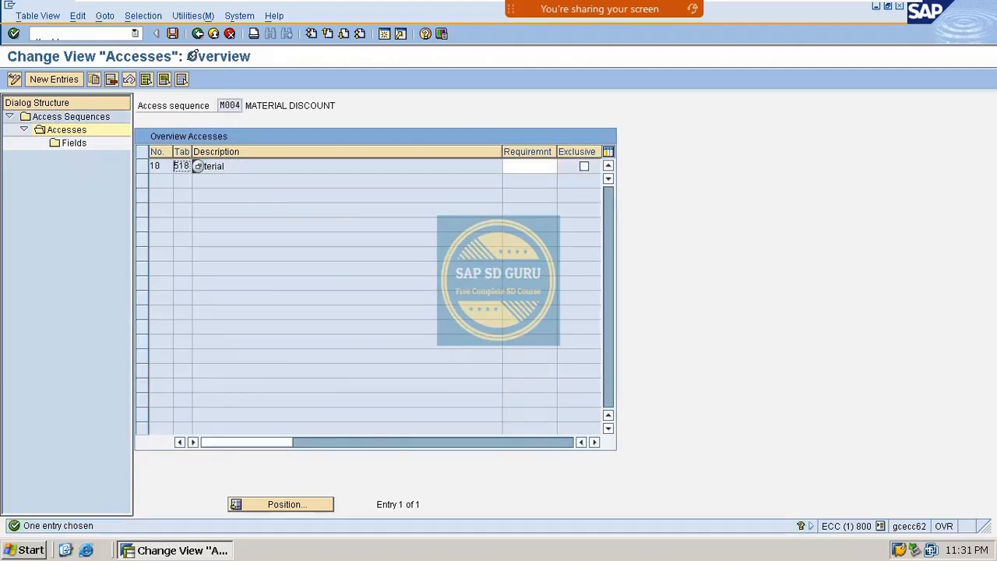
pyautogui.click(197, 34)
pyautogui.click(148, 211)
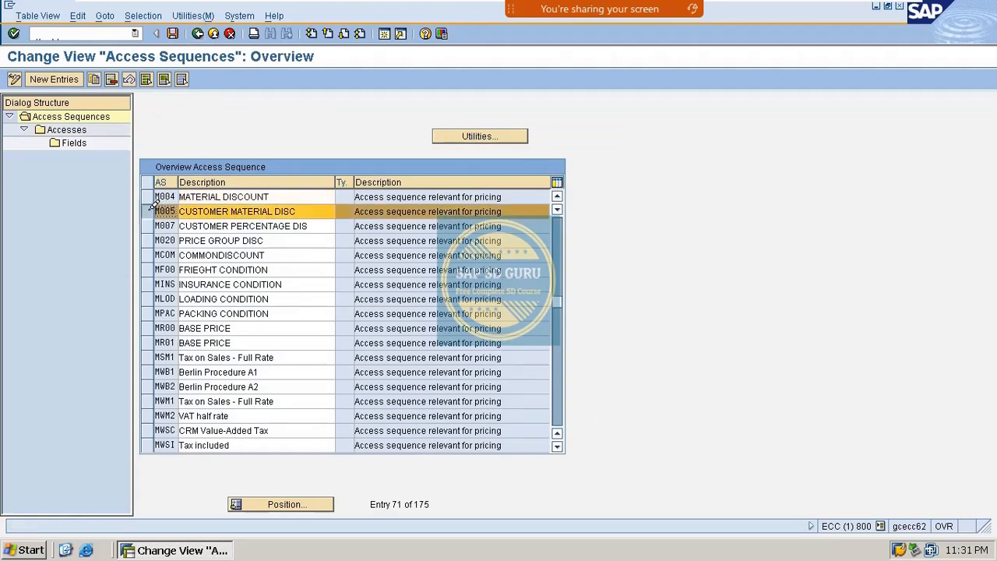
pyautogui.doubleClick(70, 129)
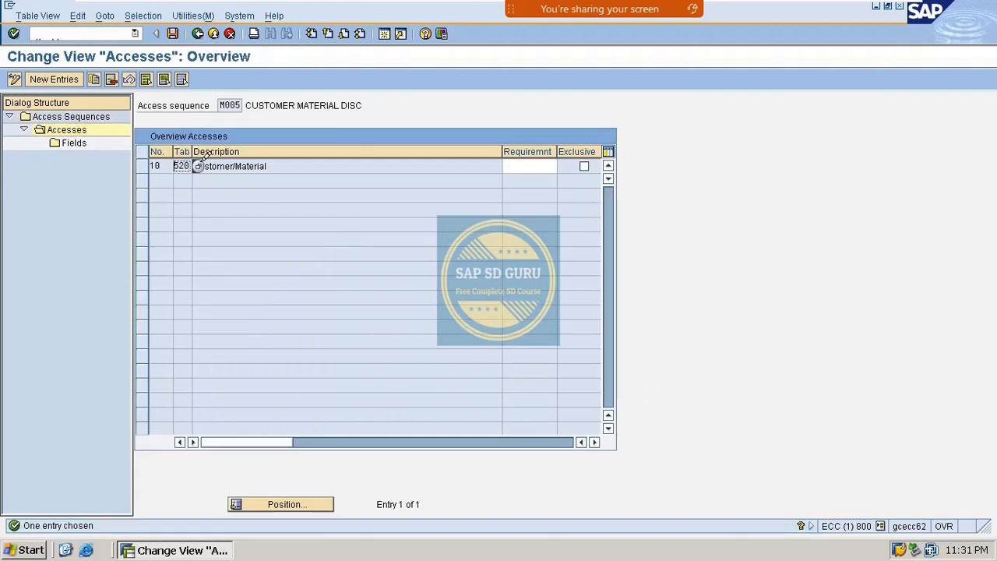
pyautogui.click(198, 33)
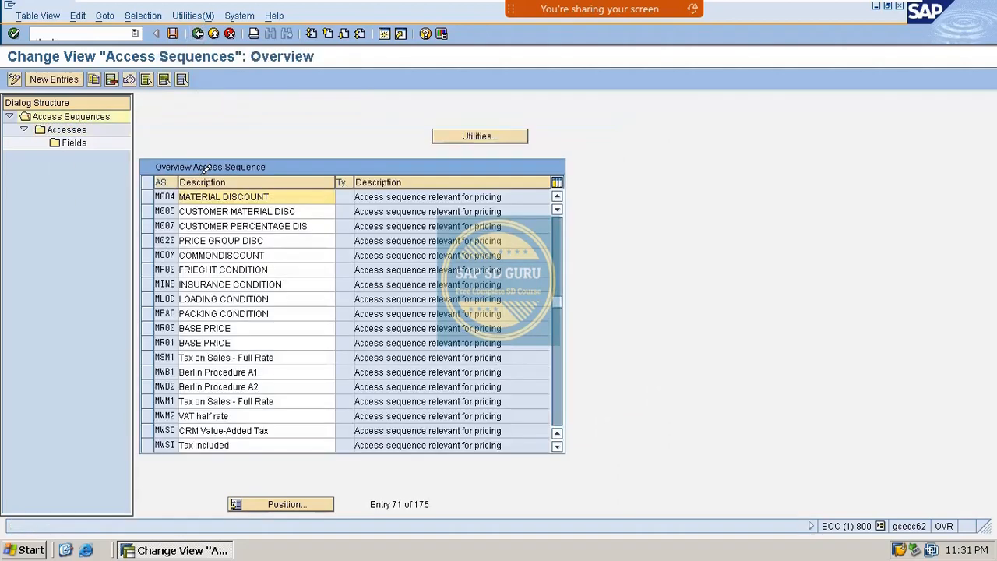
# Examine the accesses of sequences M007 and M020 for their condition tables, returning to the overview after each
pyautogui.click(160, 224)
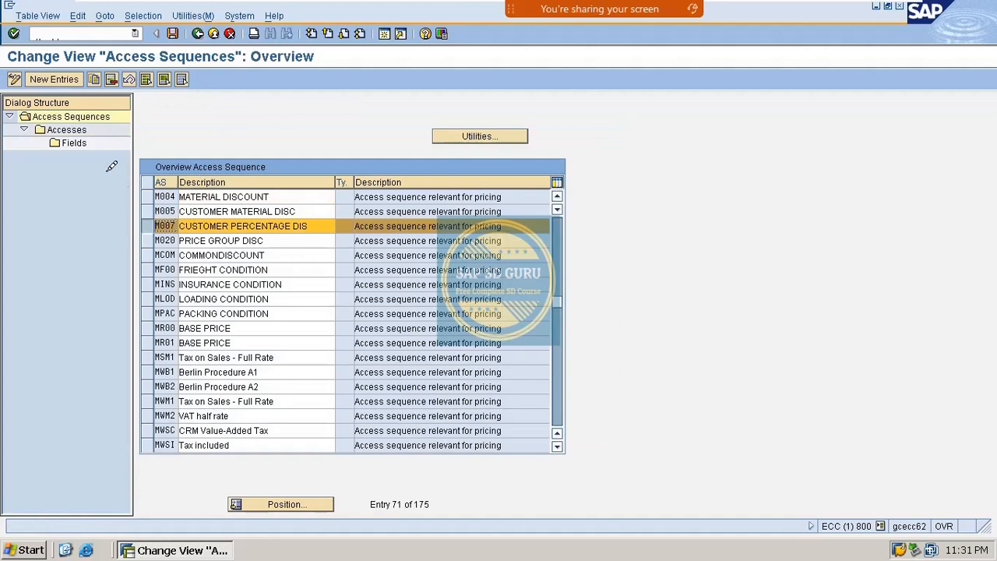
pyautogui.doubleClick(64, 128)
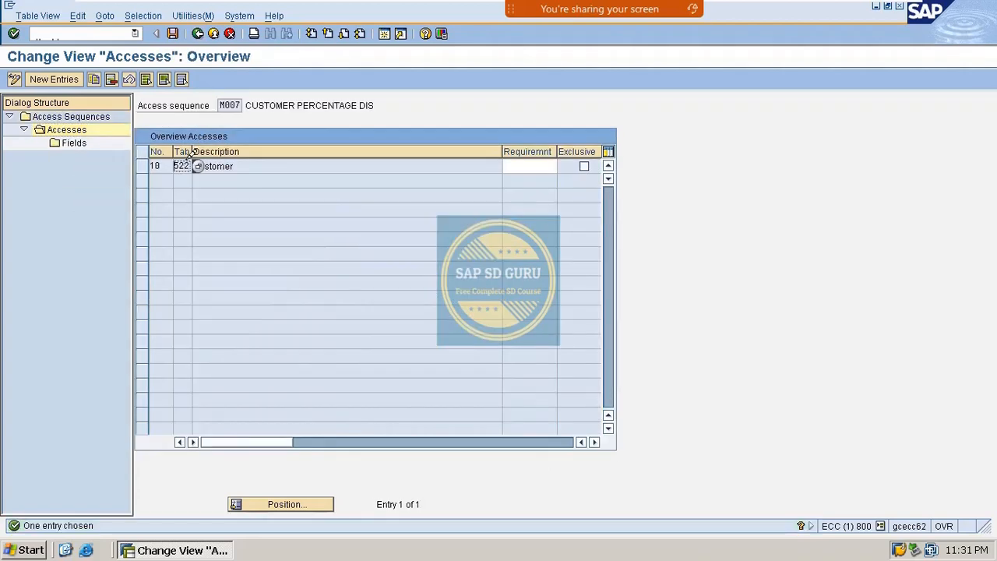
pyautogui.click(198, 33)
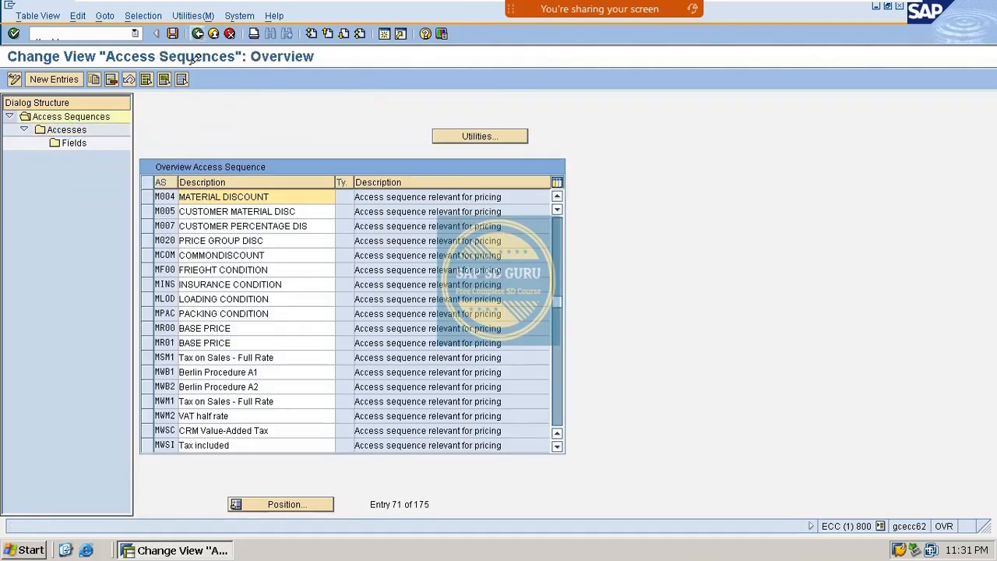
pyautogui.click(156, 238)
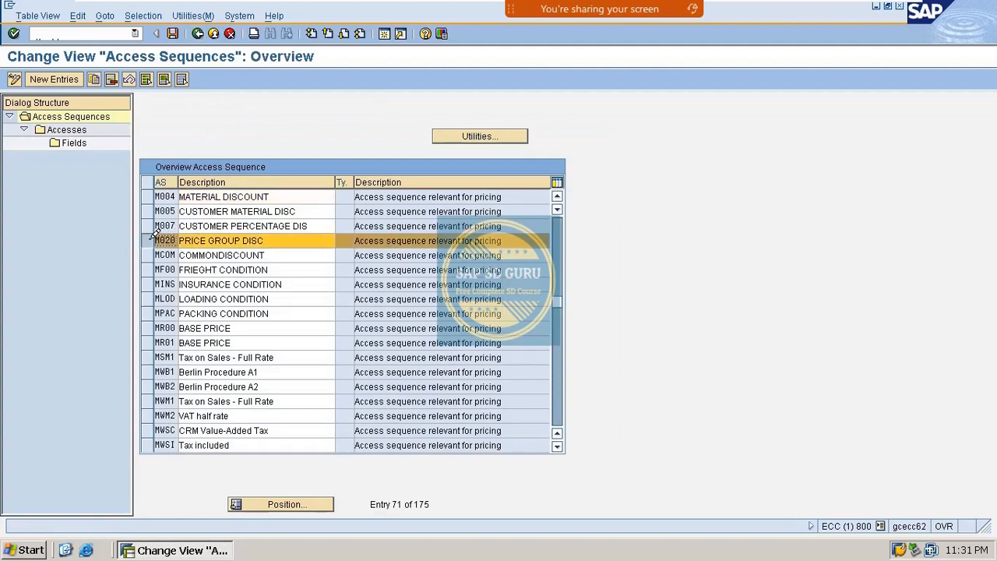
pyautogui.doubleClick(66, 128)
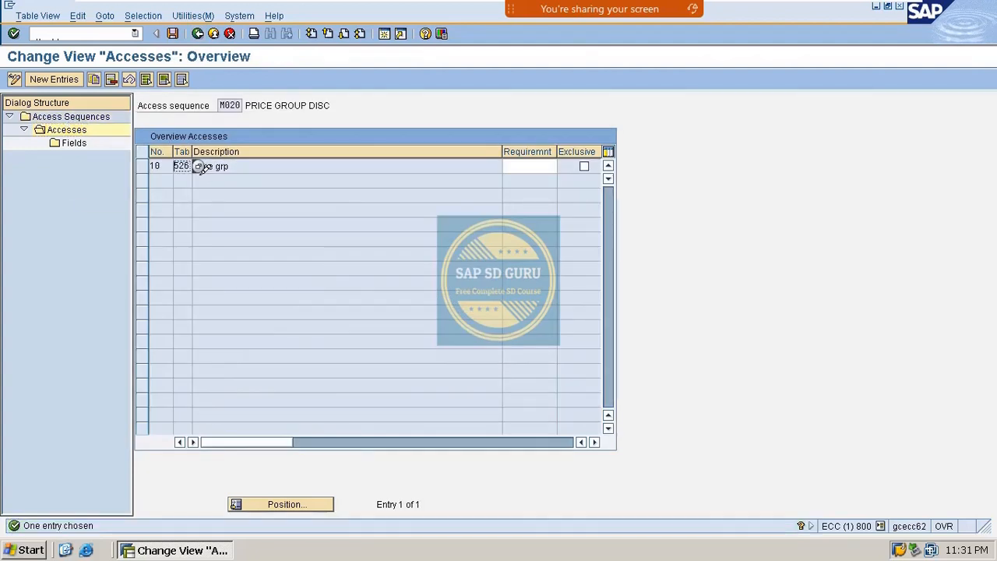
pyautogui.click(198, 33)
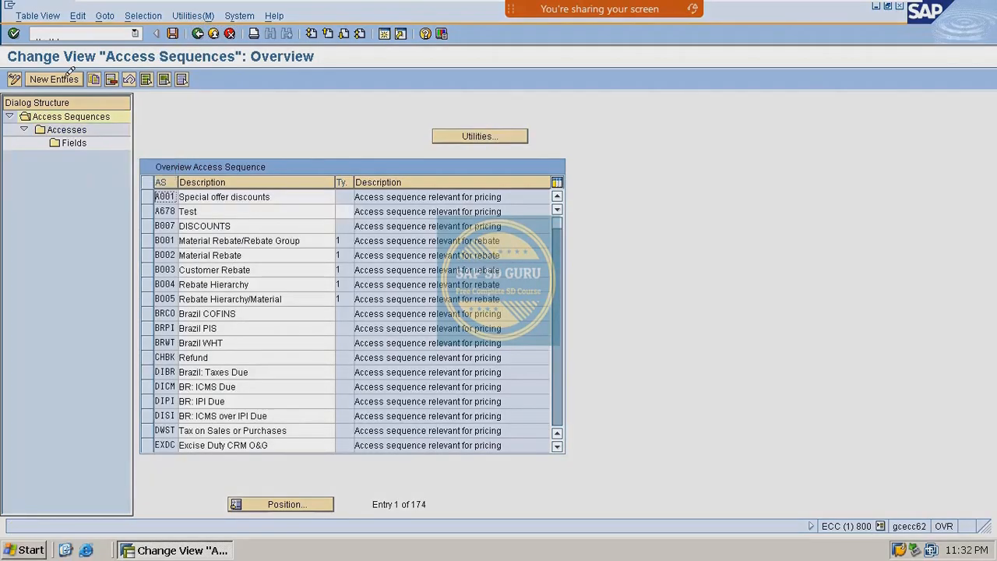
# Create a new access sequence MCOM with the description COMMONDISCOUNTS in the pricing access sequences
pyautogui.click(54, 78)
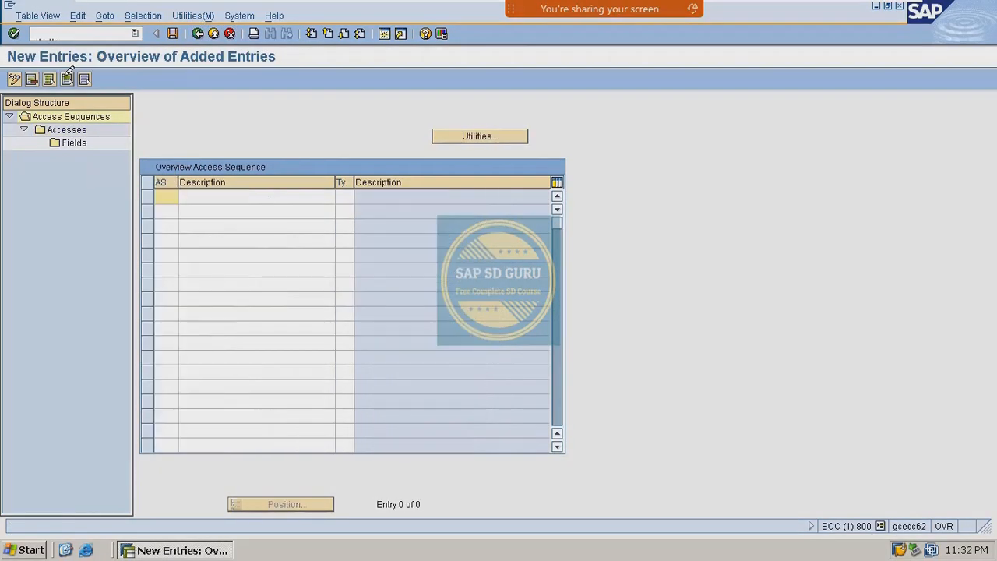
pyautogui.write('MCOM')
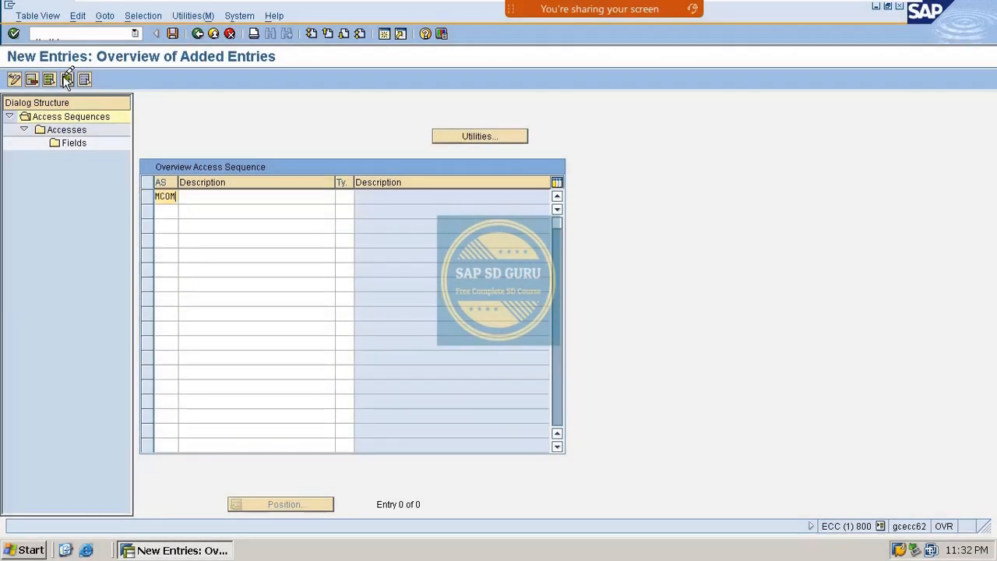
pyautogui.press('Tab')
pyautogui.write('a')
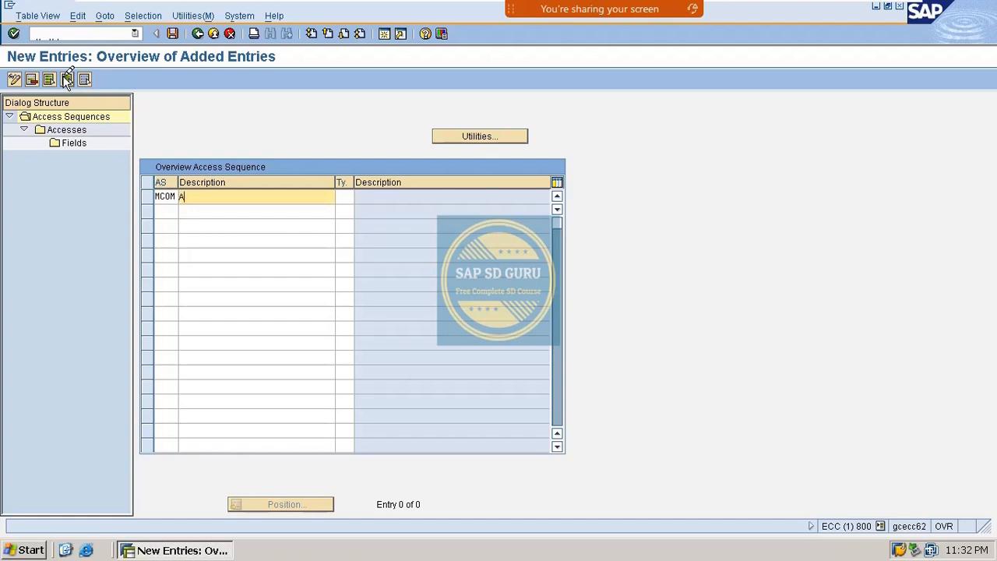
pyautogui.press('BackSpace')
pyautogui.write('COM')
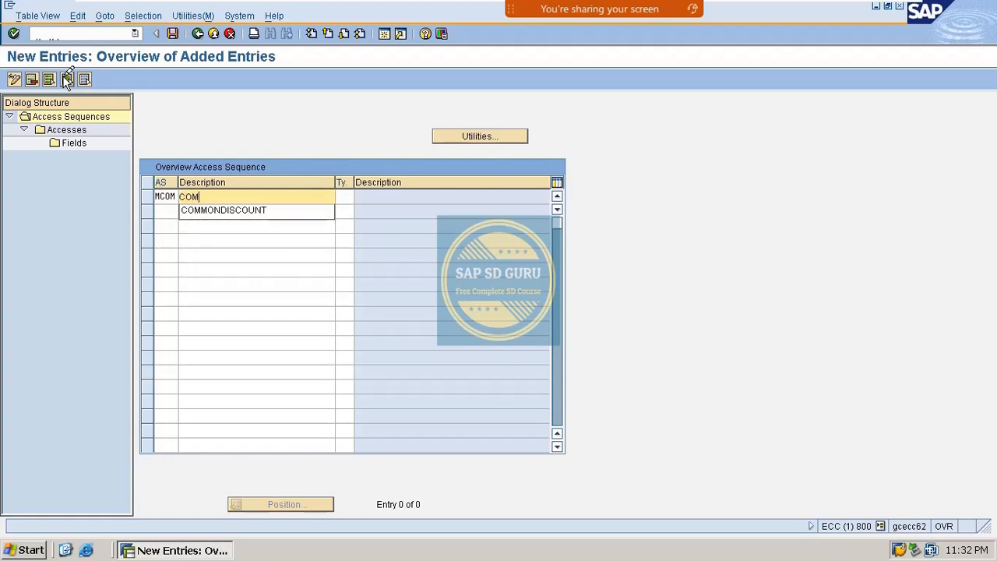
pyautogui.write('MONDISCOUNTS')
pyautogui.press('Return')
pyautogui.press('Return')
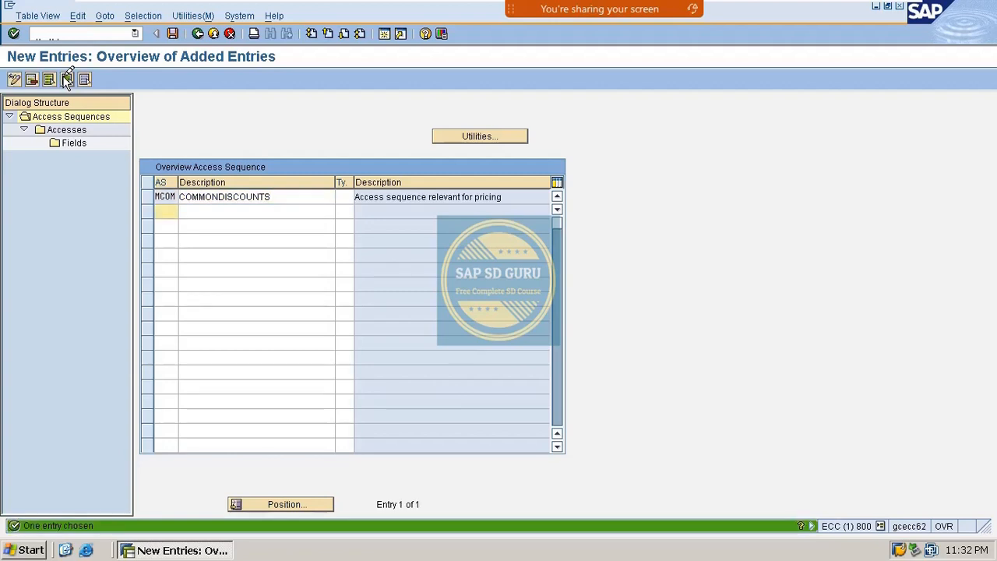
# Change the description of access sequence MCOM to COMMON ISCOUNTS
pyautogui.click(219, 196)
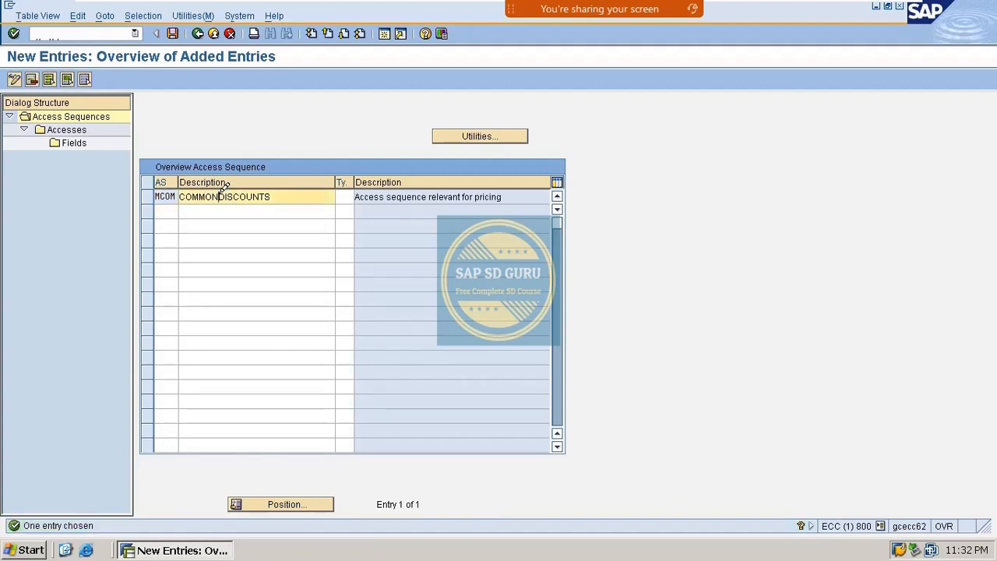
pyautogui.press('Return')
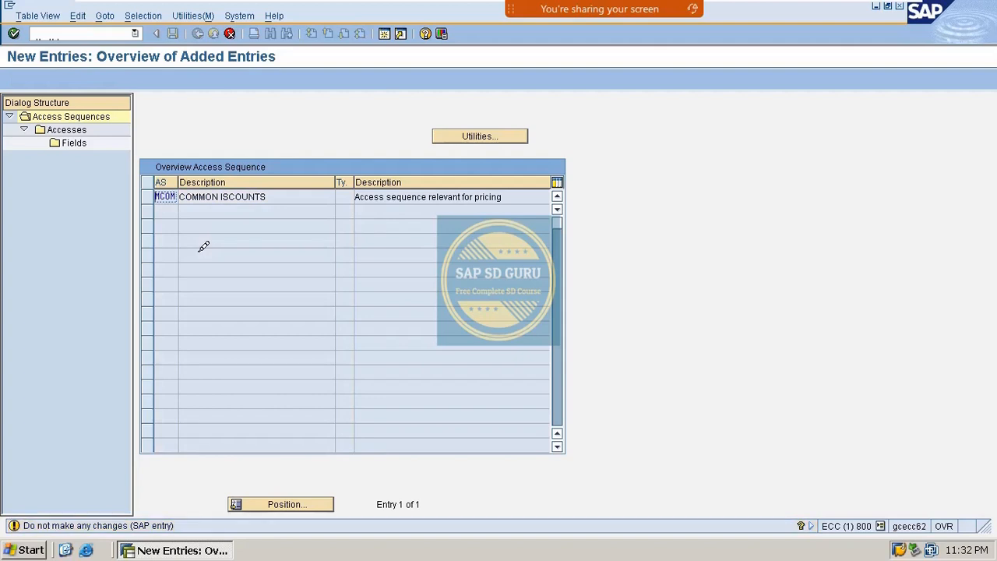
pyautogui.press('Return')
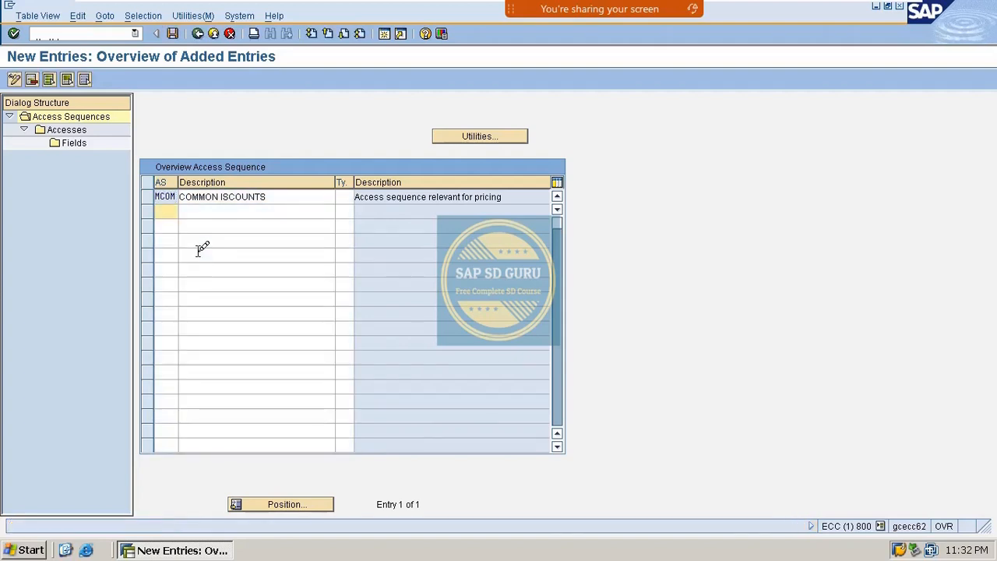
# Add accesses to sequence MCOM: number 10 with condition table 518 and number 20 with condition table 520
pyautogui.click(152, 196)
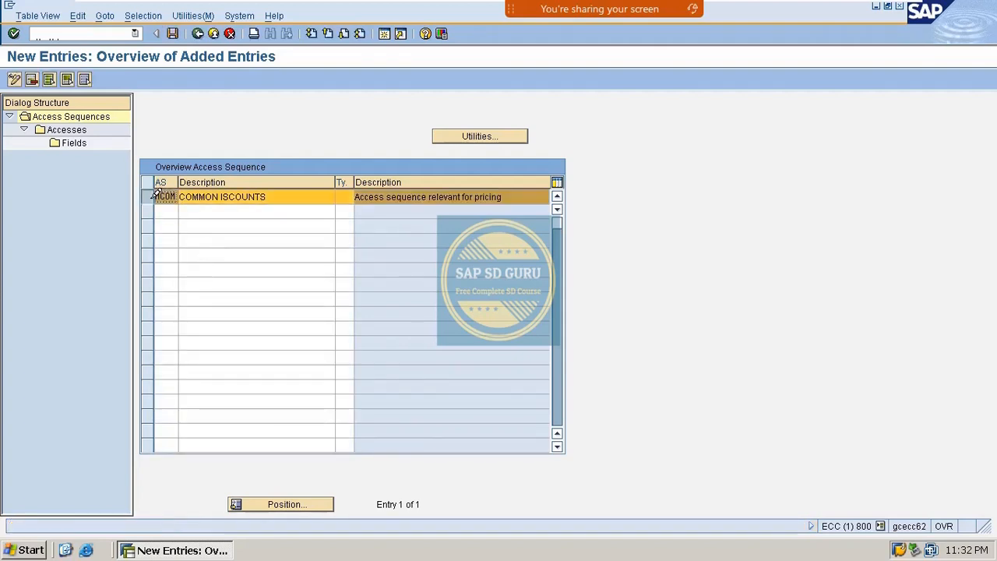
pyautogui.doubleClick(66, 129)
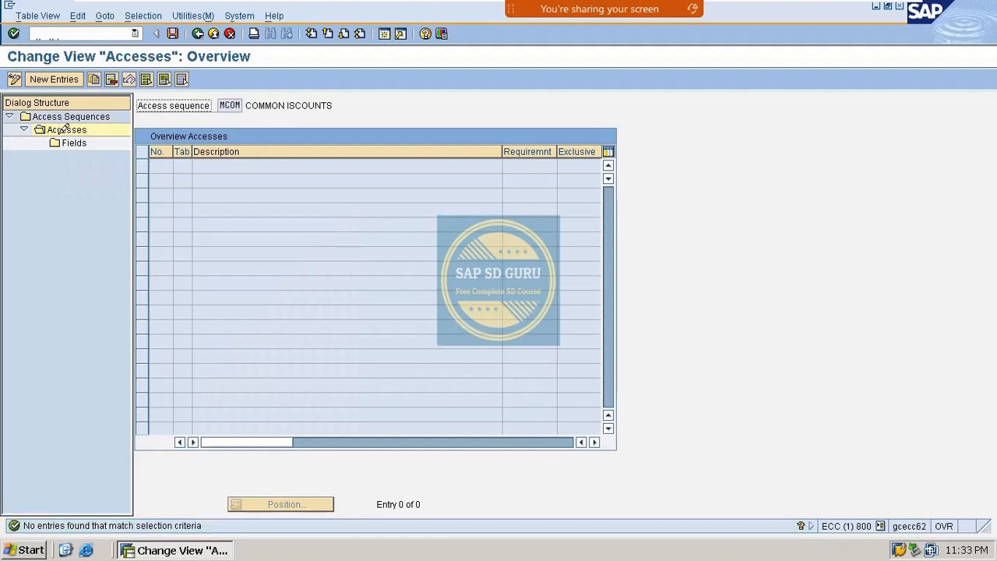
pyautogui.click(65, 79)
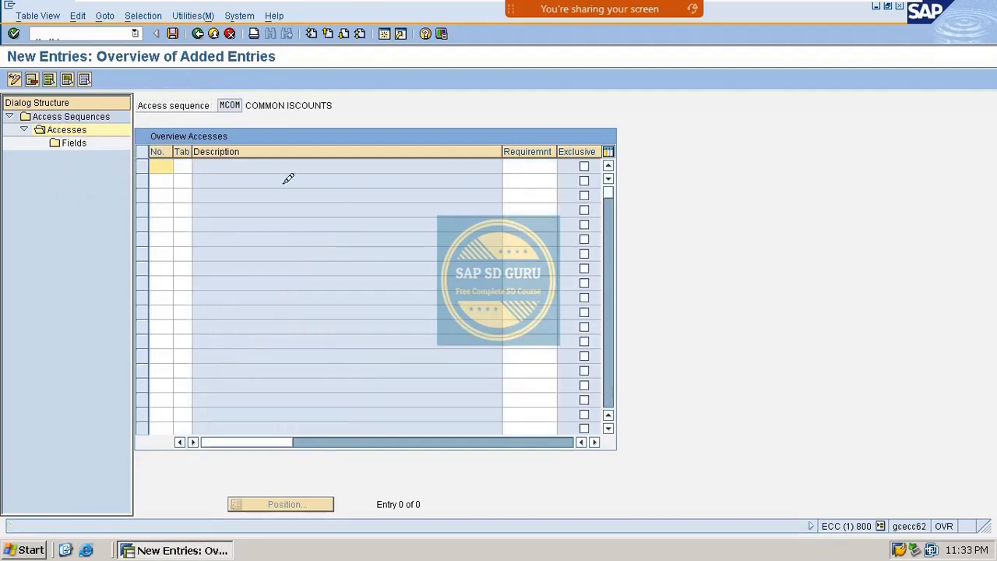
pyautogui.write('10')
pyautogui.write('51')
pyautogui.write('8')
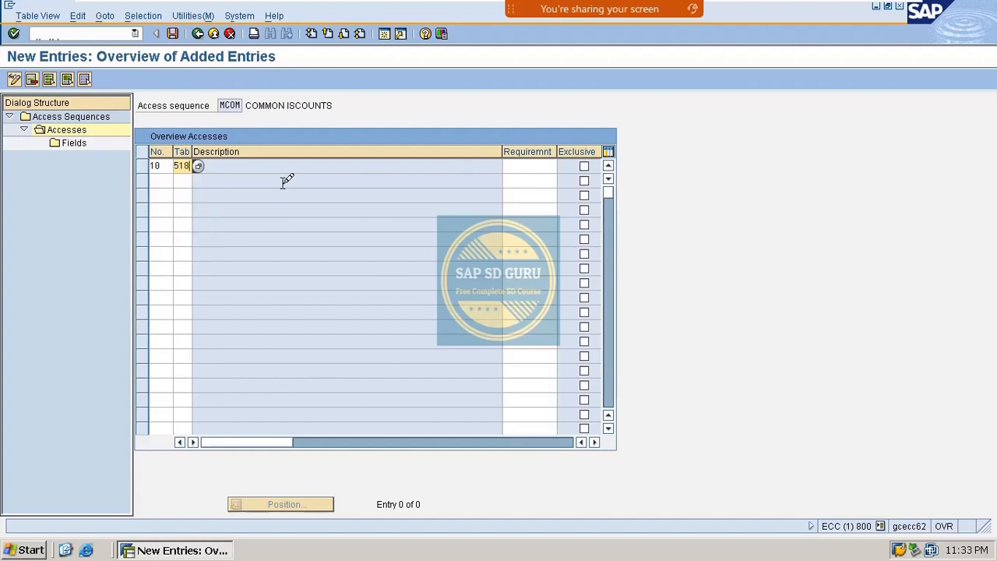
pyautogui.press('Return')
pyautogui.write('20')
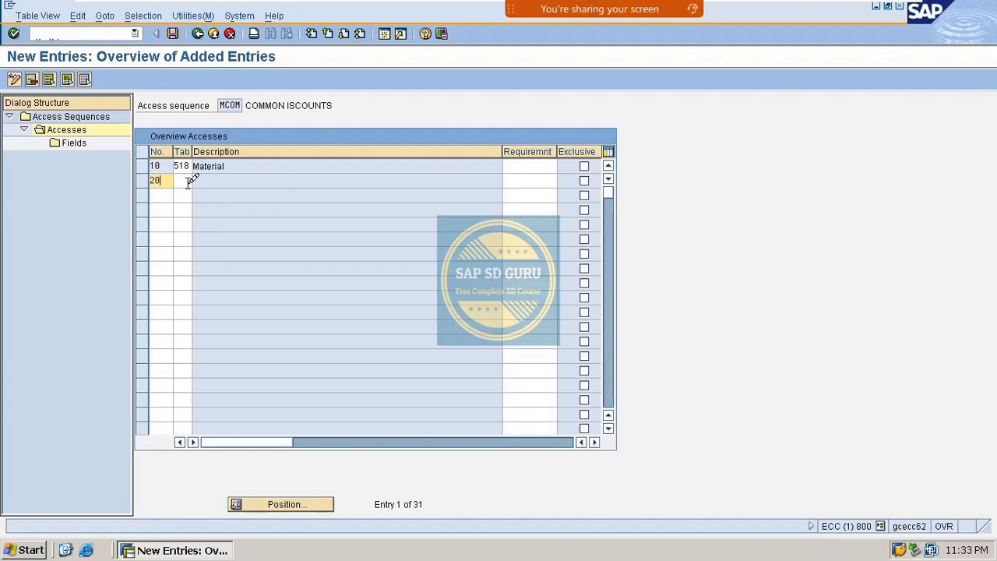
pyautogui.click(188, 181)
pyautogui.write('520')
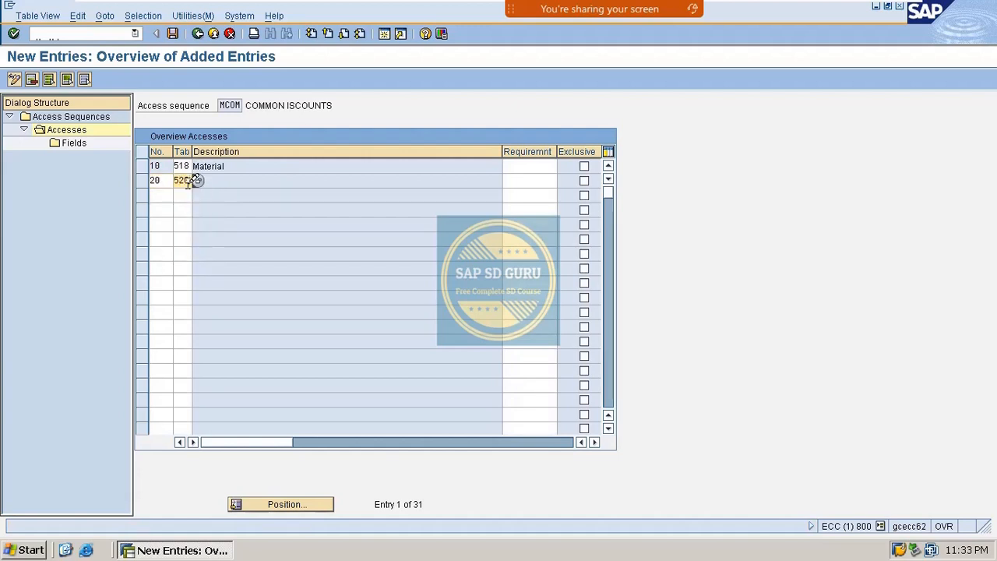
pyautogui.press('Return')
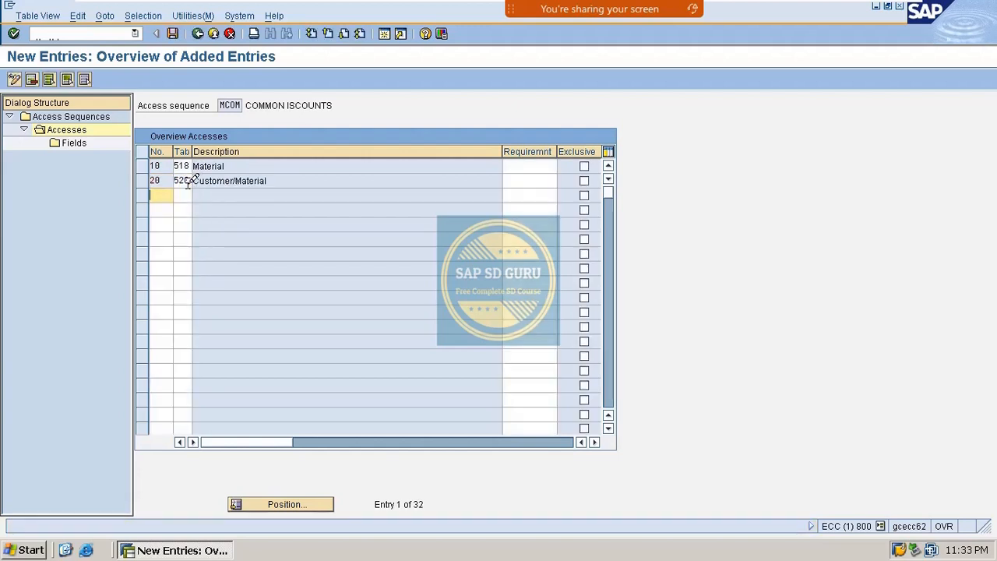
# Add access 30 with condition table 522 and access 40 with condition table 526 to MCOM
pyautogui.write('30')
pyautogui.press('Tab')
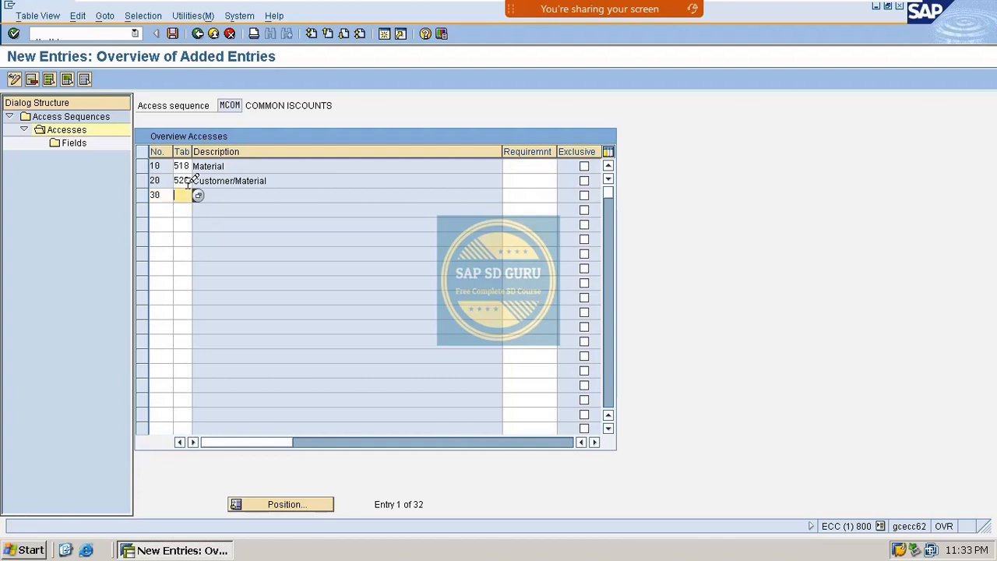
pyautogui.write('5')
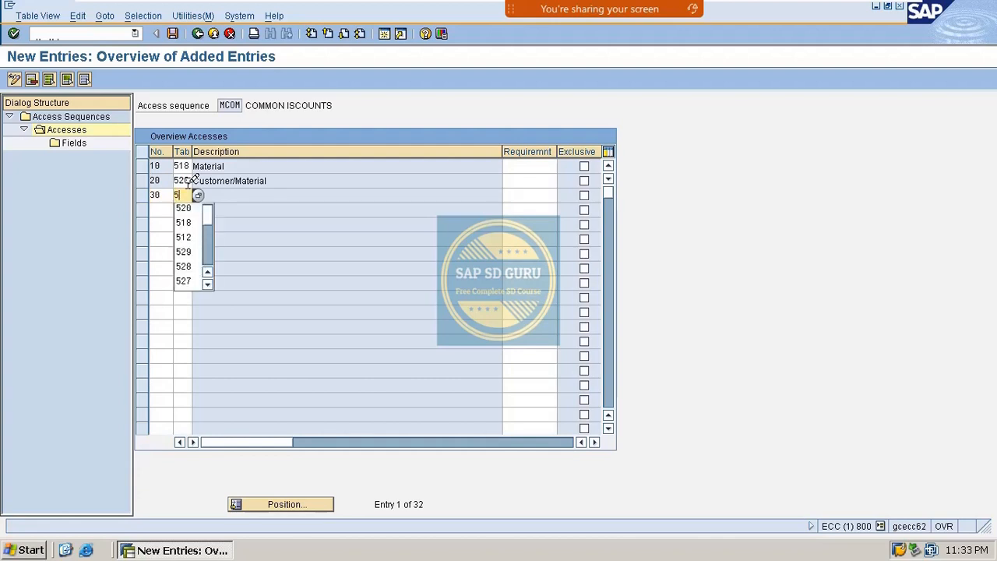
pyautogui.write('22')
pyautogui.press('Return')
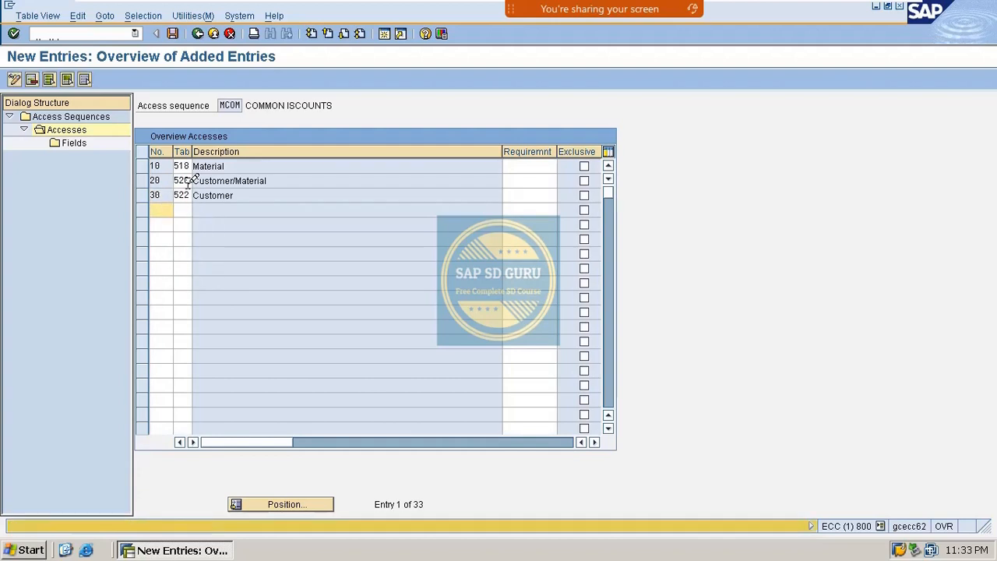
pyautogui.press('Tab')
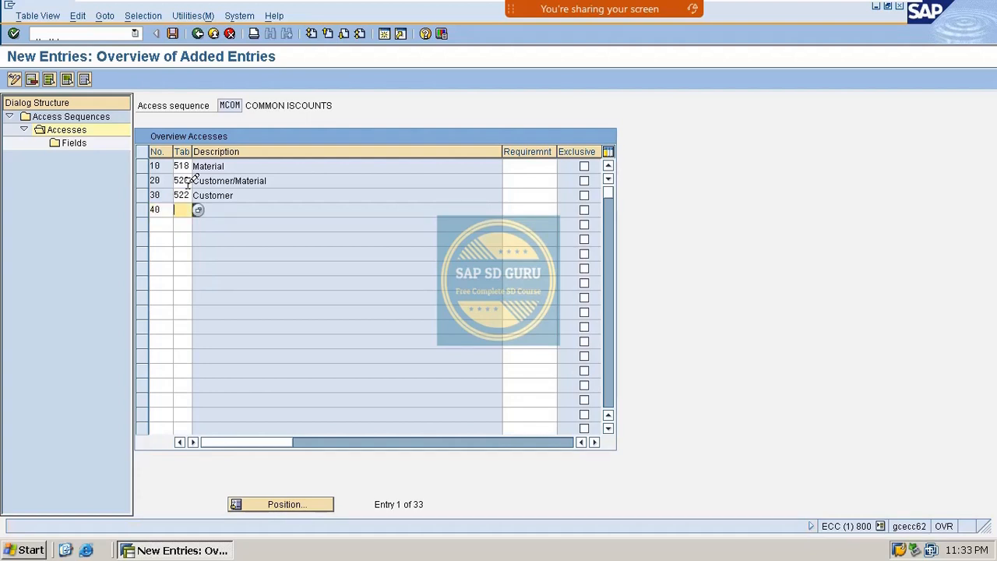
pyautogui.write('526')
pyautogui.press('Return')
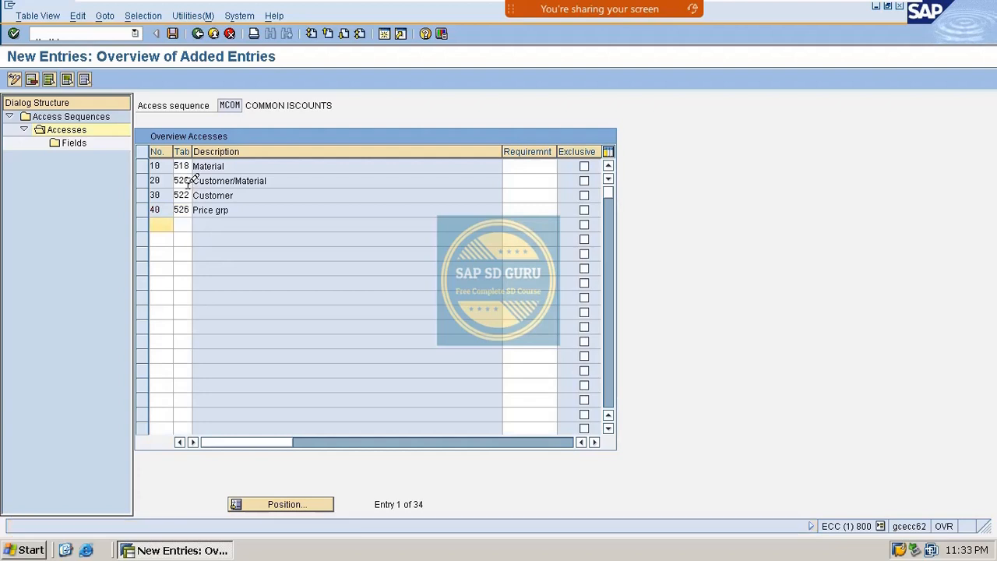
# Make the field assignments for the MCOM accesses by opening the fields of access 10, then return to the accesses overview
pyautogui.click(143, 164)
pyautogui.doubleClick(85, 142)
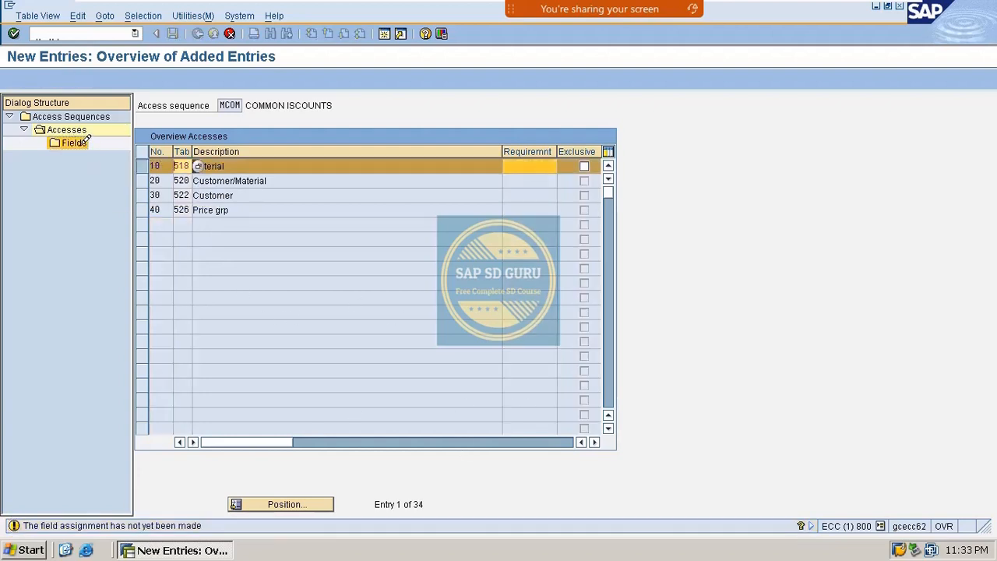
pyautogui.press('Return')
pyautogui.press('Return')
pyautogui.press('Return')
pyautogui.press('Return')
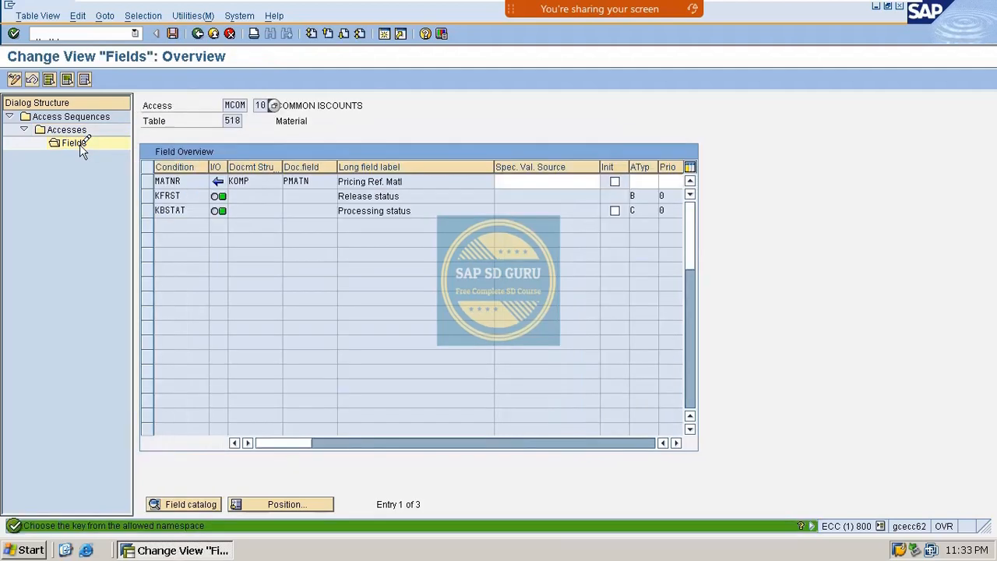
pyautogui.click(199, 34)
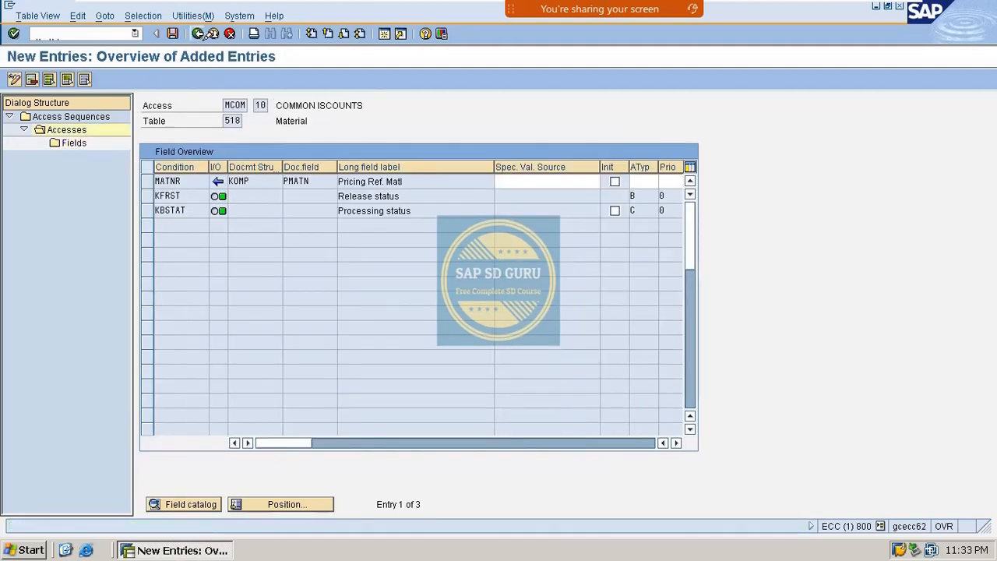
pyautogui.click(199, 33)
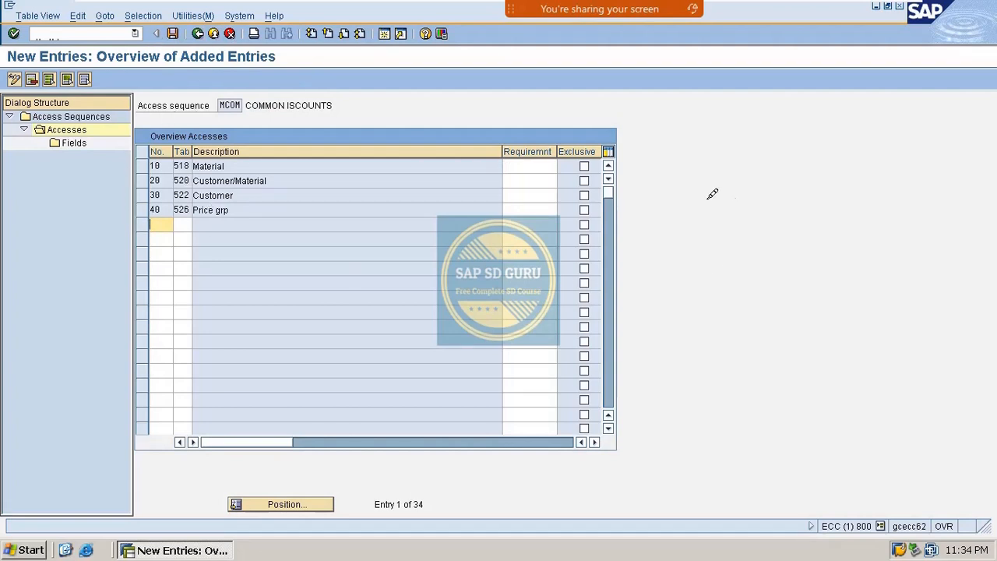
# Mark all four MCOM accesses, 10, 20, 30 and 40, as exclusive
pyautogui.click(585, 166)
pyautogui.click(585, 180)
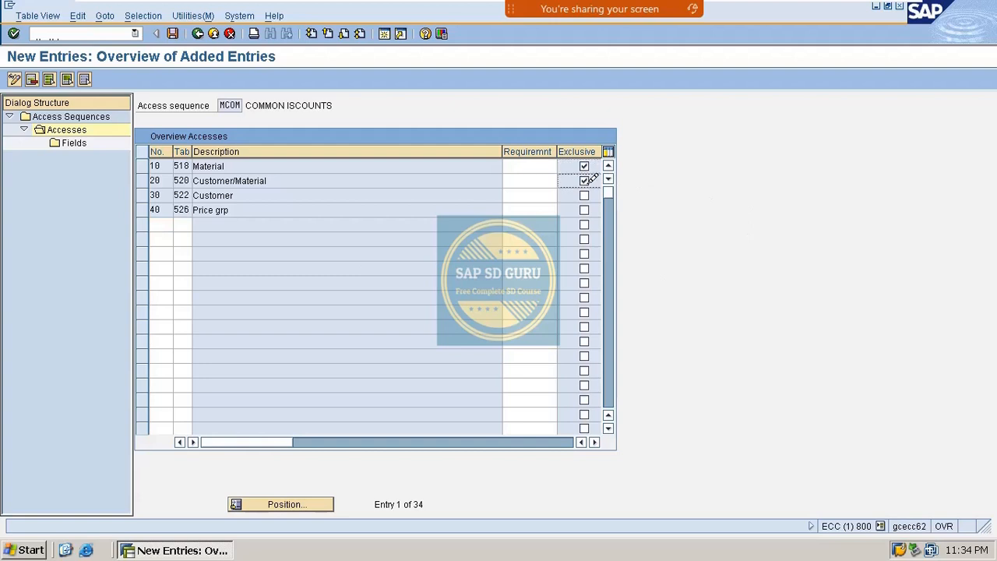
pyautogui.click(585, 195)
pyautogui.click(584, 210)
pyautogui.moveTo(226, 166); pyautogui.dragTo(165, 165)
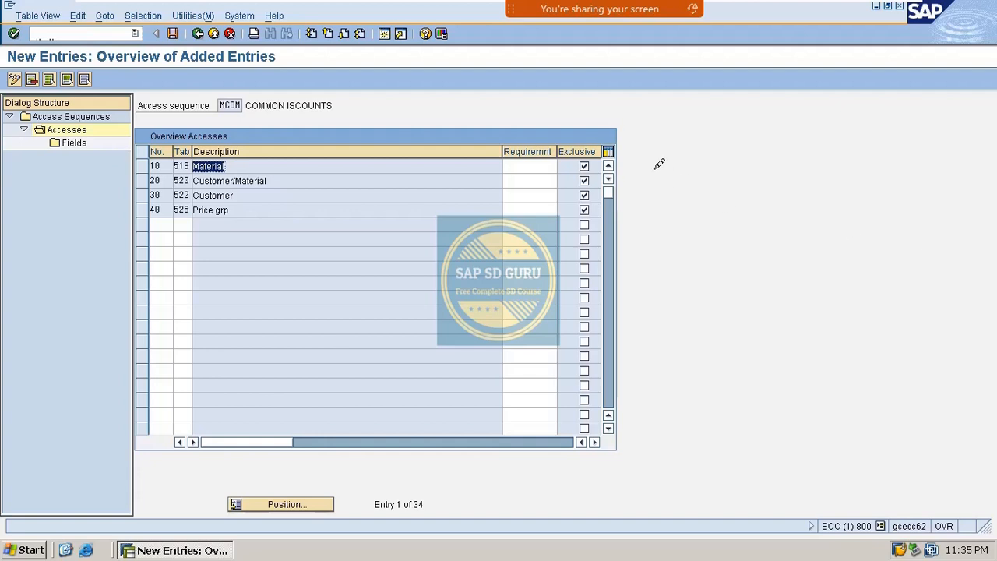
pyautogui.moveTo(831, 16)
pyautogui.click(861, 22)
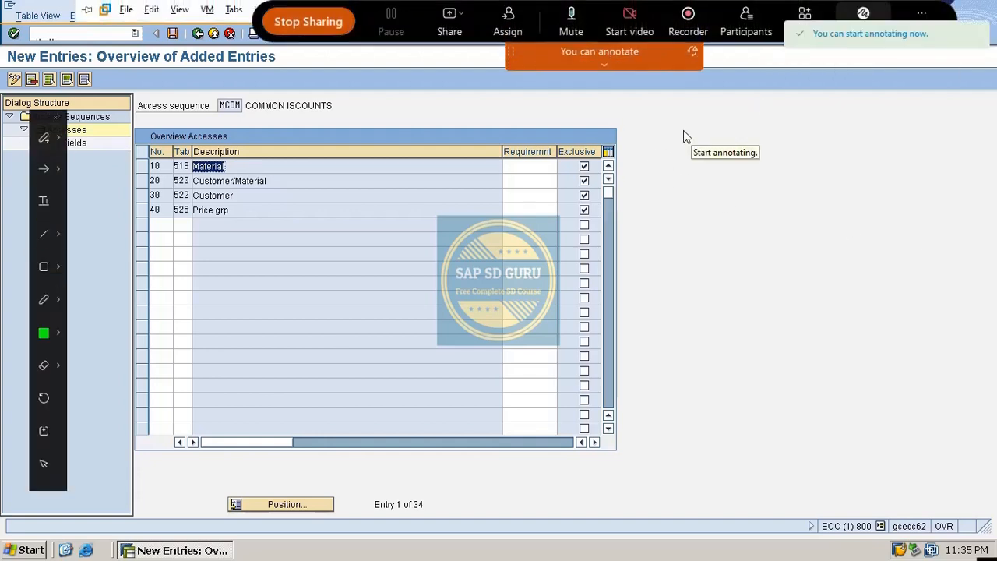
pyautogui.moveTo(632, 160); pyautogui.dragTo(756, 129)
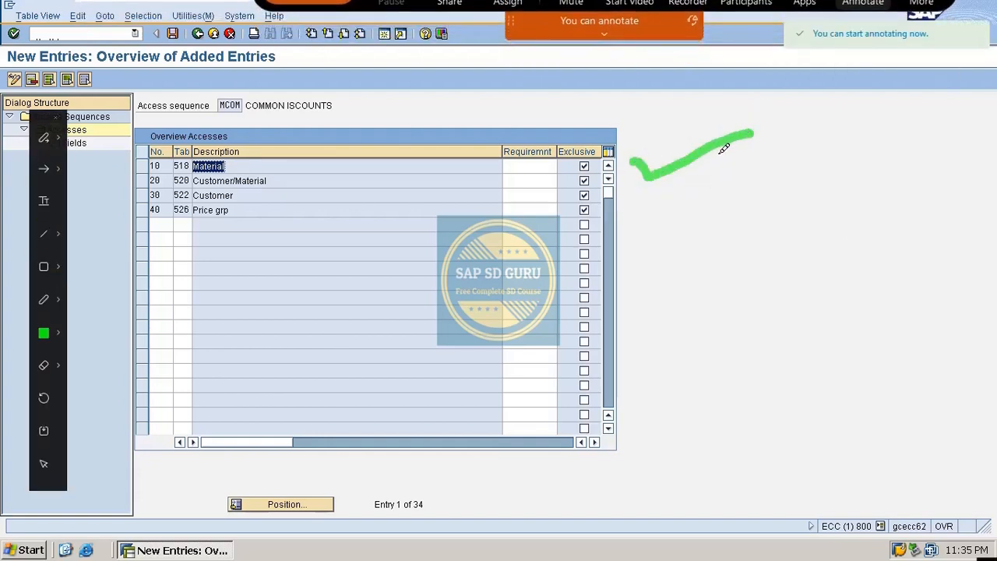
pyautogui.moveTo(468, 167); pyautogui.dragTo(547, 173)
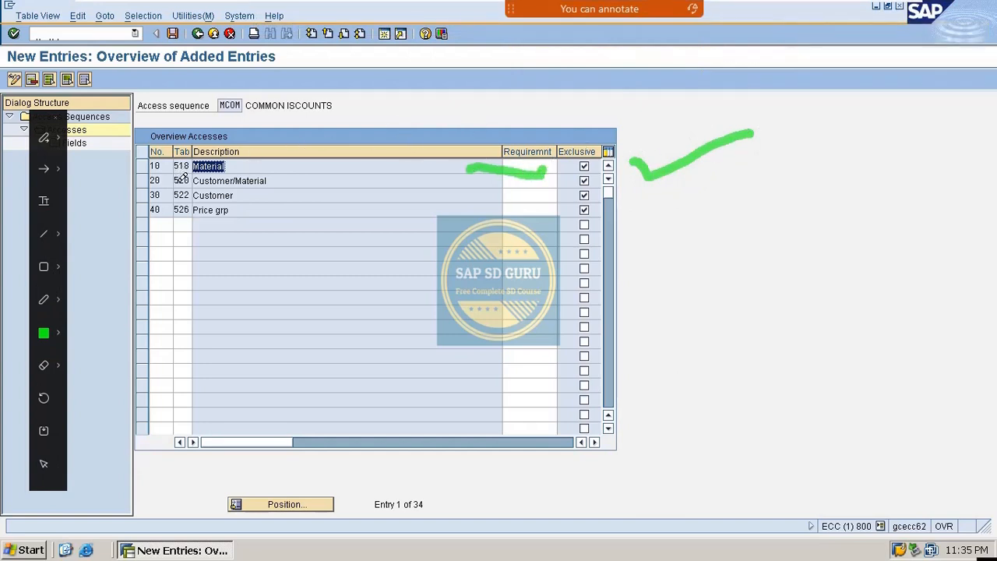
pyautogui.moveTo(173, 180)
pyautogui.mouseDown()
pyautogui.moveTo(271, 196)
pyautogui.moveTo(298, 185)
pyautogui.mouseUp()
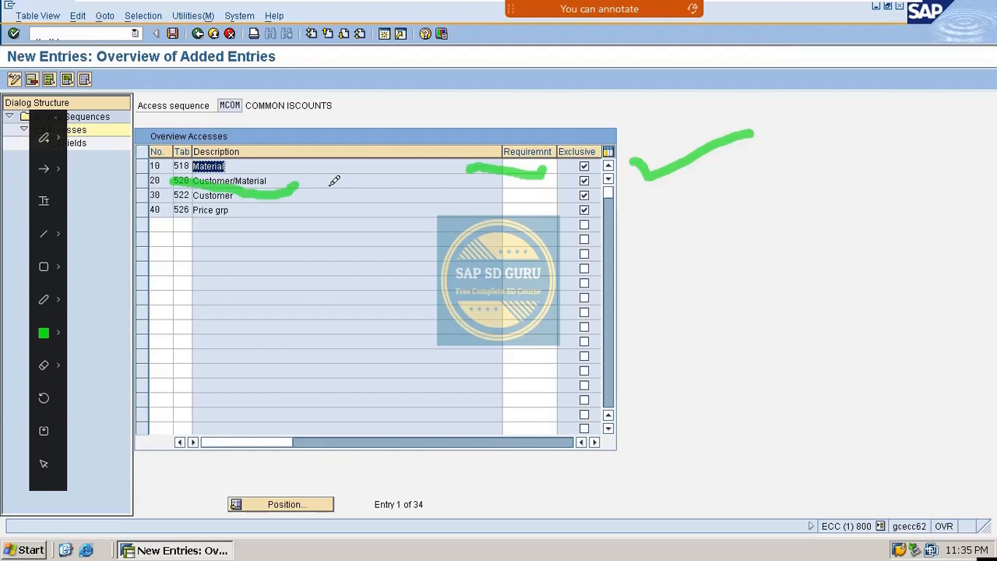
pyautogui.moveTo(327, 187); pyautogui.dragTo(487, 148)
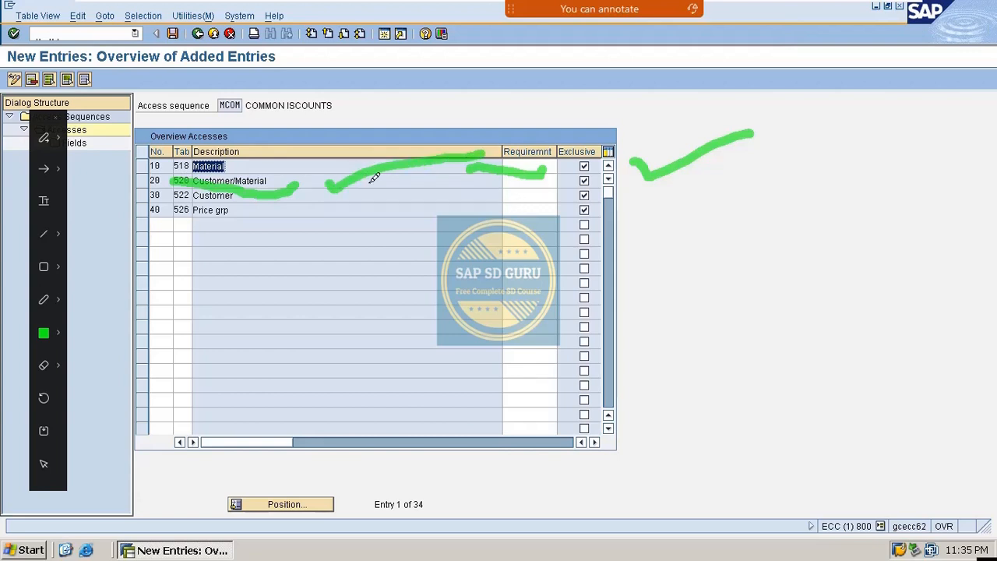
pyautogui.moveTo(381, 182)
pyautogui.mouseDown()
pyautogui.moveTo(630, 182)
pyautogui.moveTo(689, 172)
pyautogui.mouseUp()
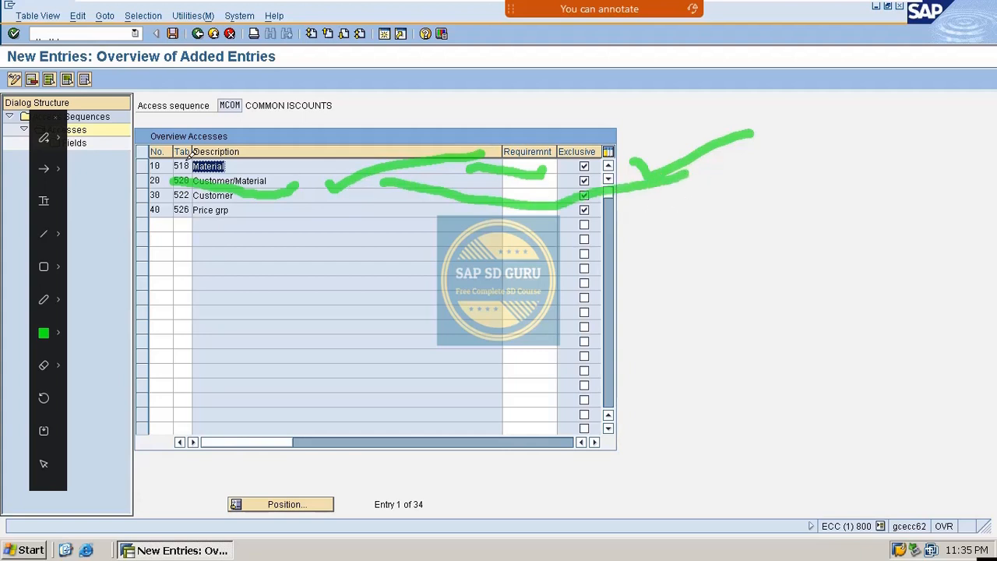
pyautogui.moveTo(162, 156)
pyautogui.mouseDown()
pyautogui.moveTo(118, 159)
pyautogui.moveTo(157, 195)
pyautogui.moveTo(128, 174)
pyautogui.mouseUp()
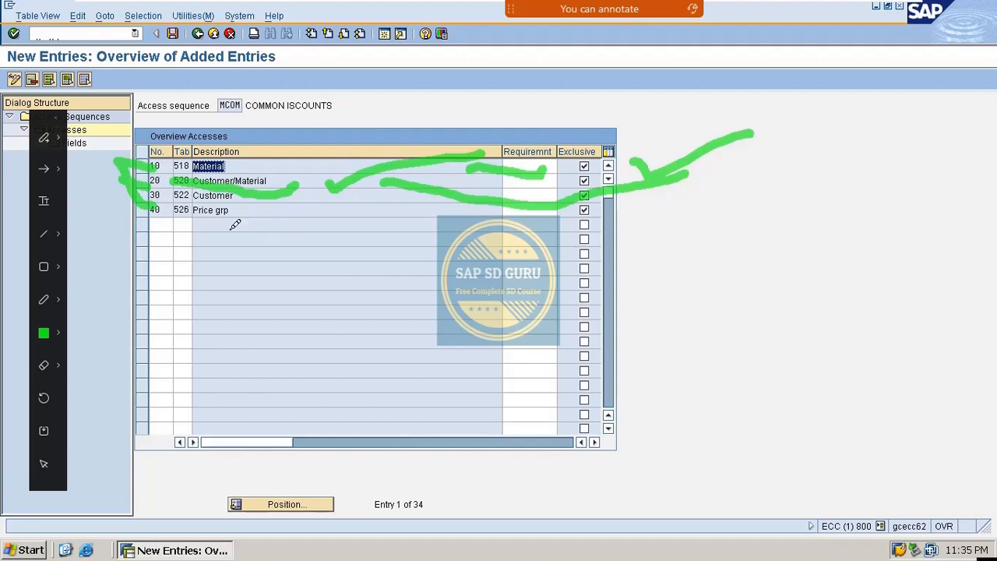
pyautogui.moveTo(222, 237)
pyautogui.mouseDown()
pyautogui.moveTo(224, 226)
pyautogui.moveTo(728, 345)
pyautogui.moveTo(717, 338)
pyautogui.moveTo(688, 395)
pyautogui.mouseUp()
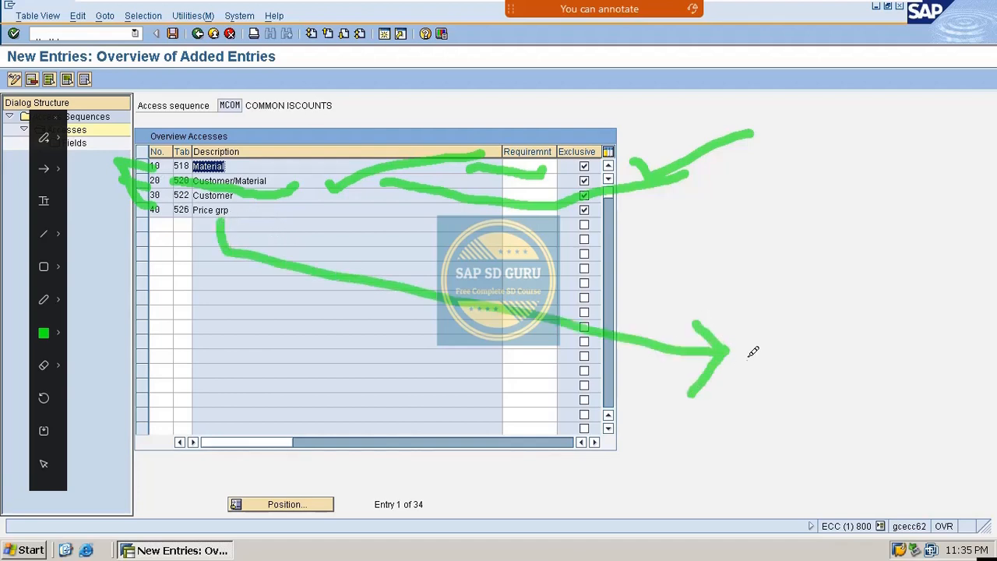
pyautogui.moveTo(749, 354); pyautogui.dragTo(801, 325)
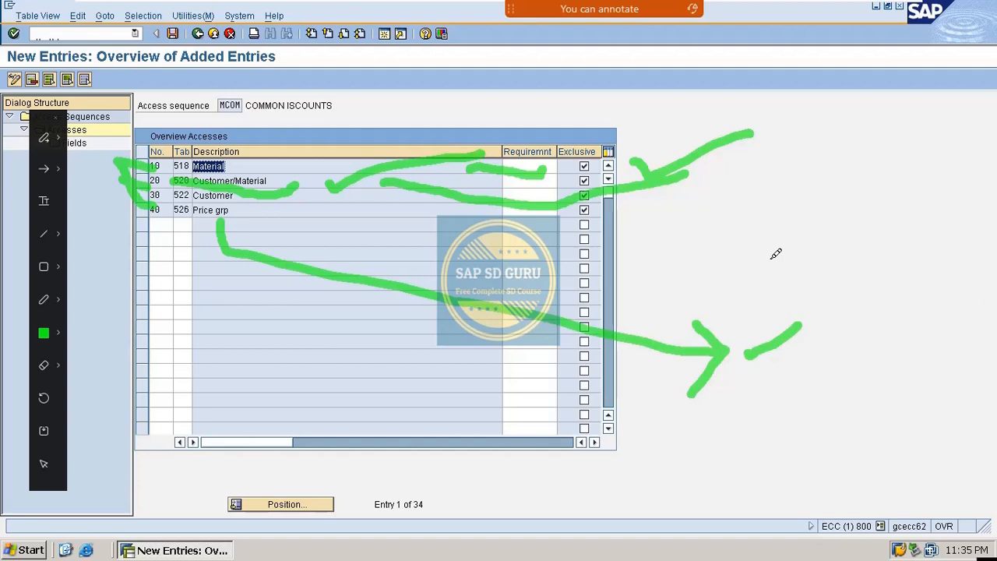
# Save the exclusive accesses of access sequence MCOM
pyautogui.click(172, 32)
pyautogui.press('Return')
pyautogui.press('Return')
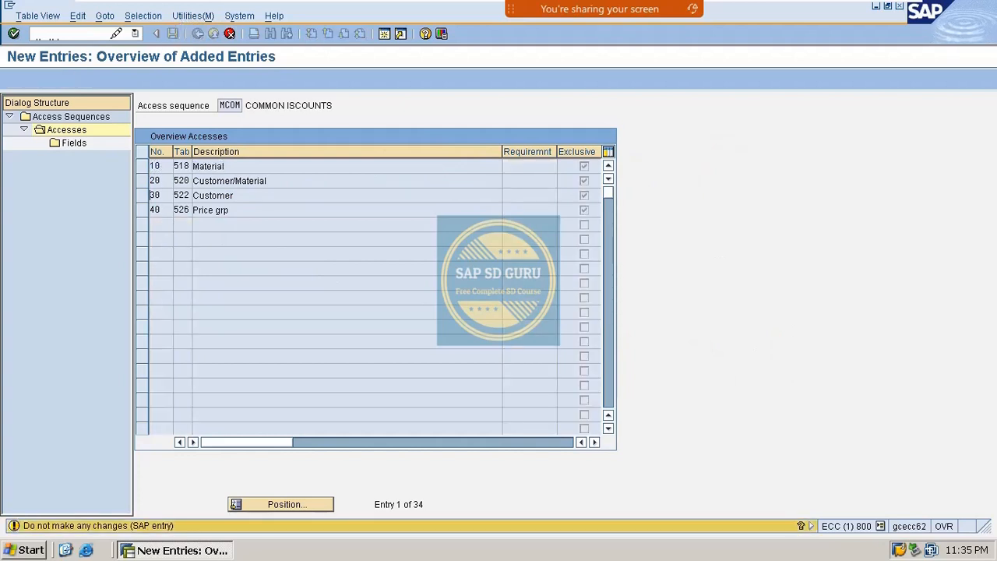
pyautogui.press('Return')
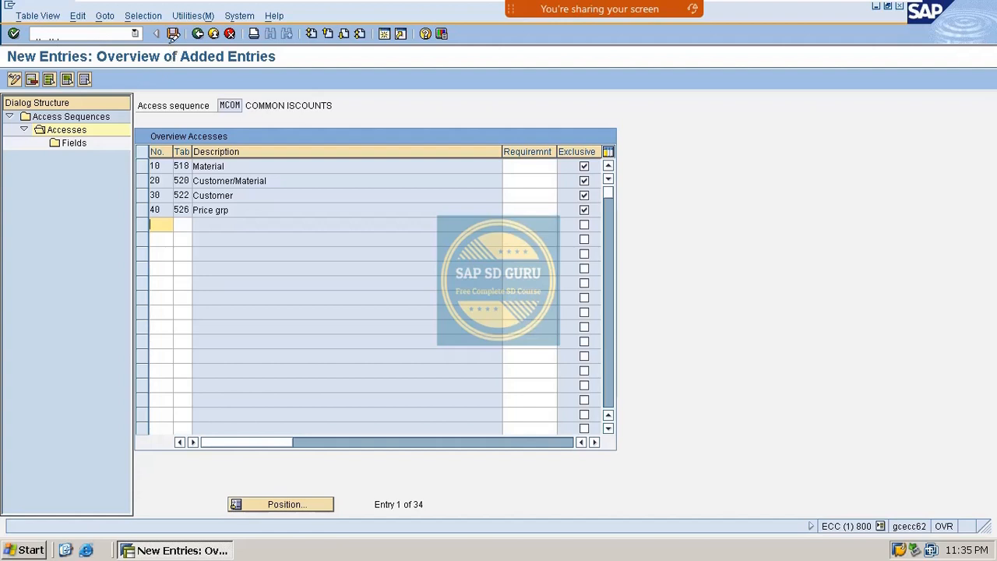
pyautogui.click(173, 33)
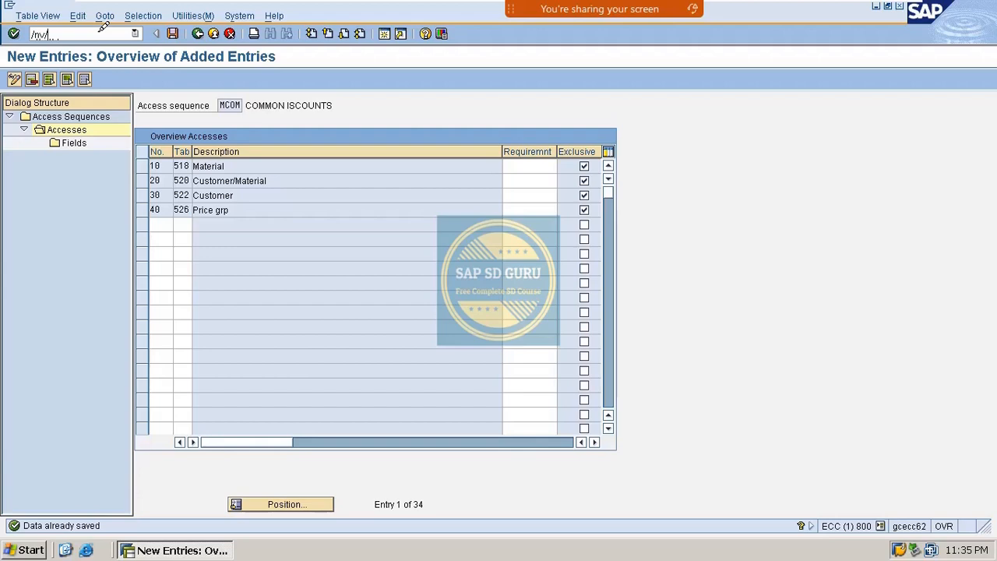
# Open the condition types maintenance with transaction /nv/06
pyautogui.click(99, 33)
pyautogui.write('/nv/06')
pyautogui.press('Return')
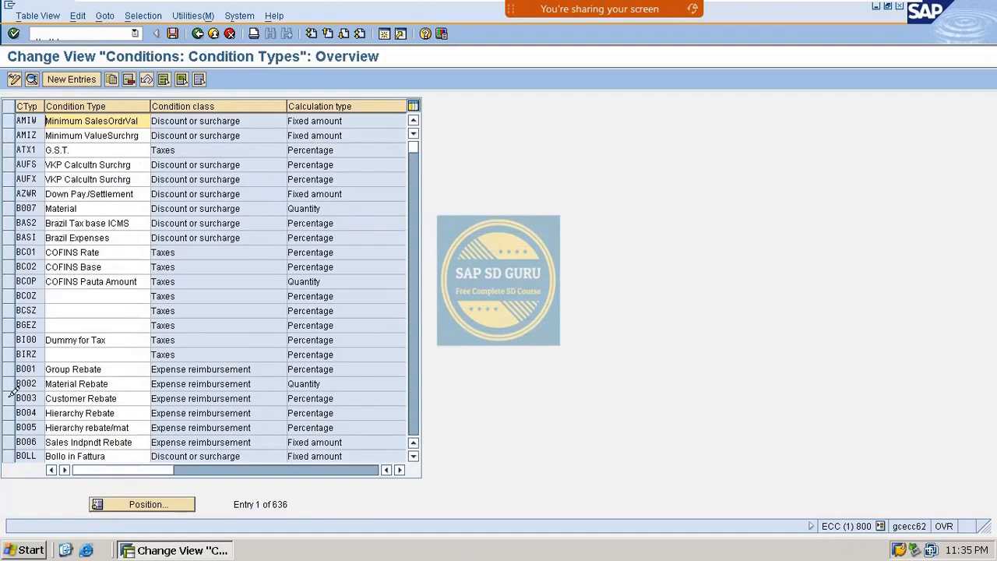
pyautogui.click(178, 502)
pyautogui.write('NR')
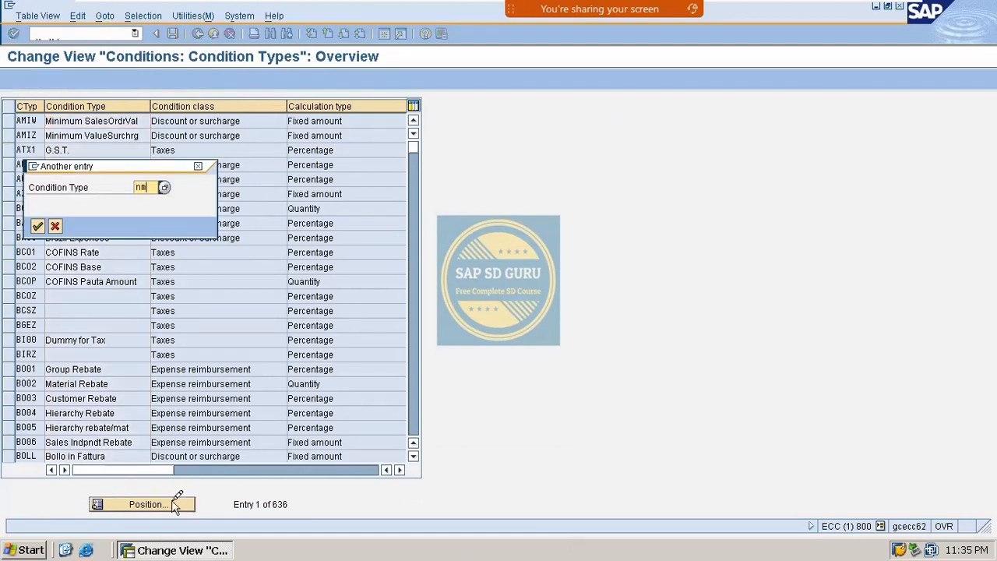
pyautogui.press('Return')
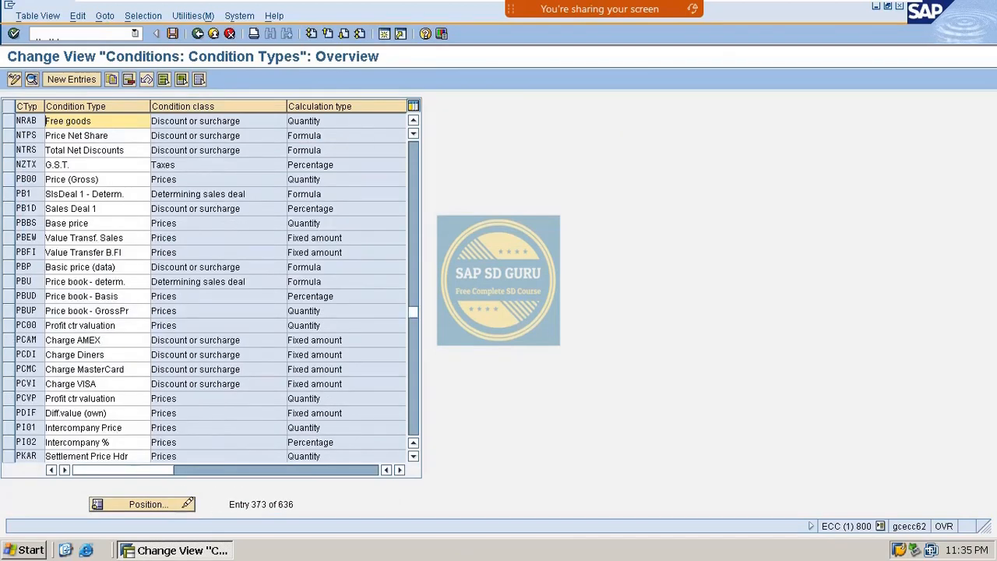
# Find condition type K004 (Material) in the list and start copying it
pyautogui.click(184, 506)
pyautogui.write('k004')
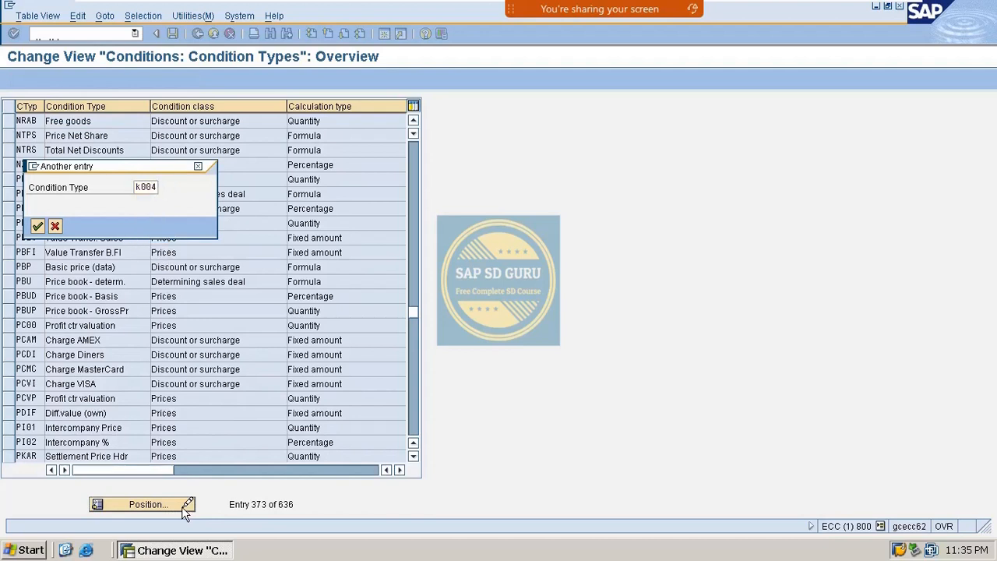
pyautogui.press('Return')
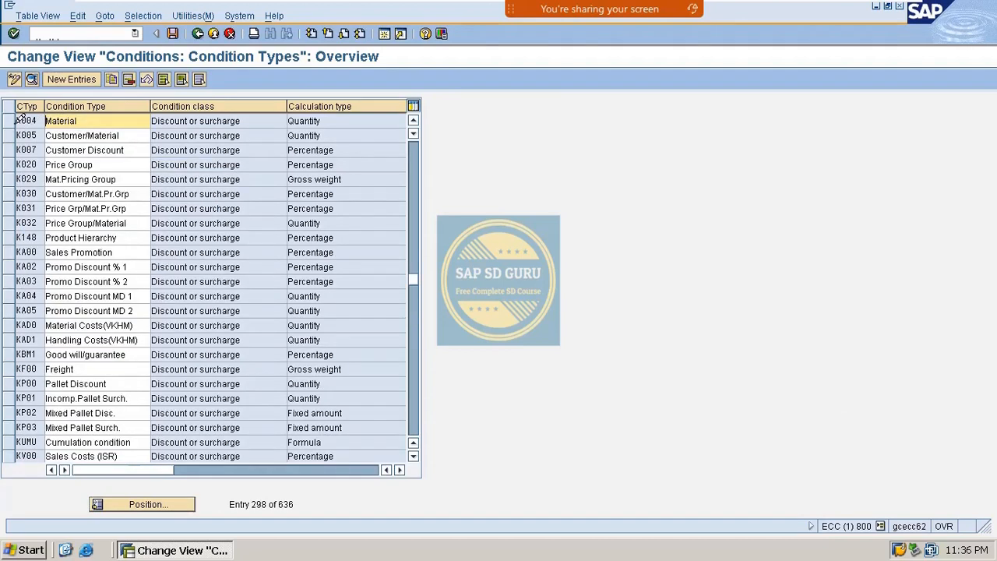
pyautogui.click(113, 79)
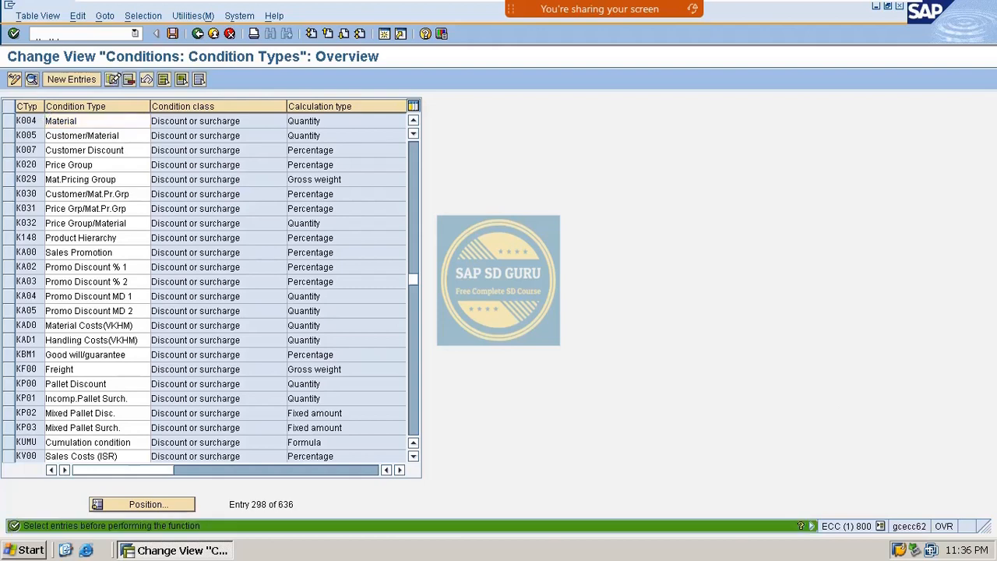
pyautogui.click(9, 121)
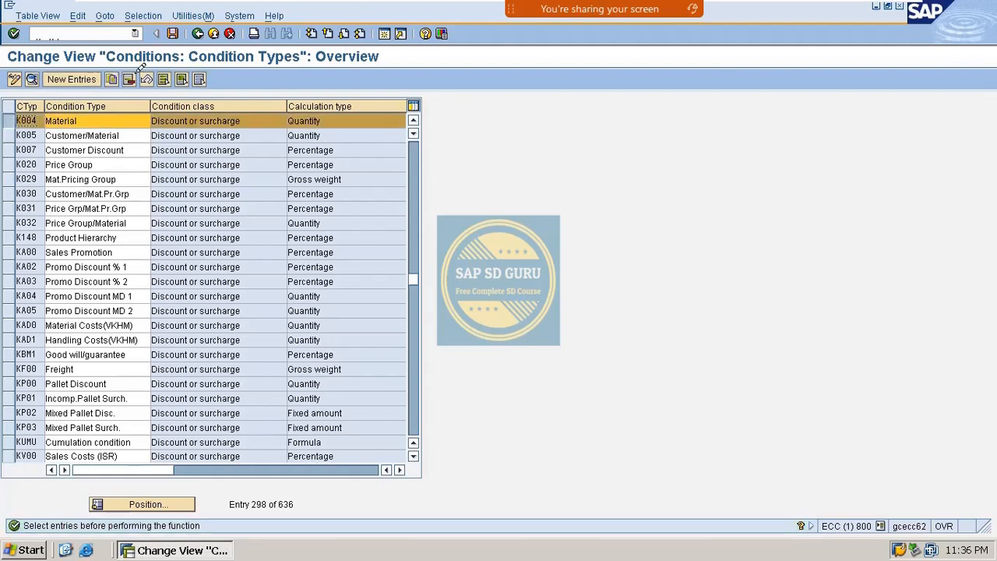
pyautogui.click(114, 77)
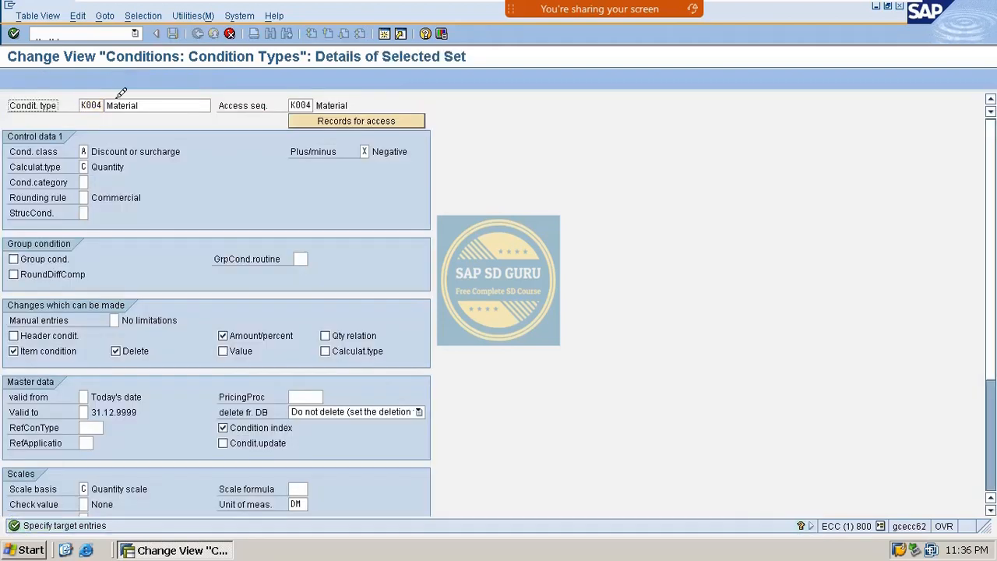
# Name the copied condition type MCOM and give it the description COMMON DISCOUNT
pyautogui.doubleClick(90, 103)
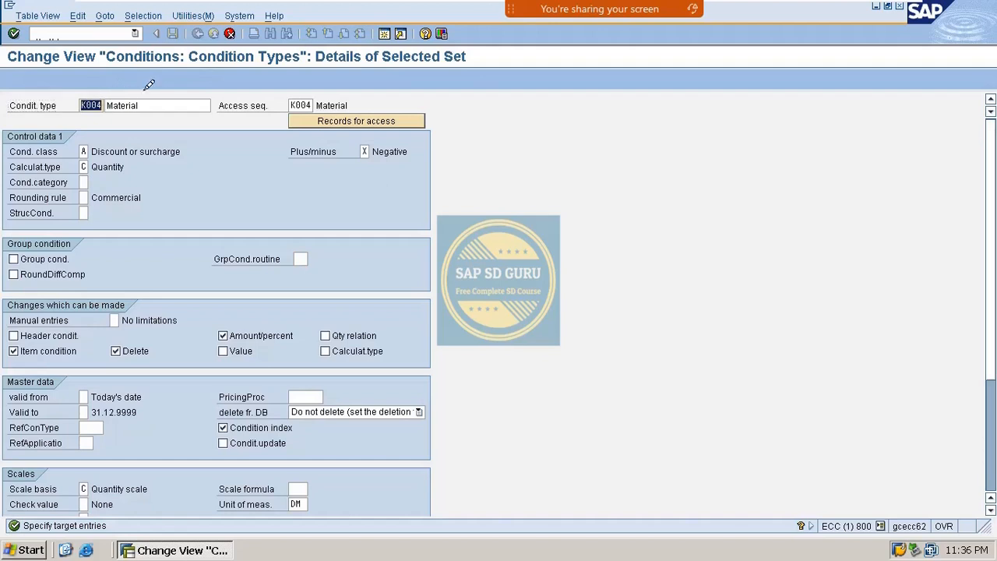
pyautogui.press('BackSpace')
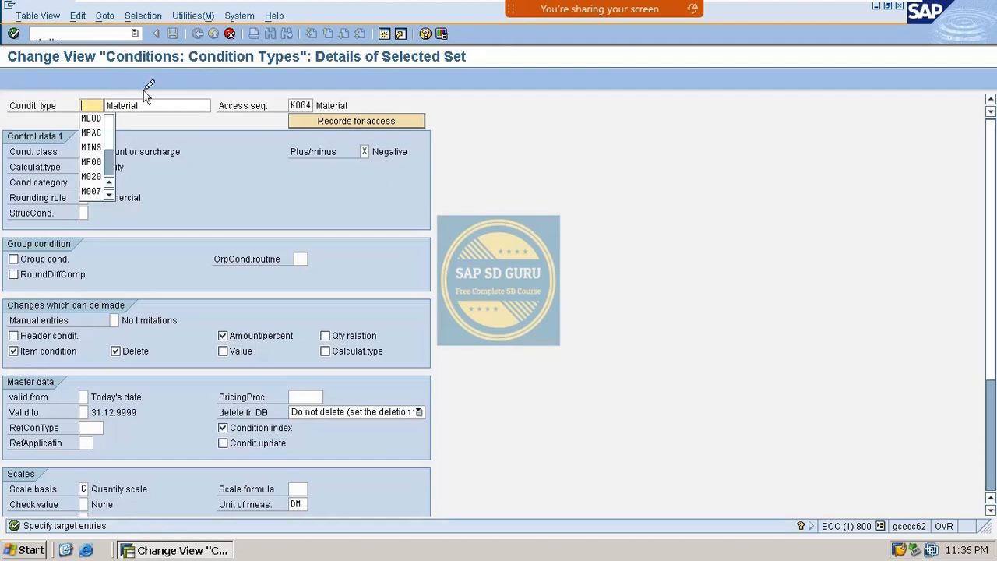
pyautogui.write('MCOM')
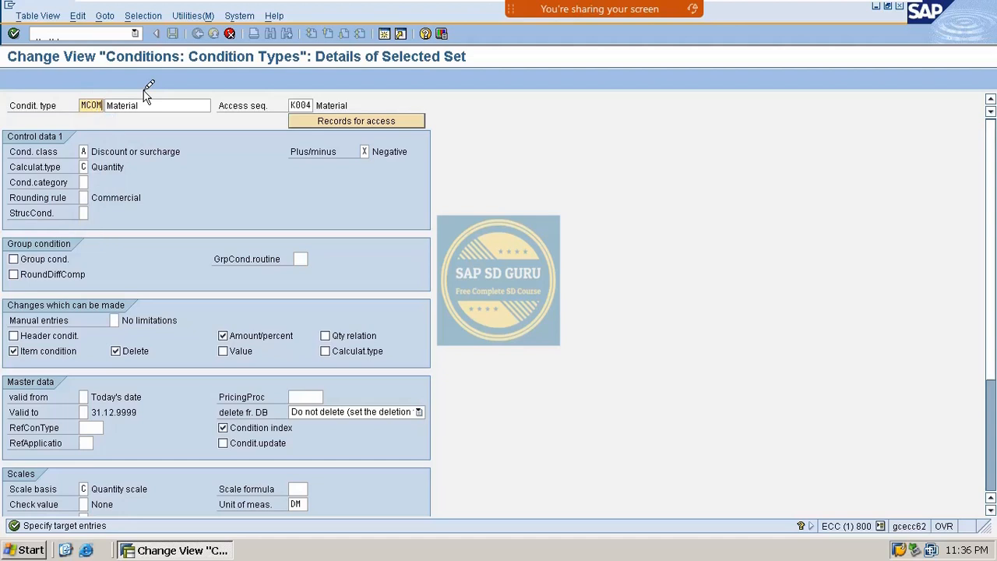
pyautogui.press('Tab')
pyautogui.press('Delete')
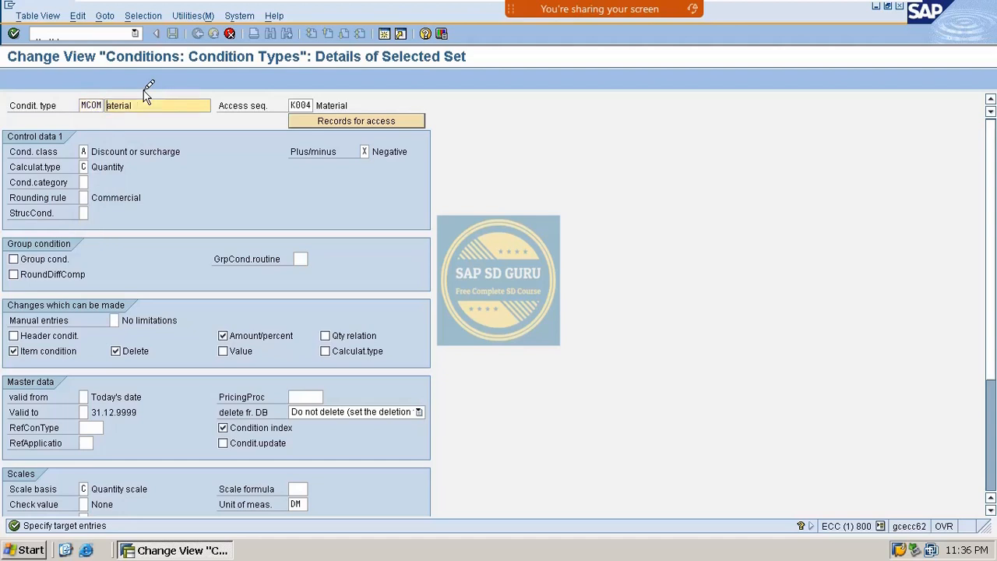
pyautogui.write('COMMON DISCOUNT')
pyautogui.press('Tab')
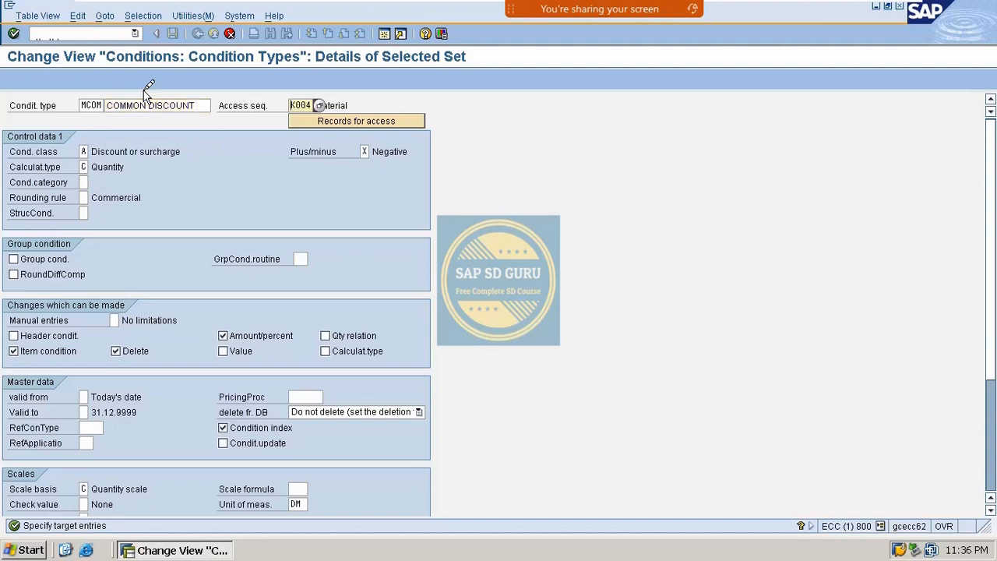
# Assign access sequence MCOM to the new condition type and confirm the copy
pyautogui.press('Delete')
pyautogui.press('Delete')
pyautogui.press('Delete')
pyautogui.press('Delete')
pyautogui.write('M')
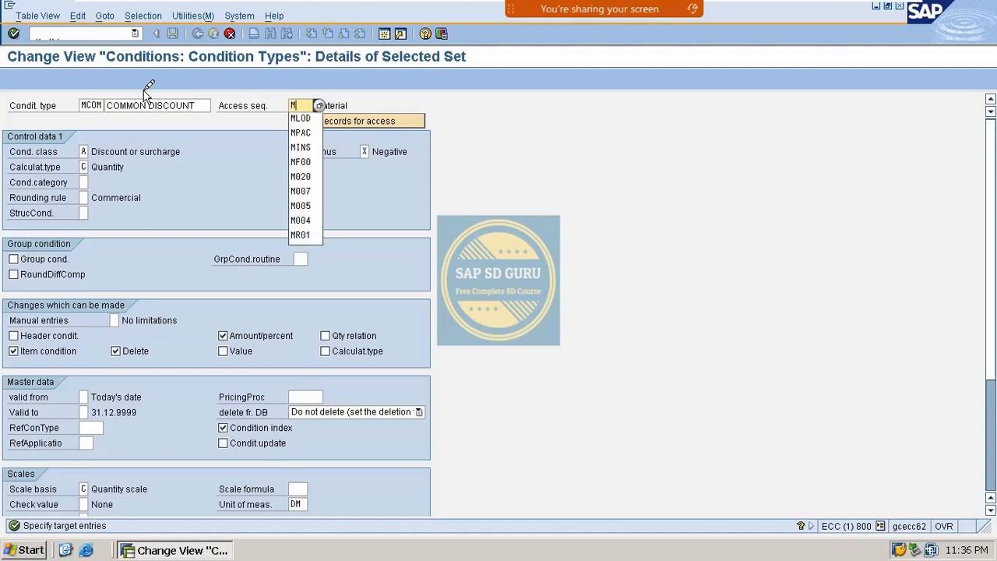
pyautogui.write('COM')
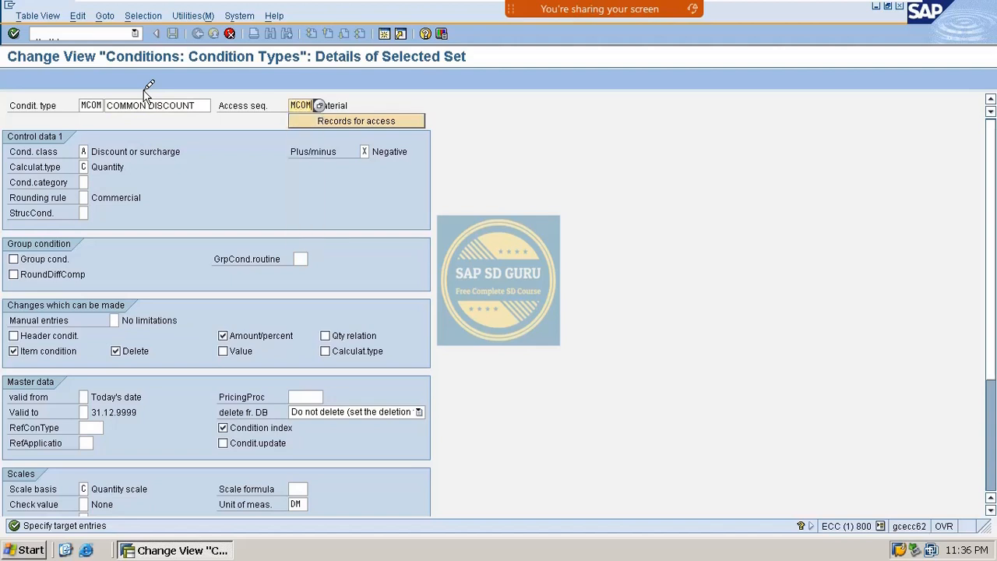
pyautogui.press('Return')
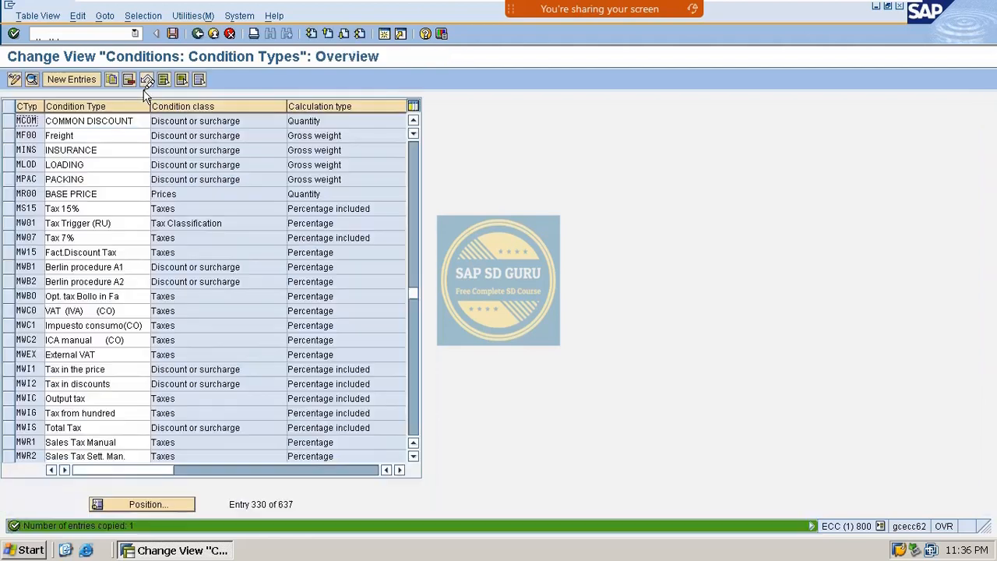
# Save the new condition type MCOM
pyautogui.hotkey('ctrl', 's')
pyautogui.press('Return')
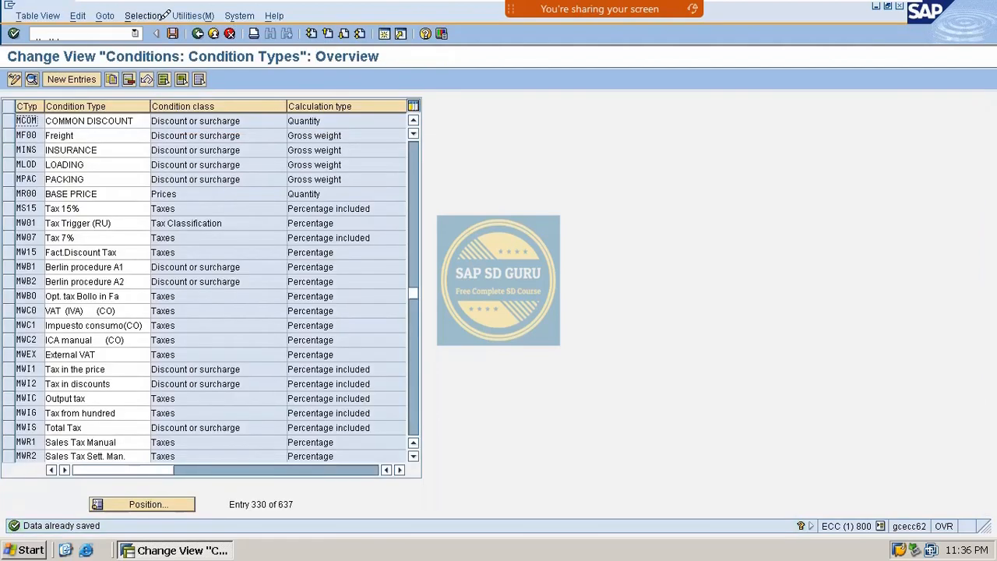
pyautogui.click(172, 34)
pyautogui.click(134, 119)
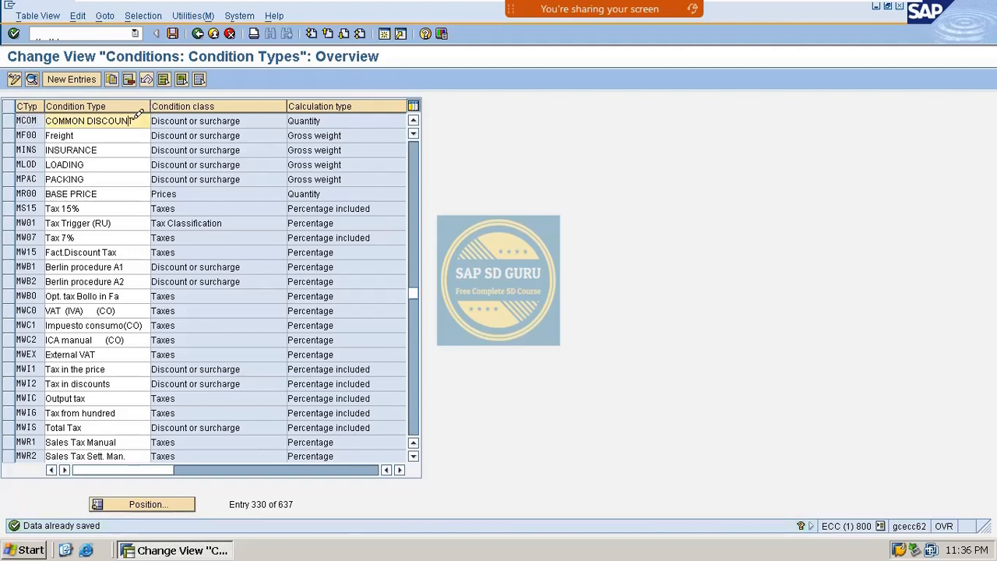
pyautogui.click(172, 33)
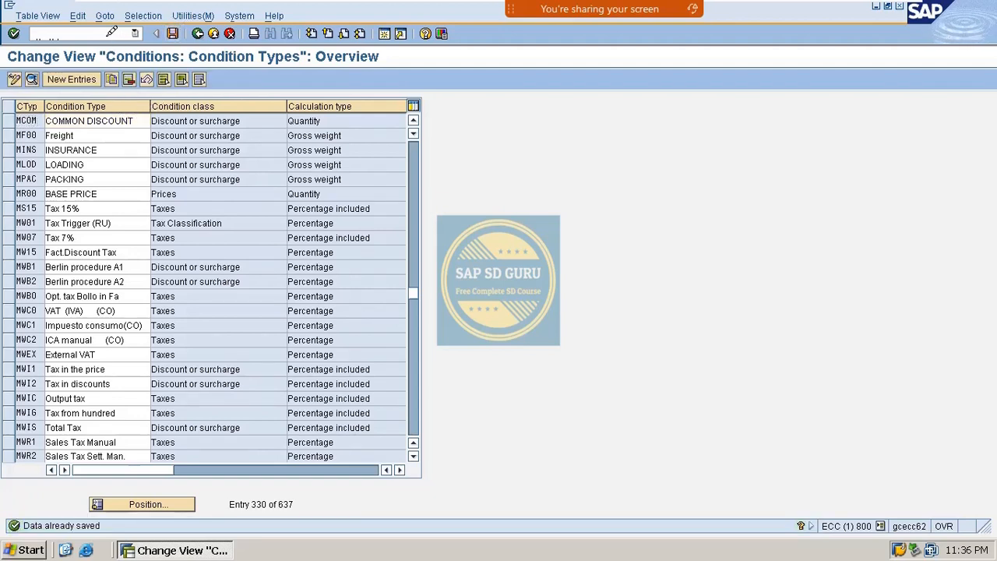
# Leave the condition types and open the pricing procedures maintenance with transaction v/08
pyautogui.click(112, 32)
pyautogui.write('/n')
pyautogui.press('Return')
pyautogui.write('v')
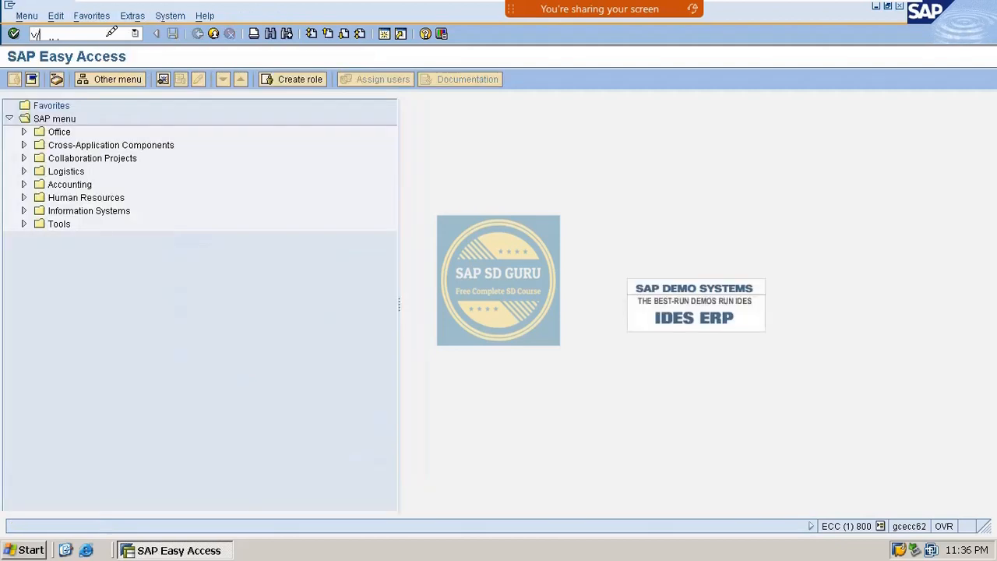
pyautogui.write('/08')
pyautogui.press('Return')
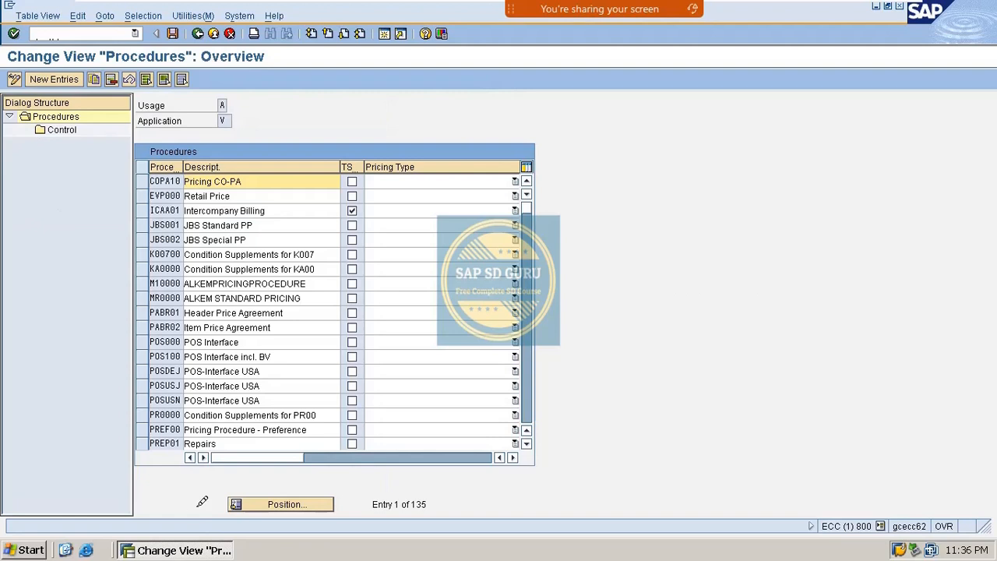
# Position the list of pricing procedures at procedure MR0000
pyautogui.click(280, 504)
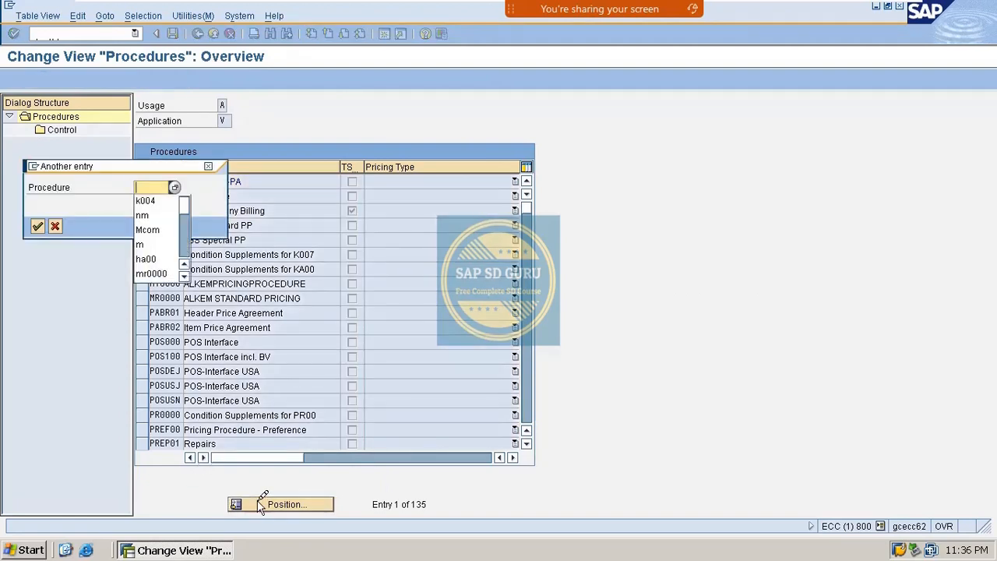
pyautogui.write('m')
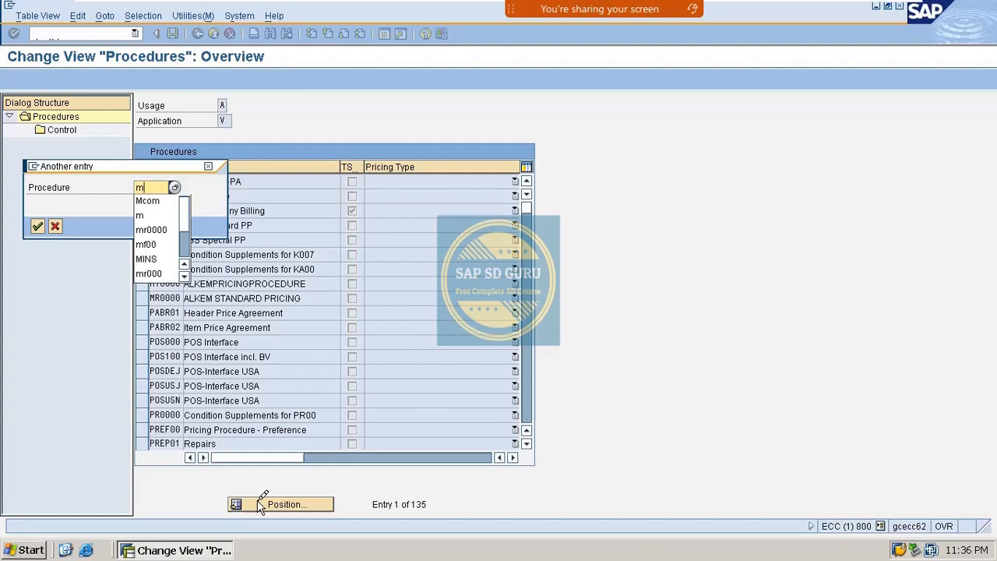
pyautogui.write('r000')
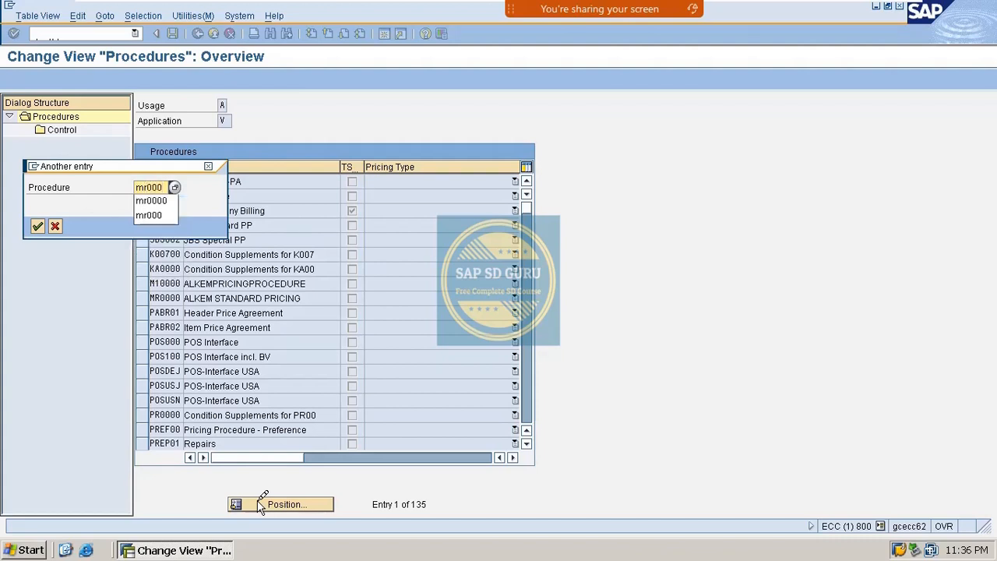
pyautogui.press('Down')
pyautogui.press('Return')
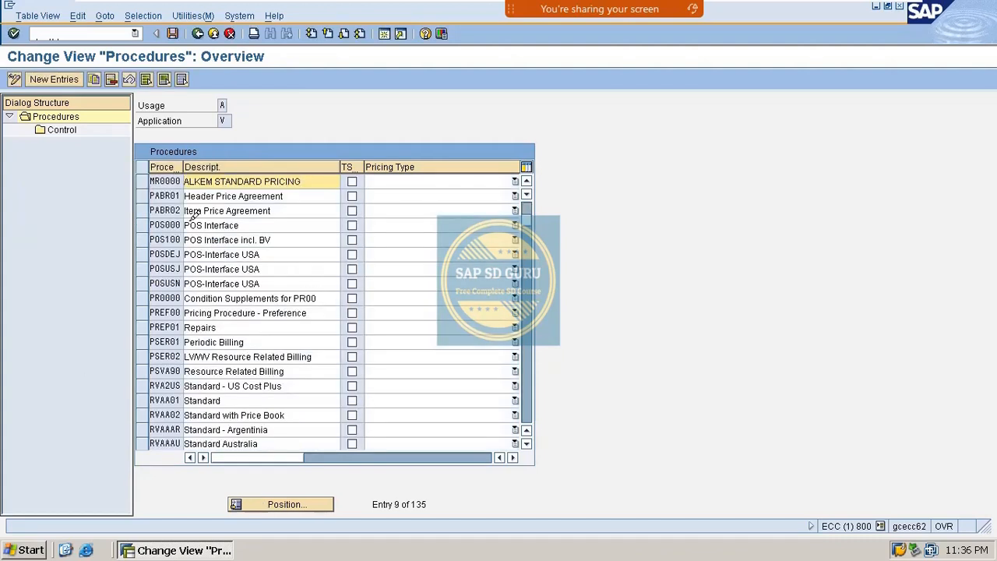
# Review the control steps of procedure MR0000, then return to the procedures overview
pyautogui.click(148, 176)
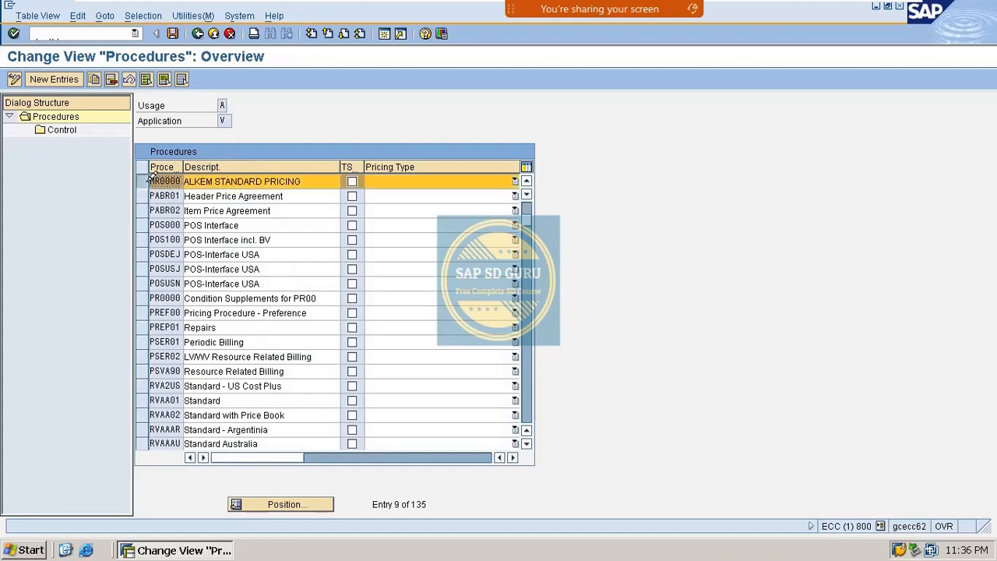
pyautogui.doubleClick(72, 129)
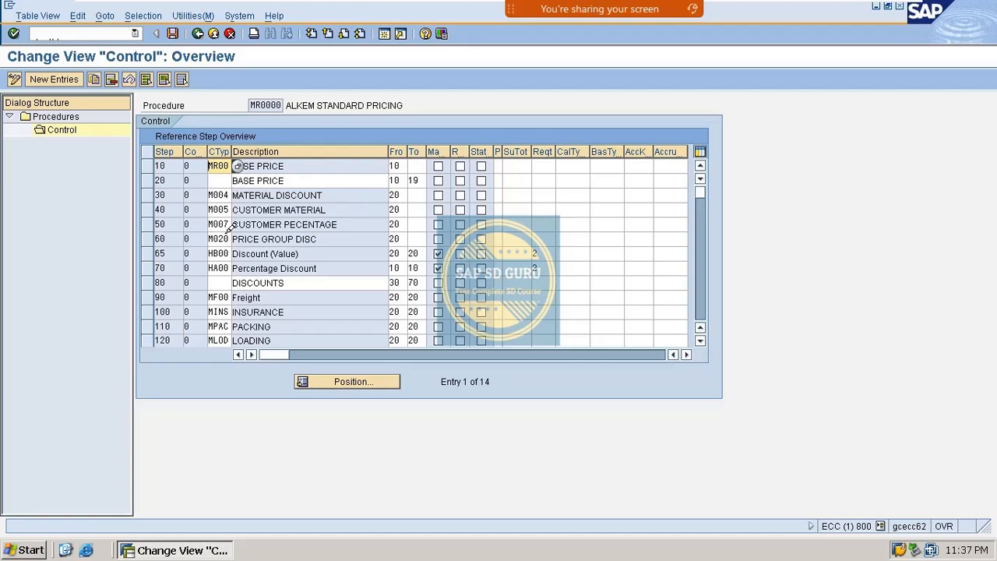
pyautogui.scroll(-4, 231, 226)
pyautogui.scroll(4, 236, 235)
pyautogui.scroll(-3, 238, 234)
pyautogui.click(197, 34)
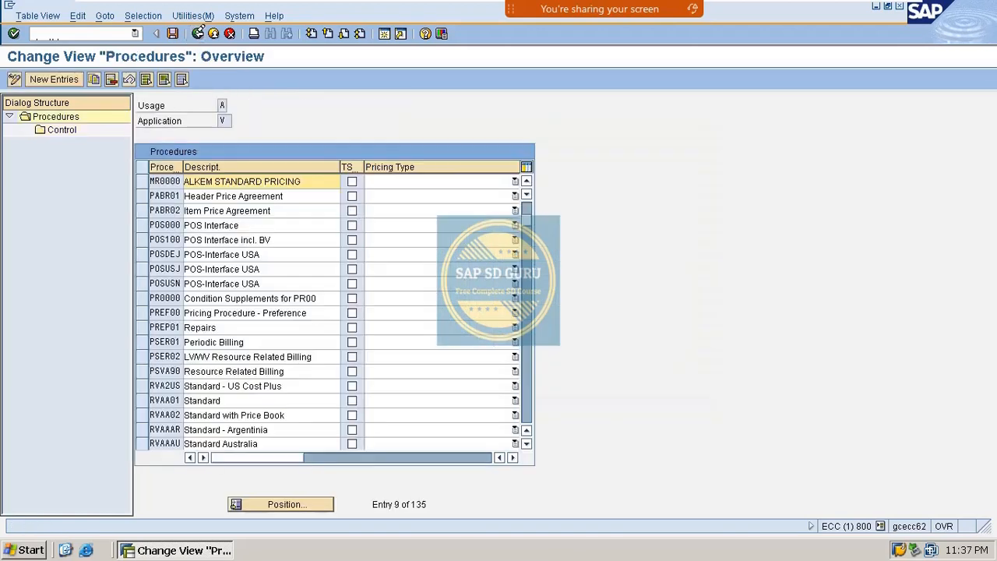
# Create pricing procedure MR0001 based on MR0000, with a description ending in PRICING1
pyautogui.click(143, 177)
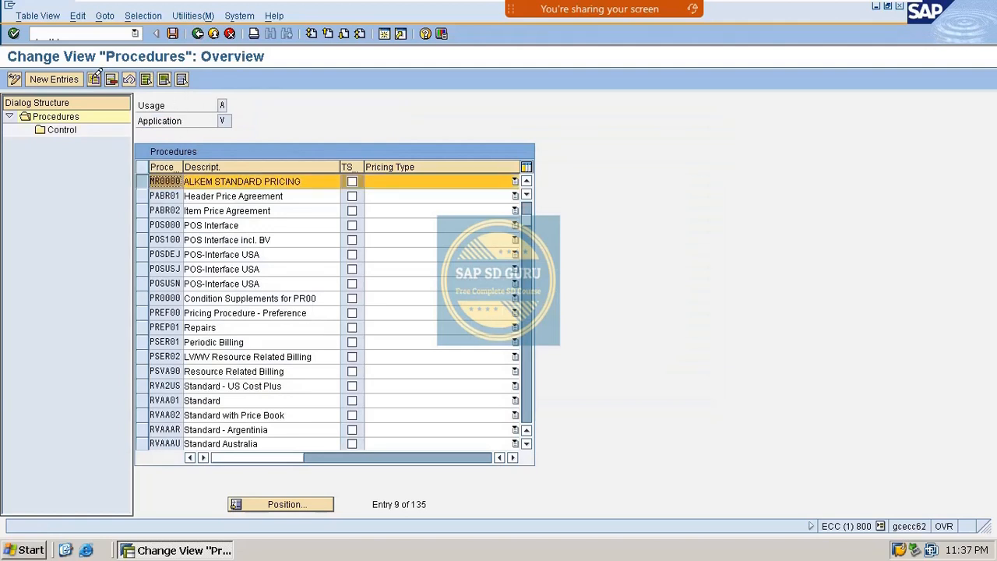
pyautogui.click(94, 77)
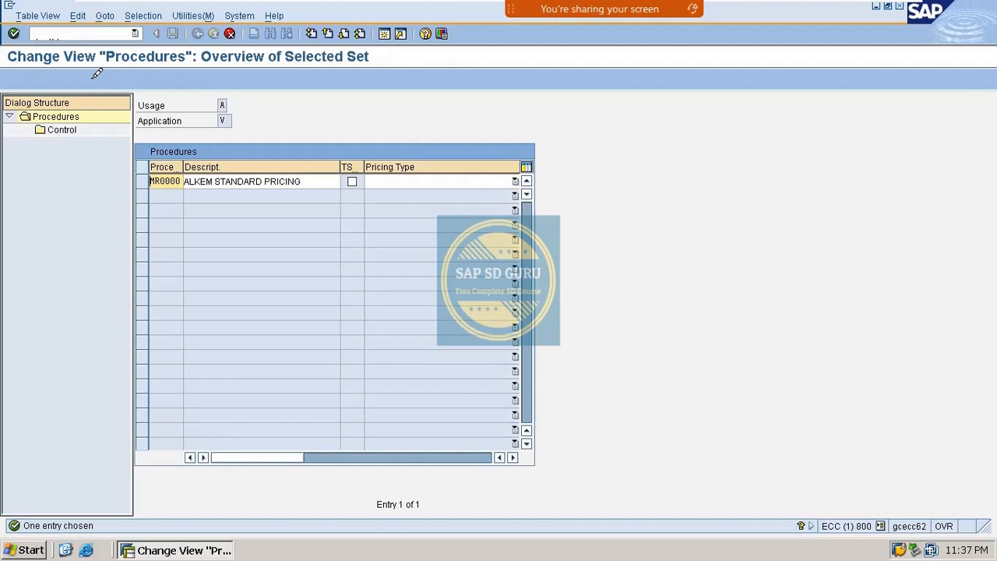
pyautogui.click(178, 180)
pyautogui.write('1')
pyautogui.click(310, 181)
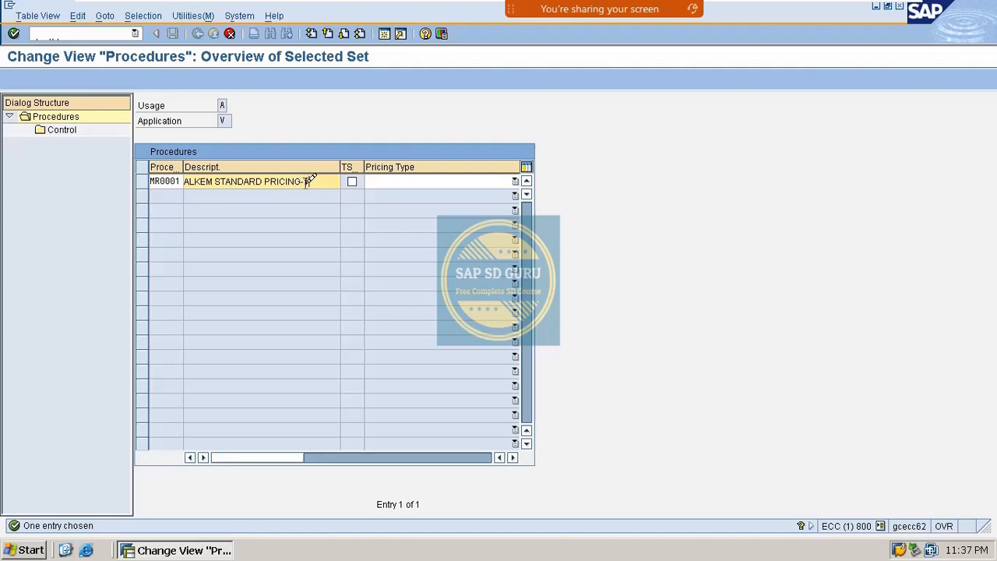
pyautogui.write('1')
pyautogui.press('Return')
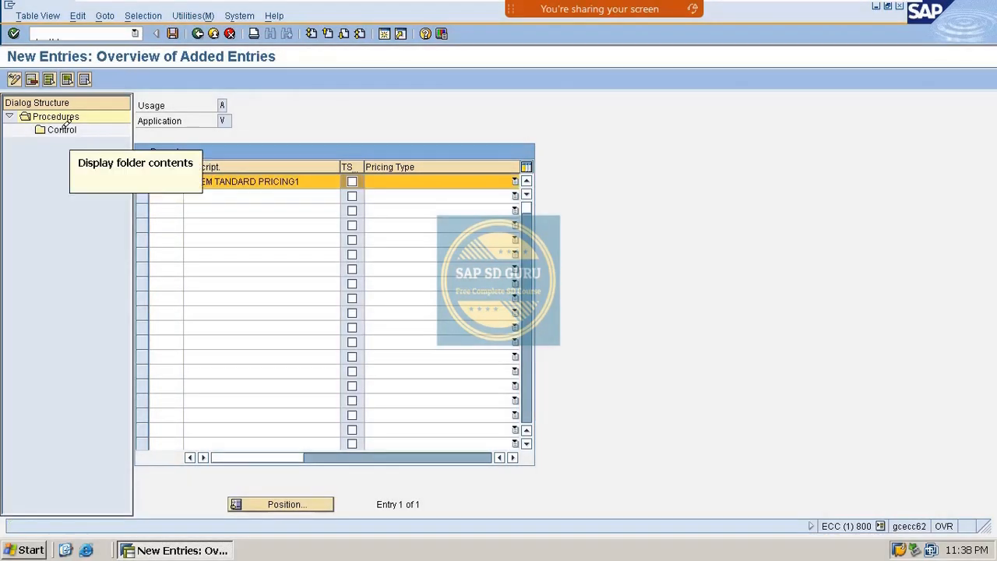
# Open the control data of procedure MR0001 and add step 10 with condition type MR00
pyautogui.doubleClick(62, 129)
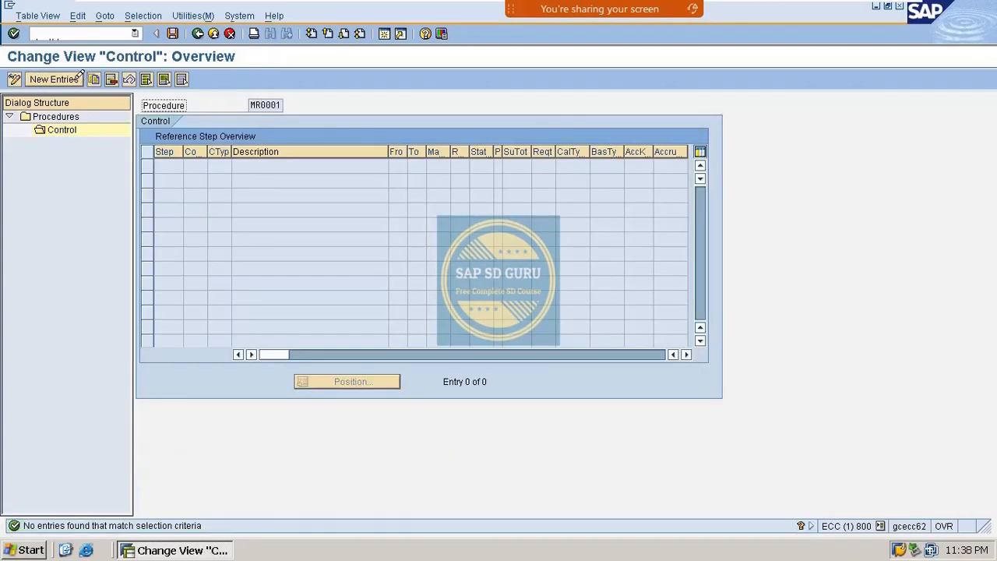
pyautogui.click(81, 78)
pyautogui.write('10')
pyautogui.press('Tab')
pyautogui.press('Tab')
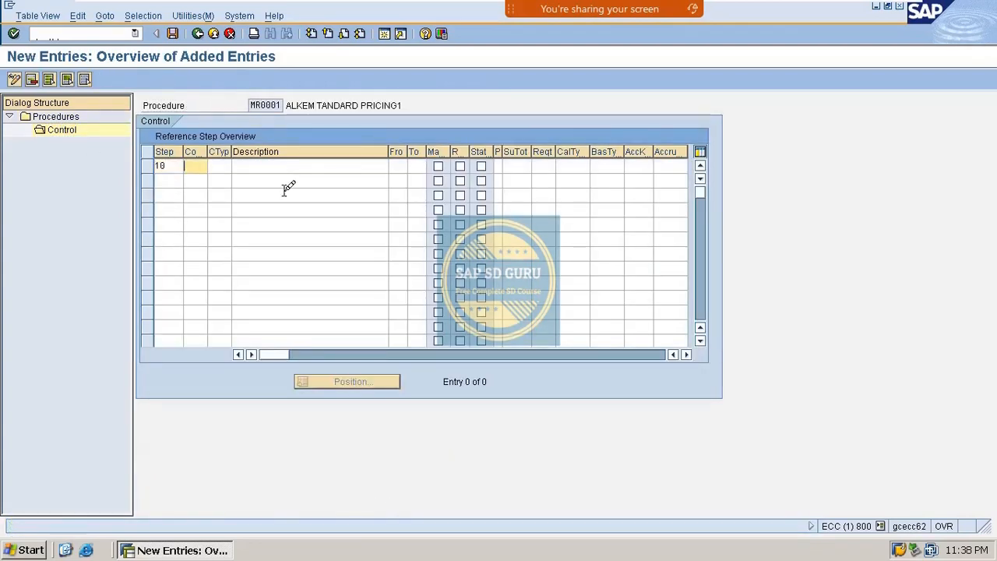
pyautogui.write('mr00')
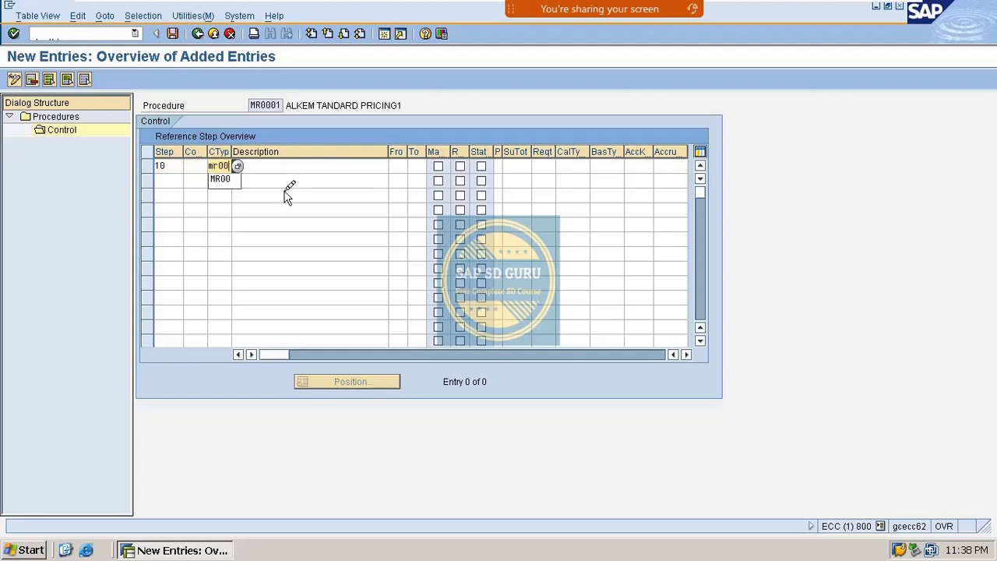
pyautogui.press('Return')
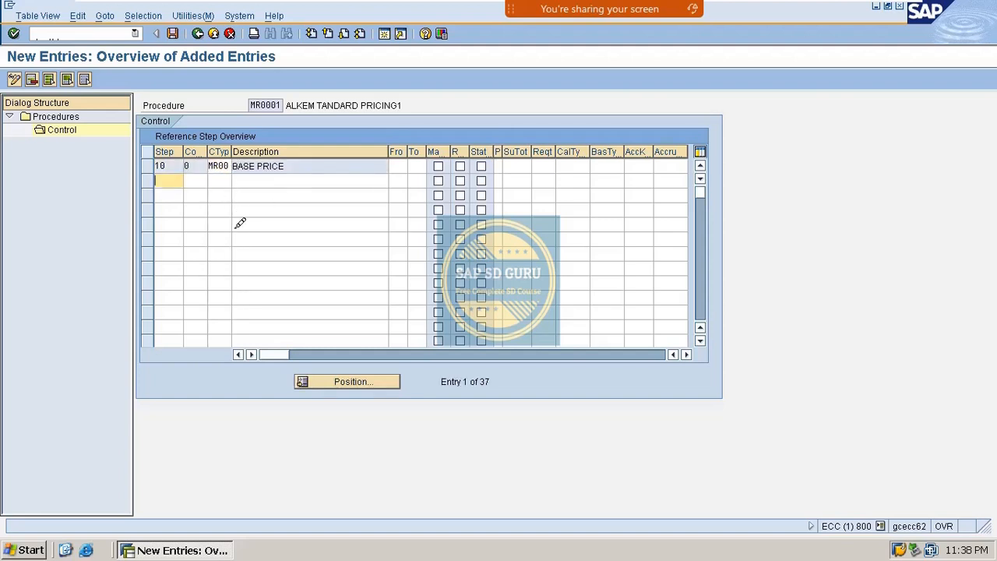
# Add control step 20 without a condition type, described as BASE PRICE
pyautogui.write('20')
pyautogui.press('Tab')
pyautogui.press('Tab')
pyautogui.press('Tab')
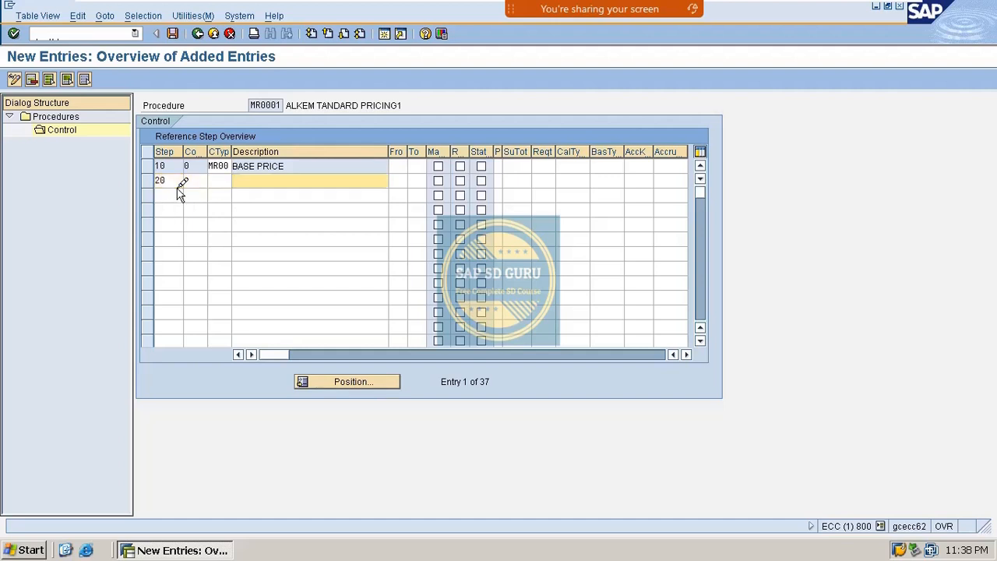
pyautogui.write('BA')
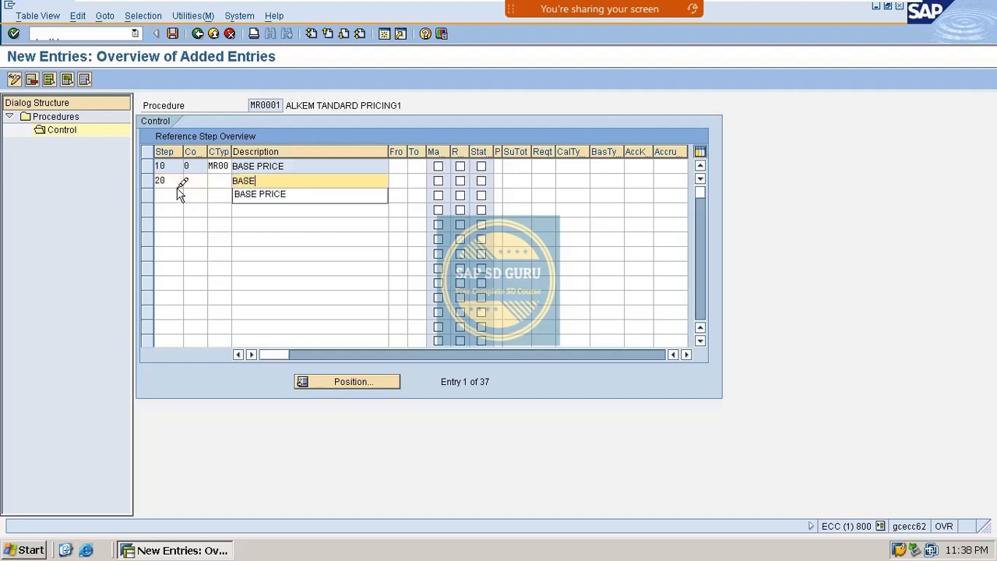
pyautogui.write('SE')
pyautogui.press('Down')
pyautogui.press('Return')
pyautogui.press('Return')
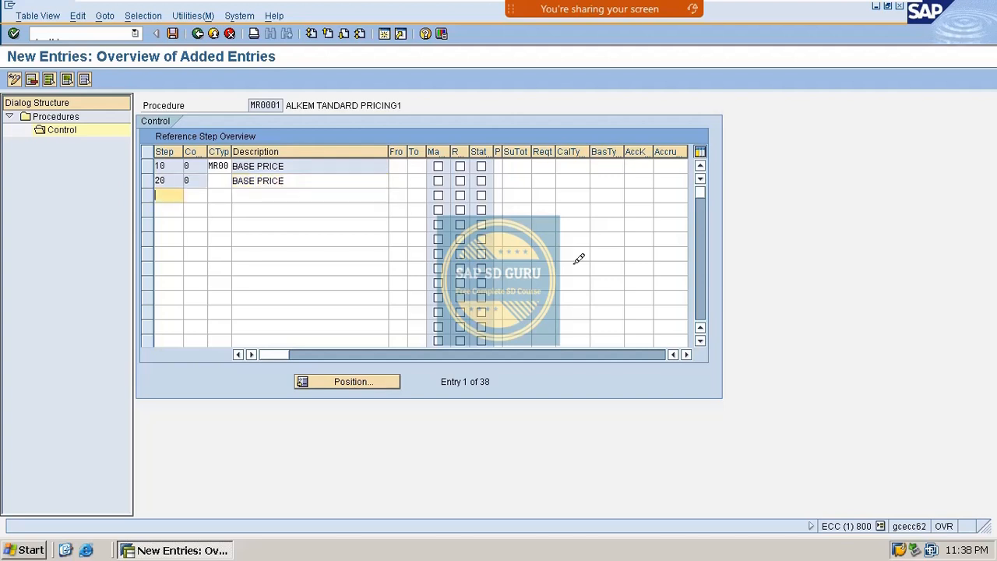
# Add control step 30 with condition type MCOM for the common discount
pyautogui.write('30')
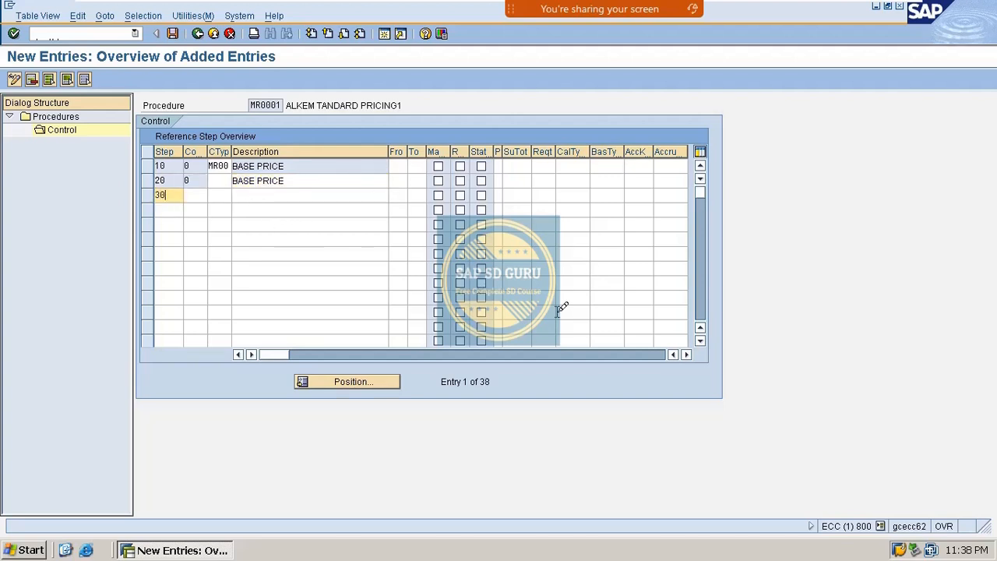
pyautogui.press('Tab')
pyautogui.press('Tab')
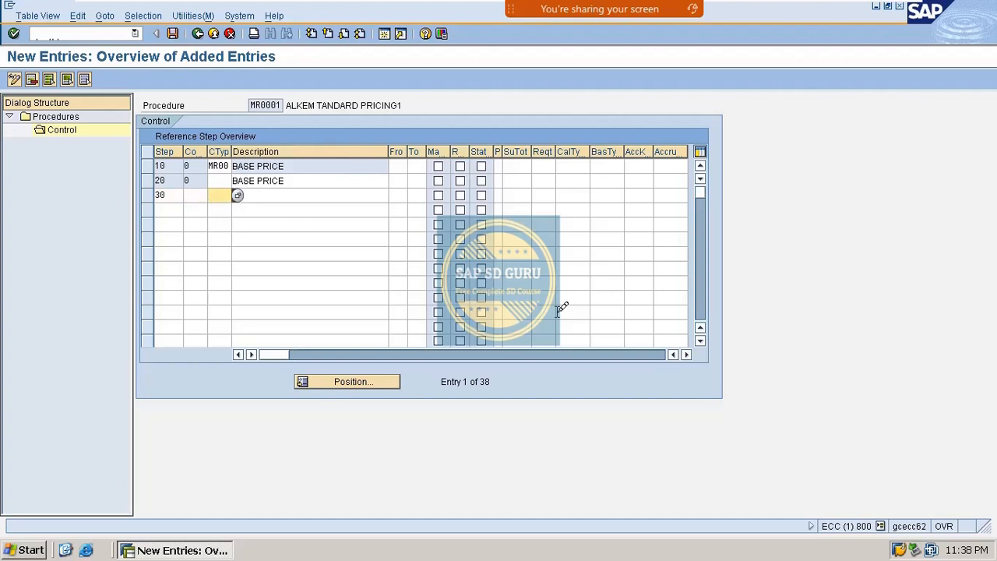
pyautogui.write('MC0')
pyautogui.press('Tab')
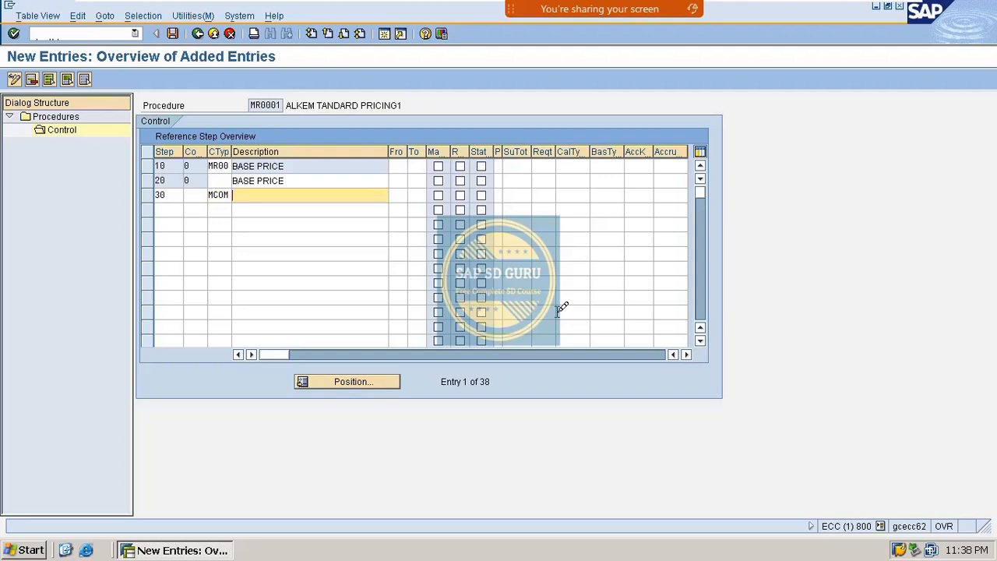
pyautogui.press('Return')
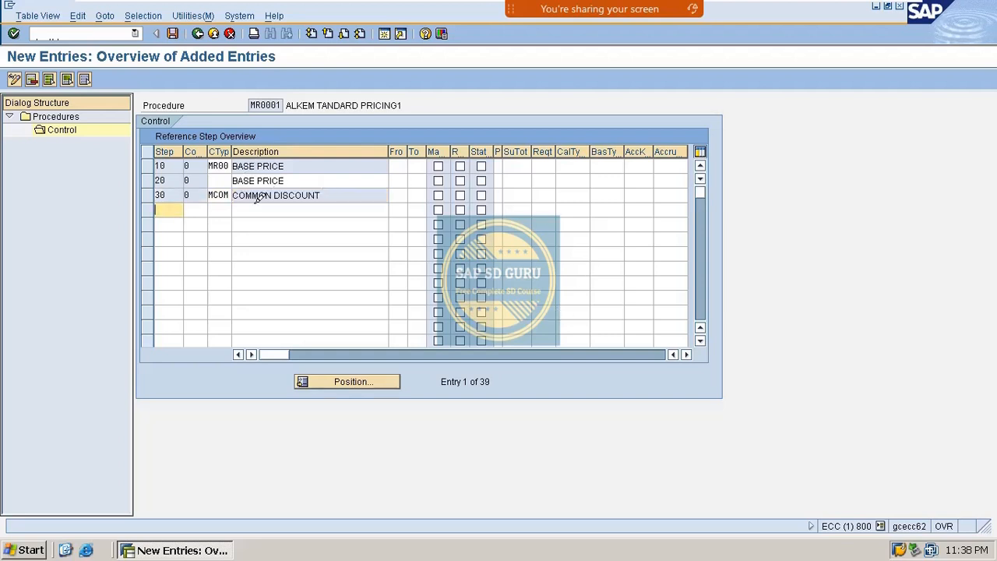
# Add control step 50 without a condition type, described as DICOUNTS
pyautogui.write('50')
pyautogui.press('Tab')
pyautogui.press('Tab')
pyautogui.press('Tab')
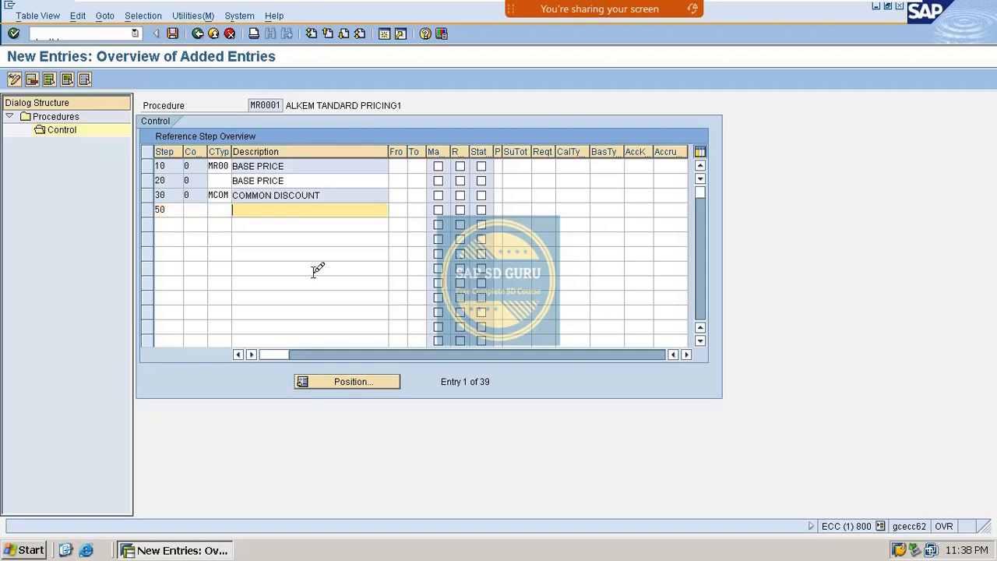
pyautogui.write('DICOUNTS')
pyautogui.press('Return')
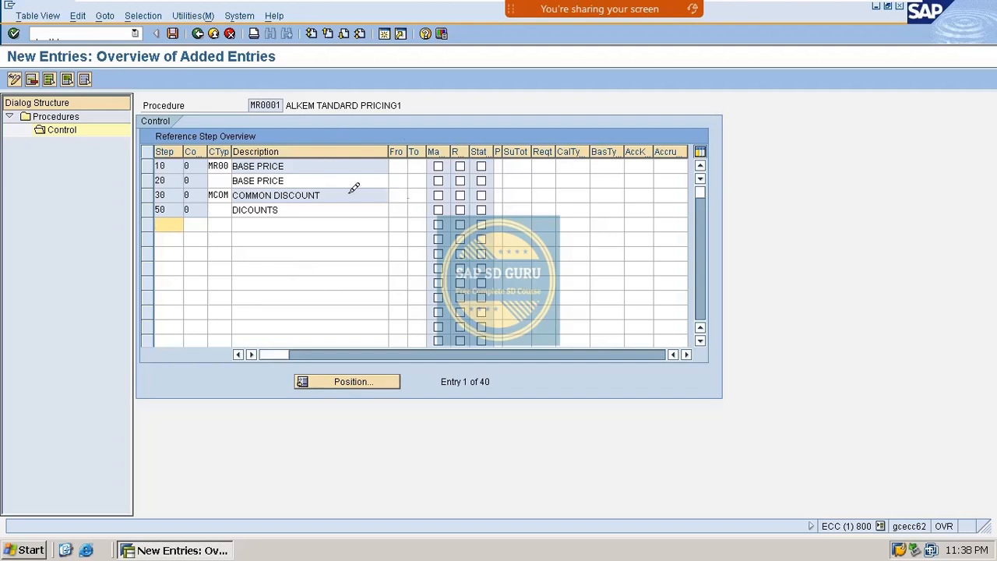
# Set the reference range of step 20, BASE PRICE, from 10 to 10
pyautogui.click(400, 179)
pyautogui.write('19')
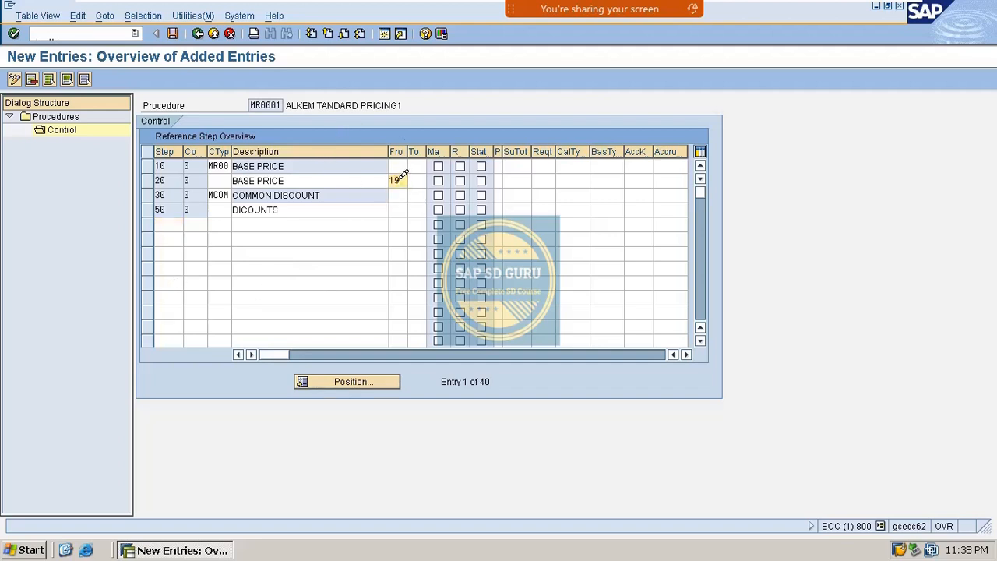
pyautogui.press('Tab')
pyautogui.press('Left')
pyautogui.press('BackSpace')
pyautogui.write('0')
pyautogui.press('Tab')
pyautogui.write('10')
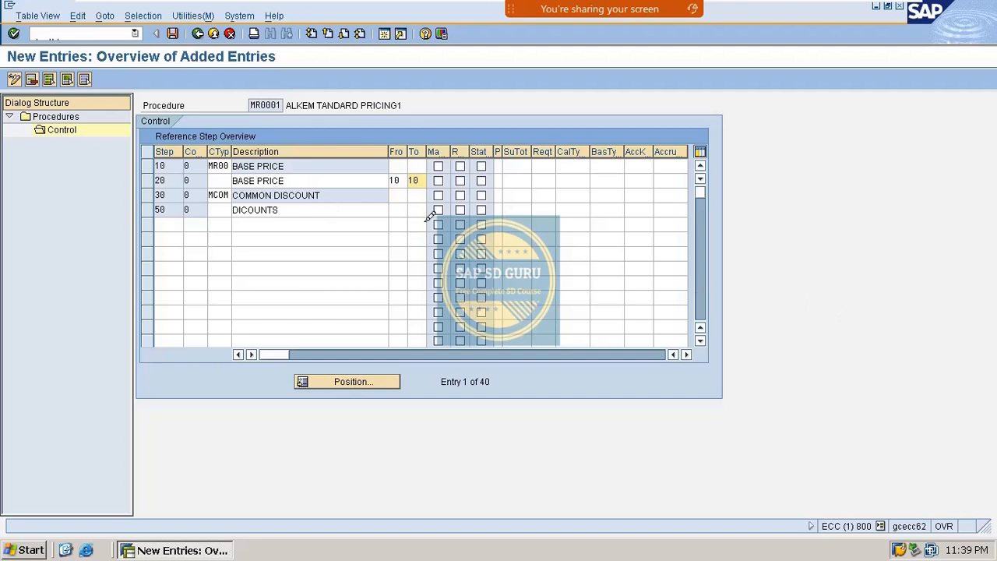
# Set the reference range of step 30 from 20 to 20 and of step 50 from 30 to 30
pyautogui.click(406, 194)
pyautogui.write('20')
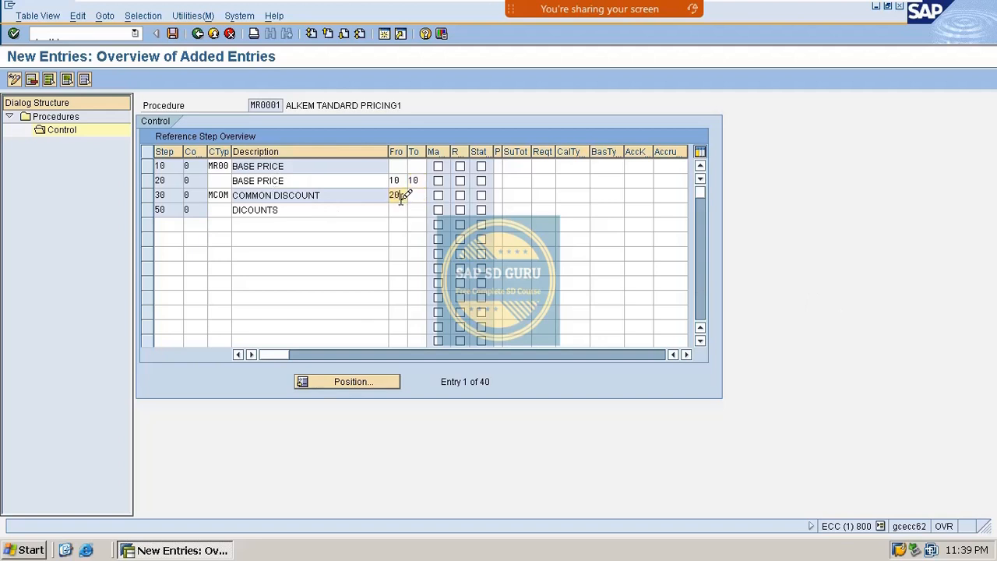
pyautogui.press('Tab')
pyautogui.write('20')
pyautogui.click(401, 210)
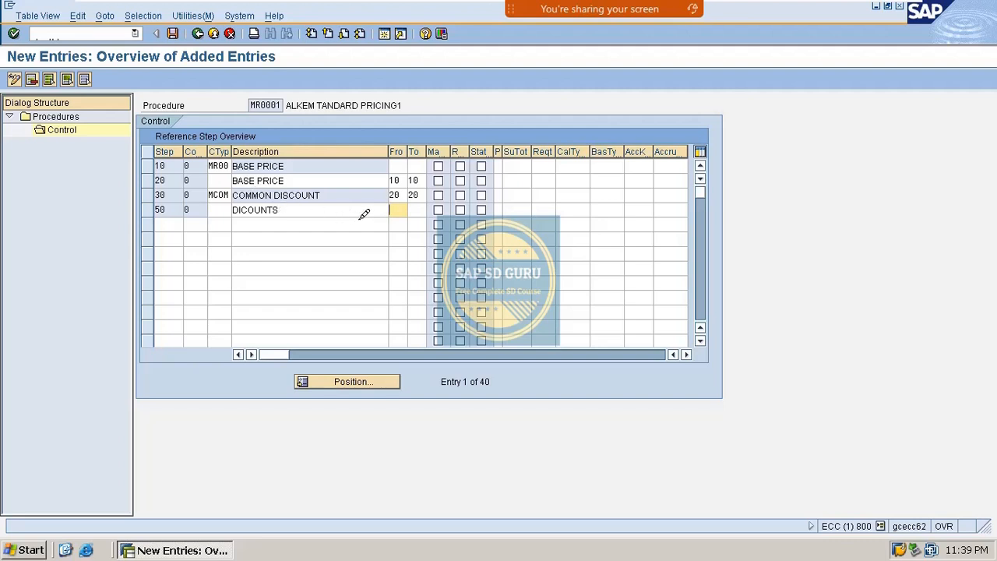
pyautogui.press('Tab')
pyautogui.write('30')
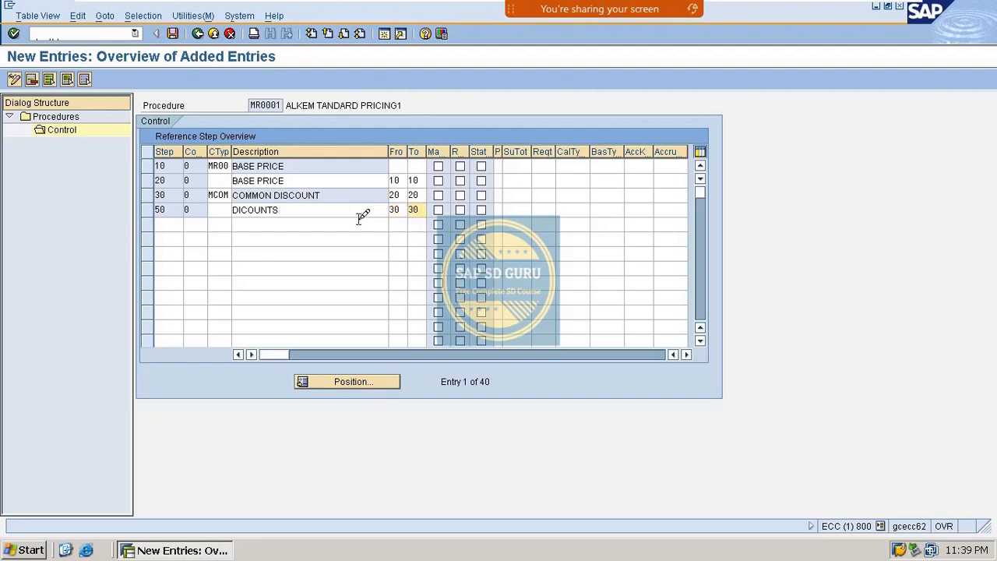
# Save the control steps of pricing procedure MR0001
pyautogui.click(397, 168)
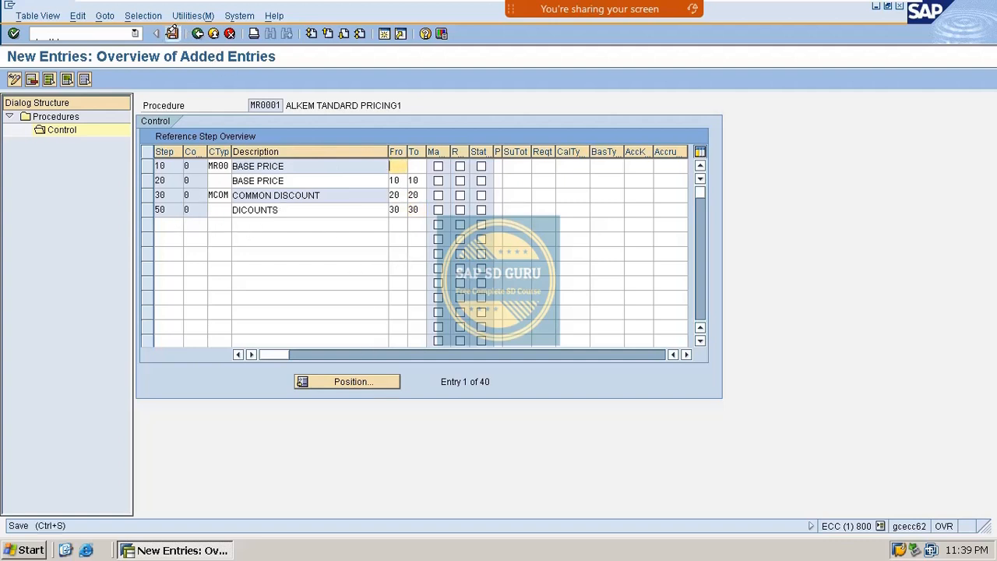
pyautogui.click(172, 34)
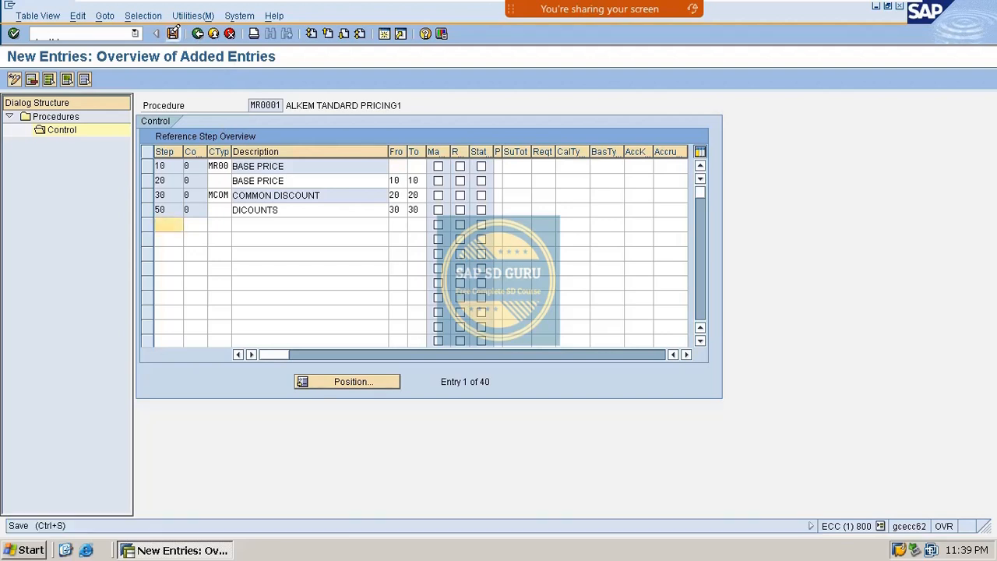
pyautogui.doubleClick(257, 104)
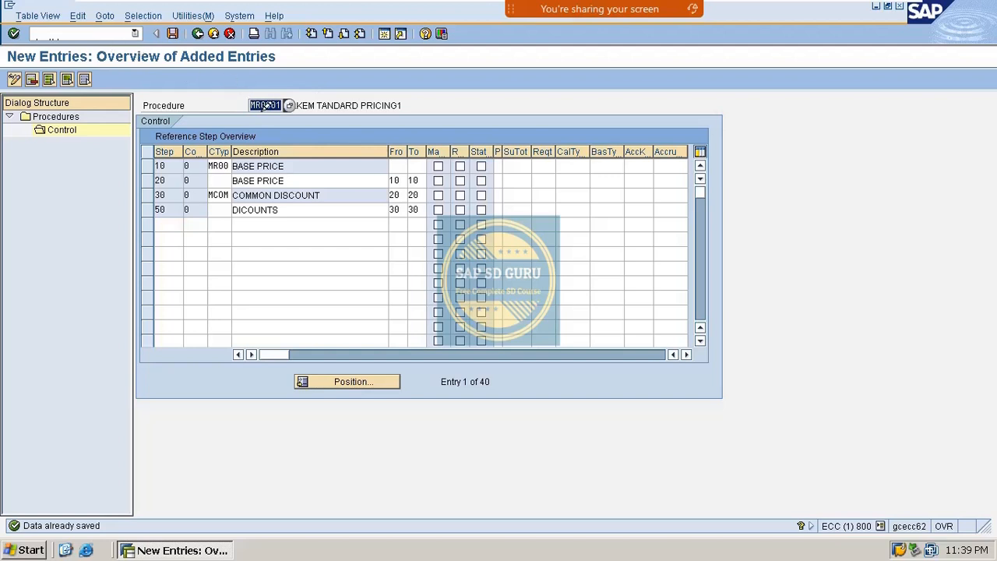
# Leave the procedure maintenance and open pricing procedure determination with transaction ovkk
pyautogui.click(113, 29)
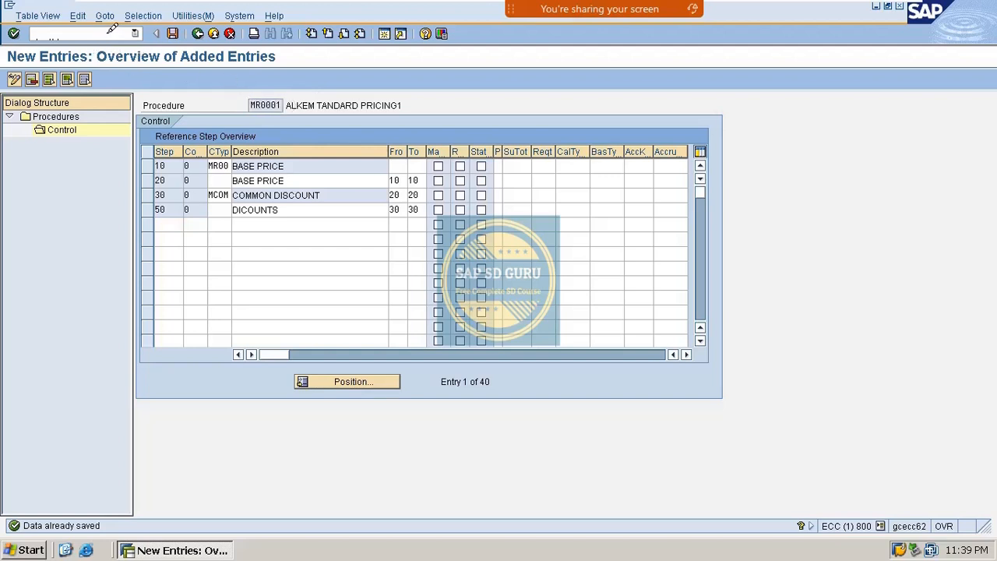
pyautogui.write('/n')
pyautogui.press('Return')
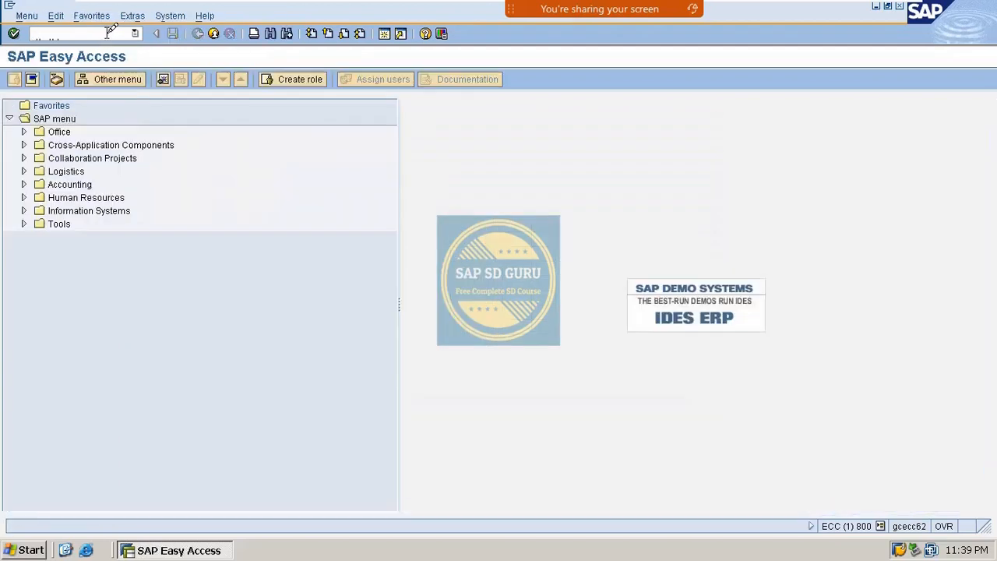
pyautogui.write('o')
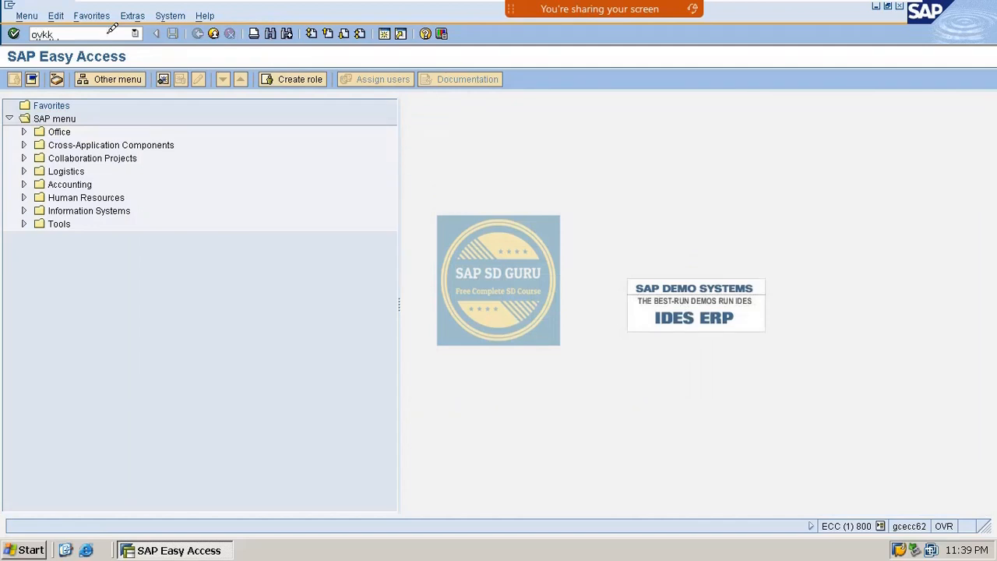
pyautogui.write('vkk')
pyautogui.press('Return')
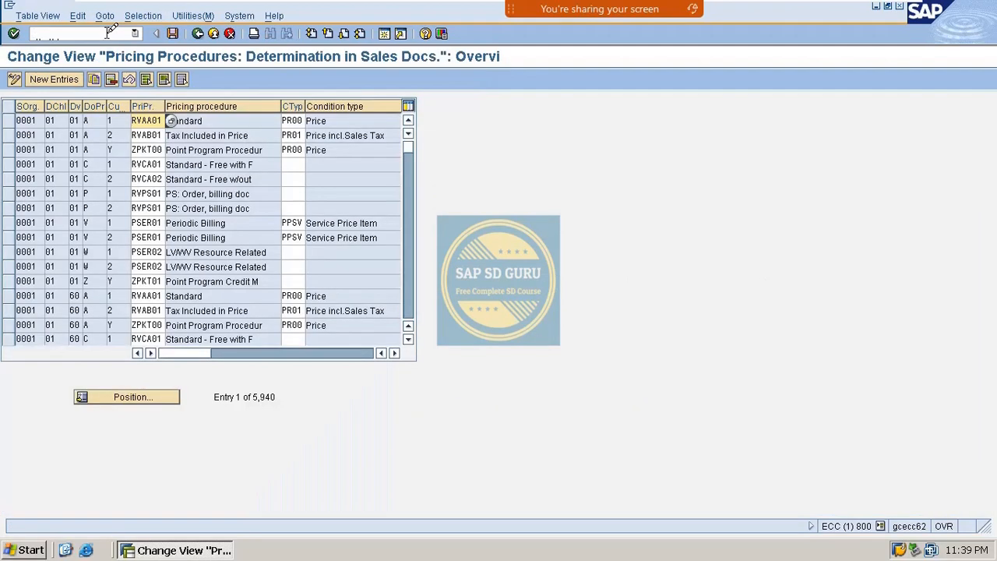
# Position the determination list at sales organization M100
pyautogui.click(137, 397)
pyautogui.write('R100')
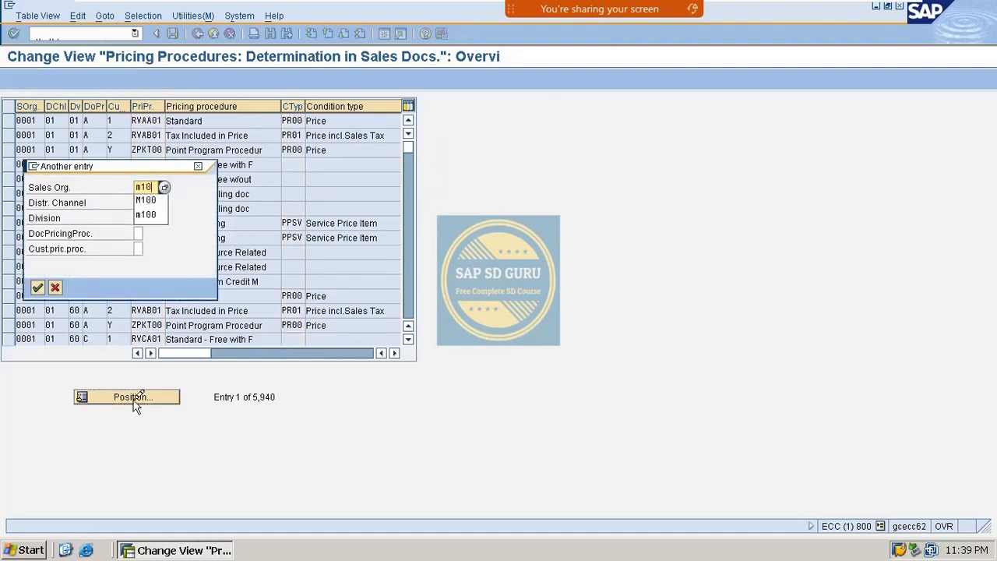
pyautogui.press('Return')
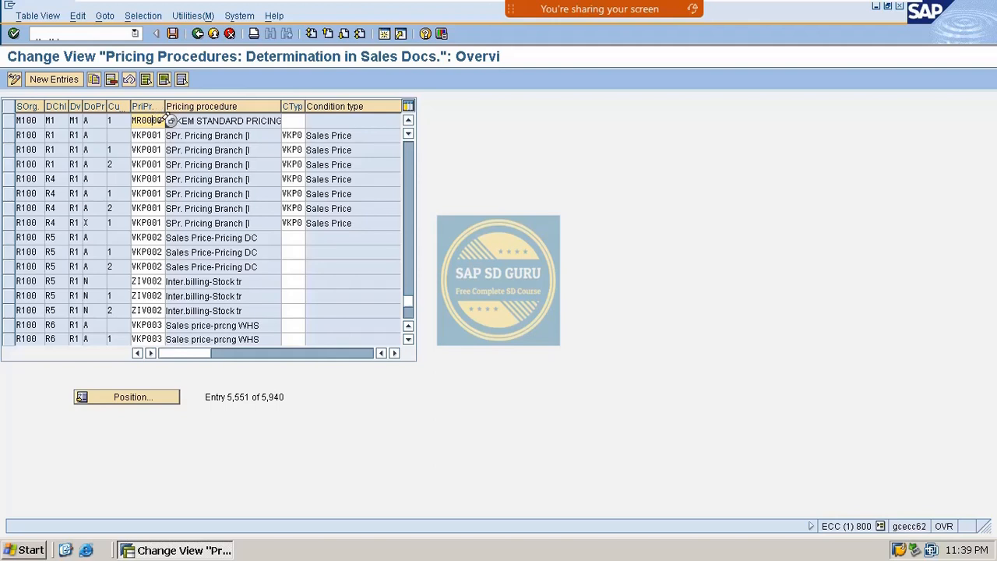
# Assign pricing procedure MR0001 to sales area M100 / M1 / M1 and save it to the proposed customizing request
pyautogui.write('1')
pyautogui.press('Return')
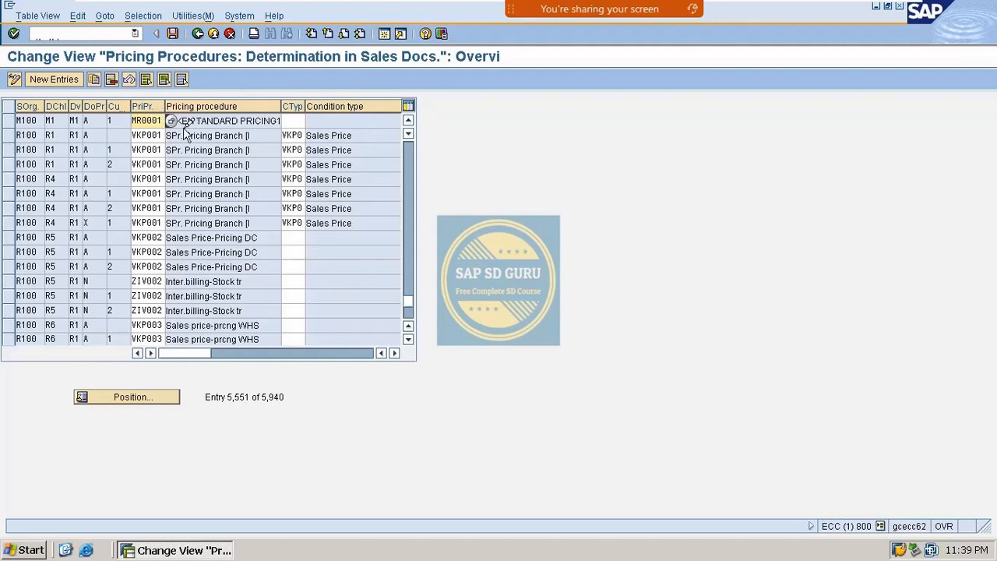
pyautogui.hotkey('ctrl', 's')
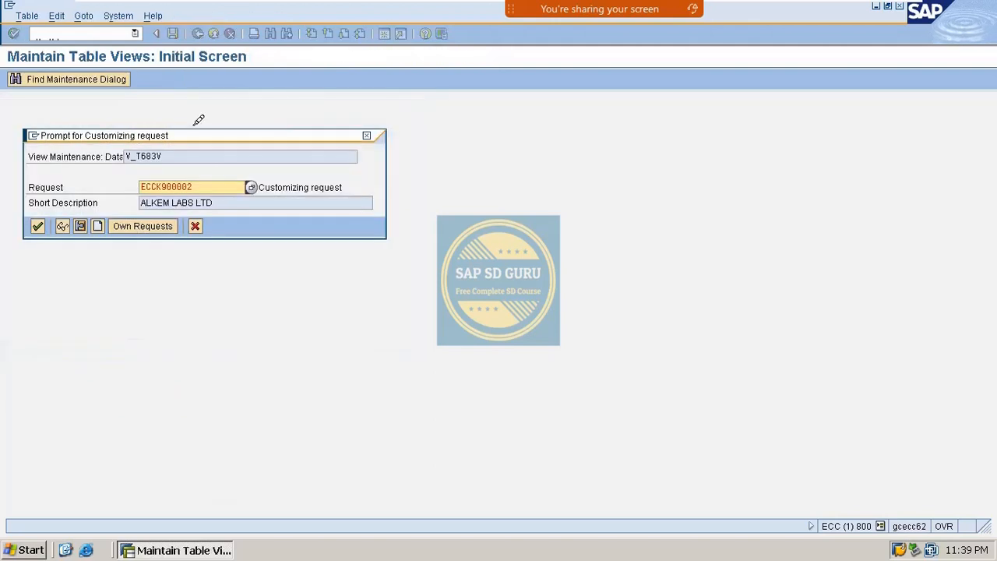
pyautogui.press('Return')
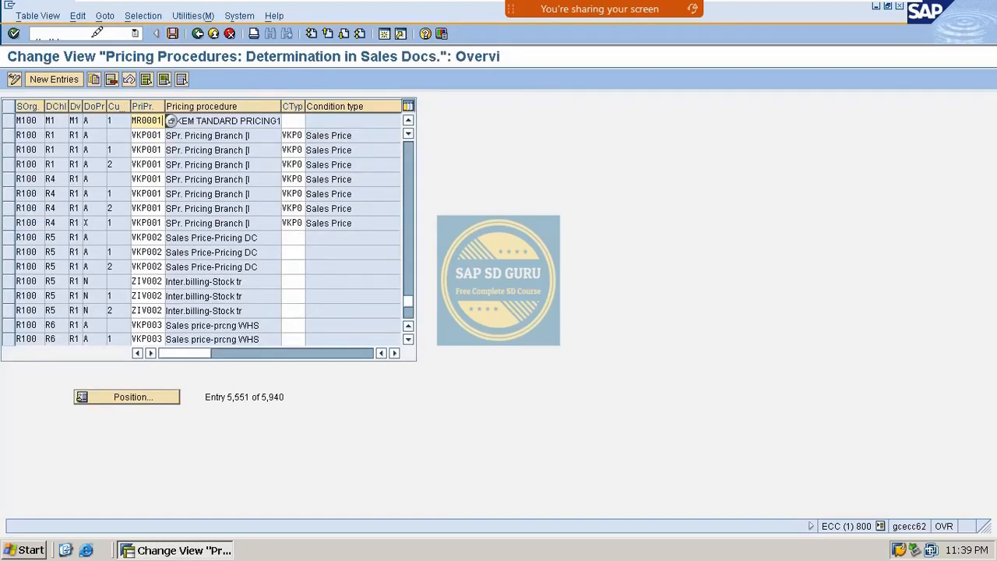
# Open sales order creation and start a standard order of type OR for sales area M100 / M1 / M1
pyautogui.click(96, 32)
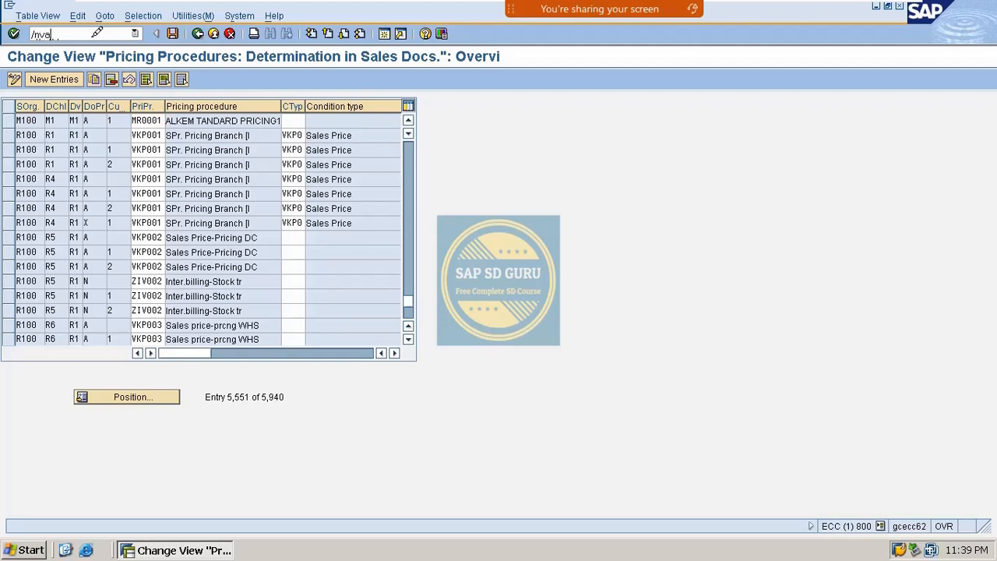
pyautogui.press('Return')
pyautogui.press('Return')
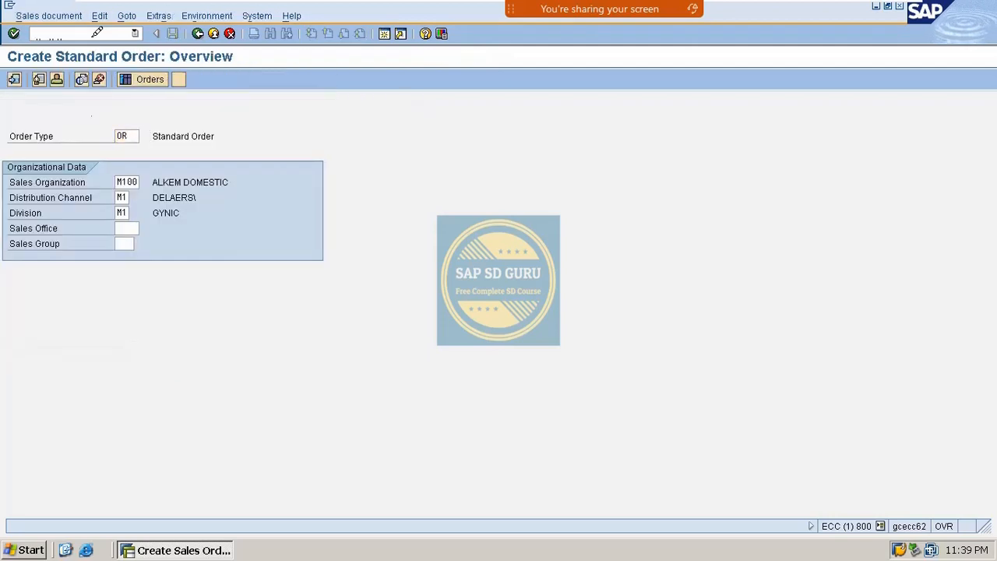
# Enter the customer number as the order's sold-to party, reusing the previously entered value
pyautogui.press('Down')
pyautogui.press('Down')
pyautogui.press('Return')
pyautogui.press('Return')
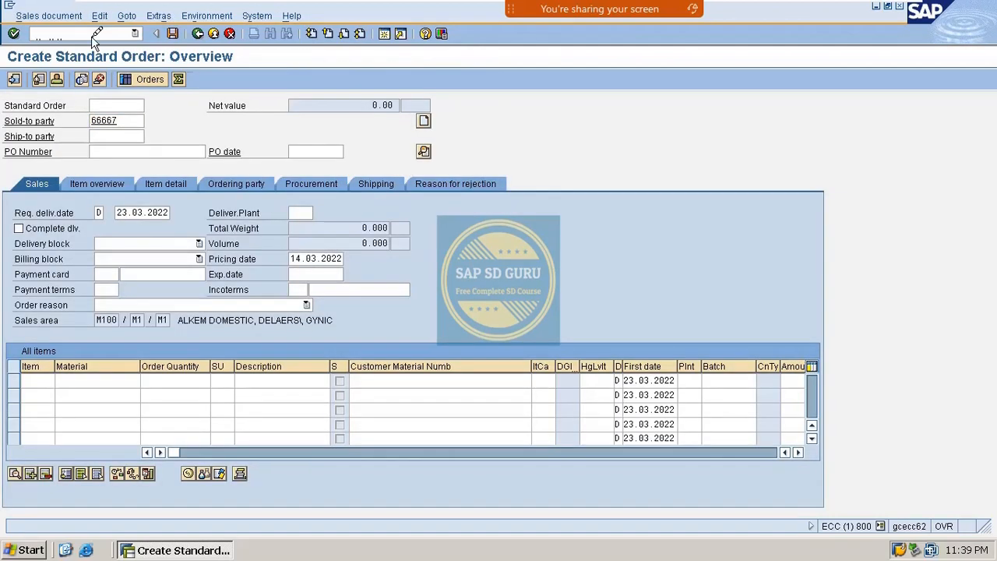
# Add an order item for material VAXINE-200 with an order quantity of 1
pyautogui.press('Down')
pyautogui.press('Return')
pyautogui.press('Tab')
pyautogui.write('1')
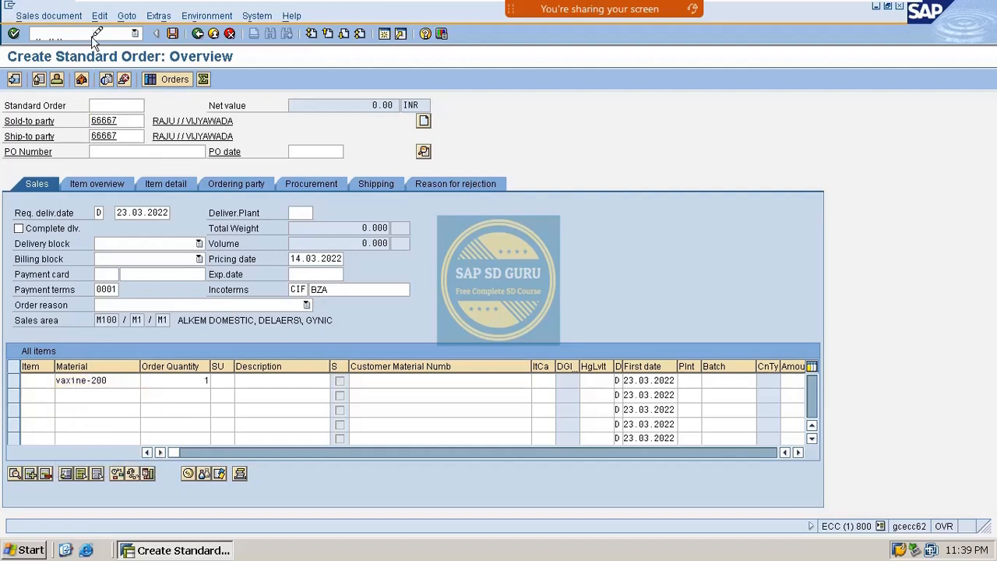
pyautogui.press('Return')
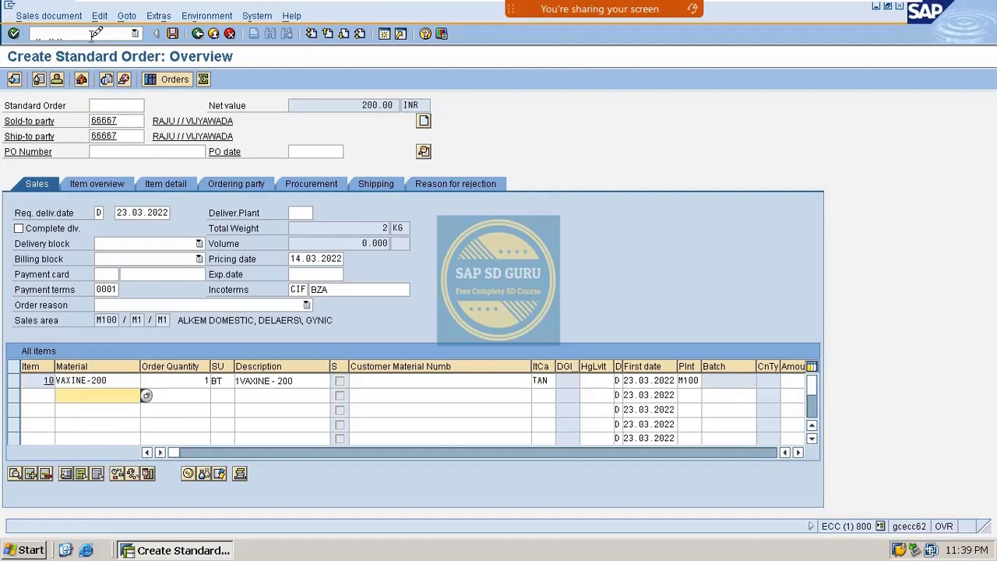
# Open the pricing conditions of the VAXINE-200 order item and display its pricing analysis
pyautogui.doubleClick(102, 380)
pyautogui.click(295, 153)
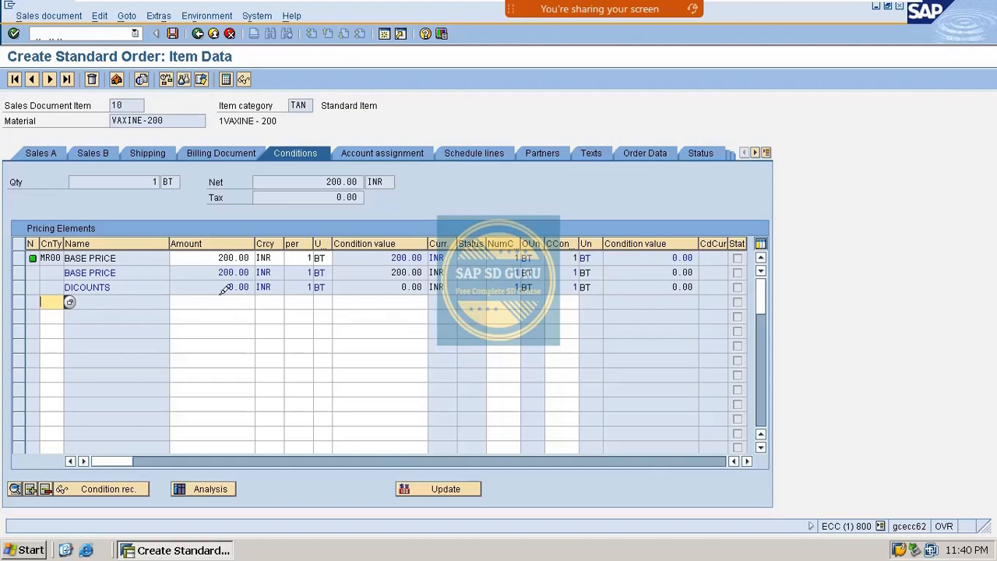
pyautogui.click(226, 483)
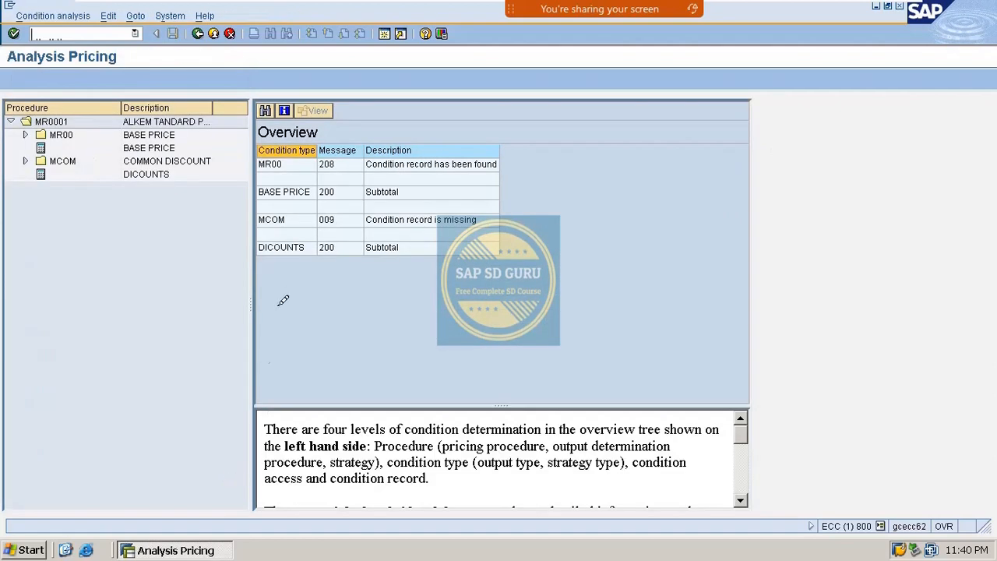
# Examine the access details of condition type MCOM in the pricing analysis, then return to the order overview
pyautogui.doubleClick(57, 160)
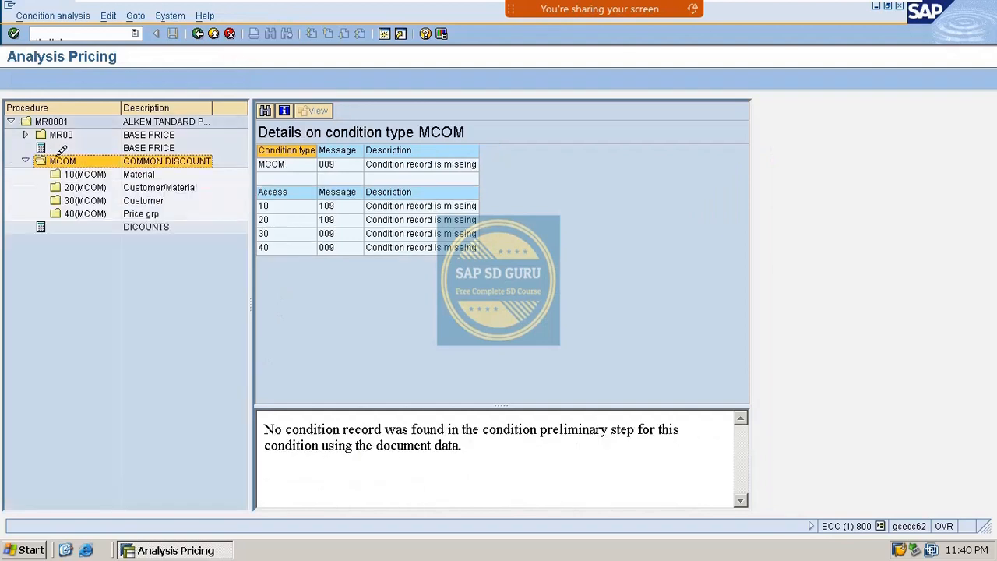
pyautogui.click(360, 206)
pyautogui.click(345, 217)
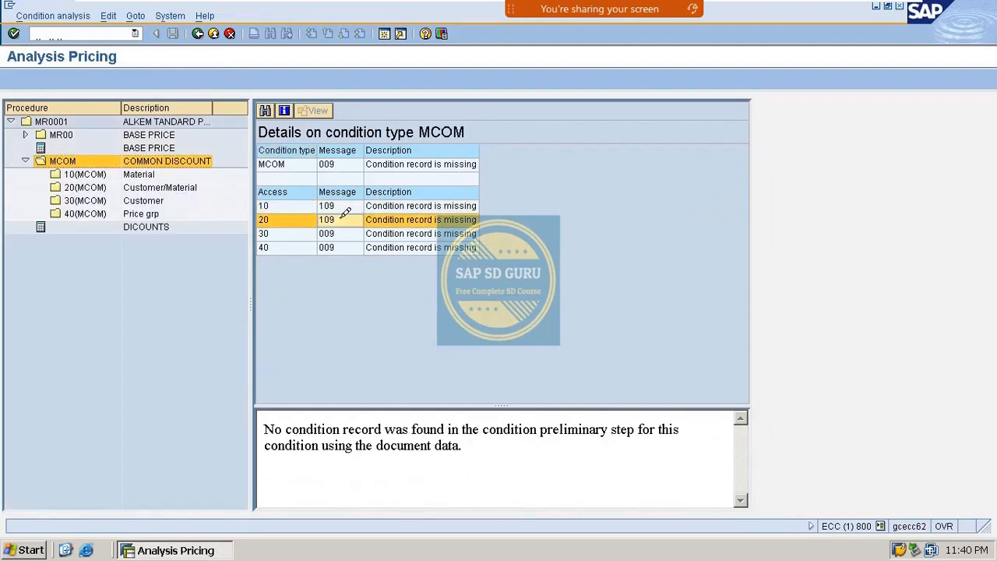
pyautogui.click(335, 233)
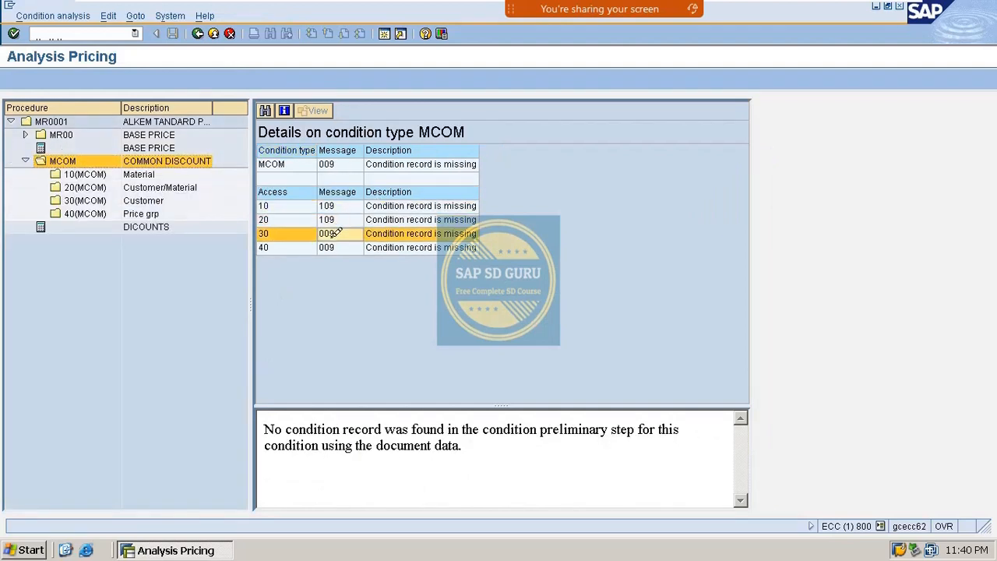
pyautogui.click(195, 33)
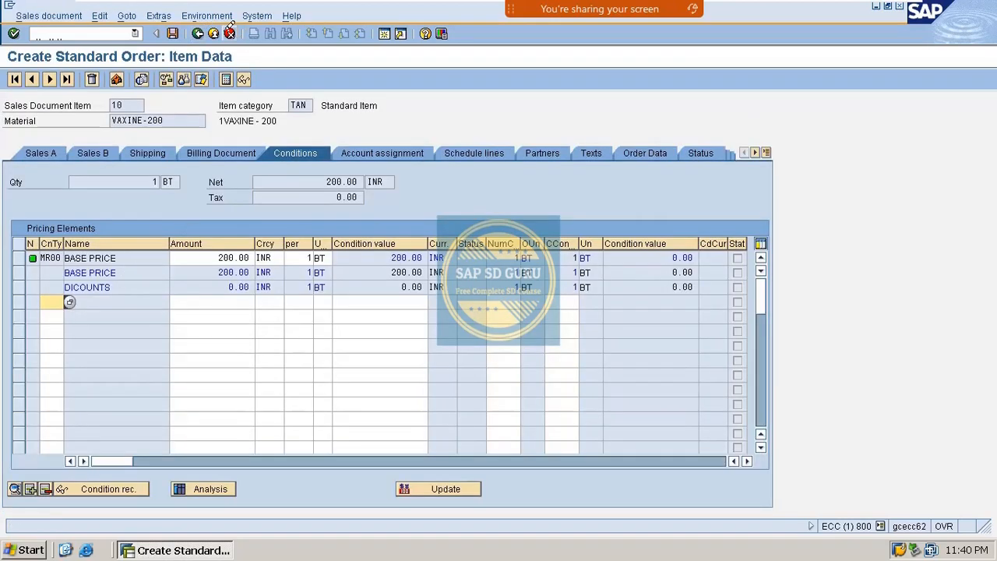
pyautogui.click(197, 33)
# Open transaction VK11 and start condition records for type MCOM with the Material key combination
pyautogui.click(102, 33)
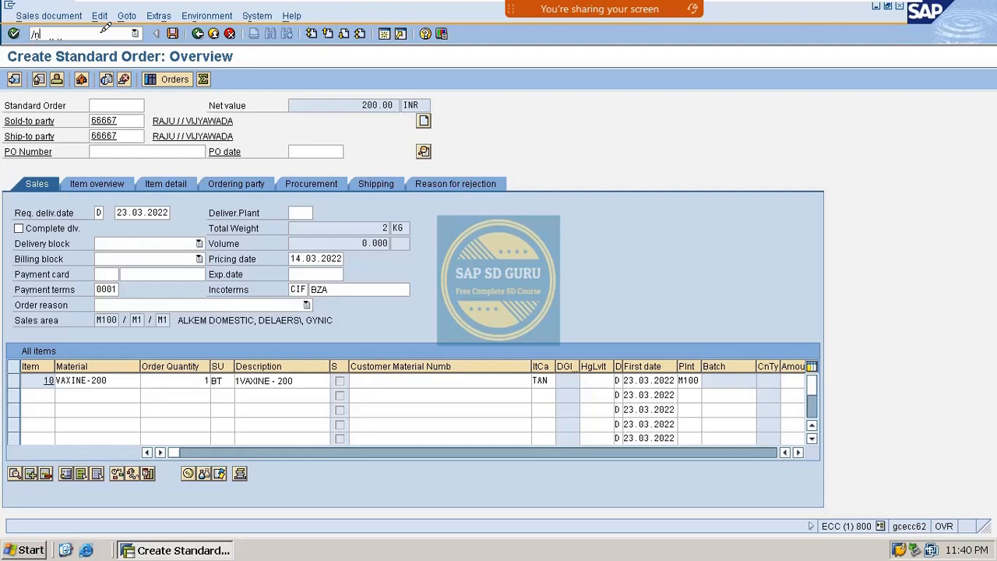
pyautogui.write('/nvk11')
pyautogui.press('Return')
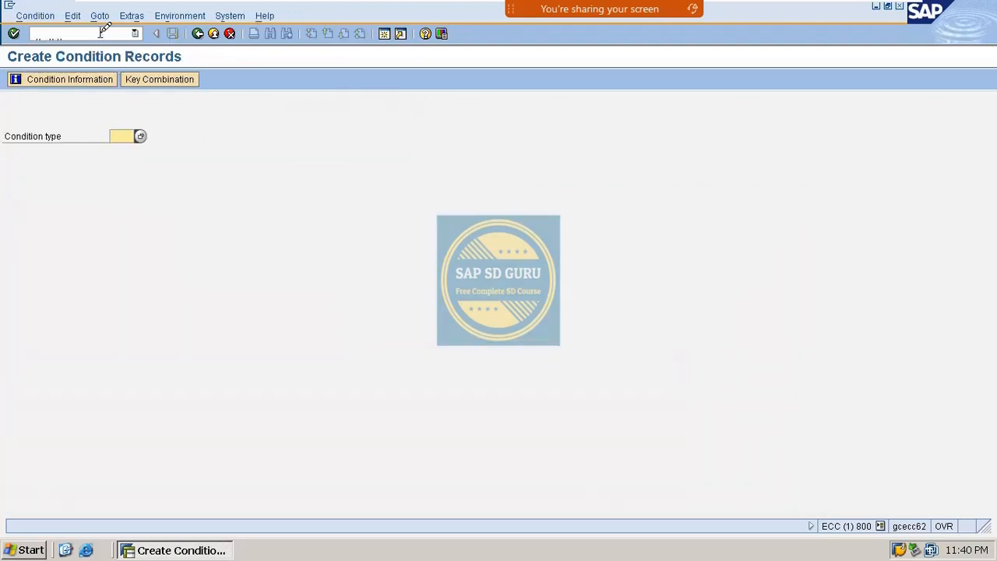
pyautogui.write('mcom')
pyautogui.press('Return')
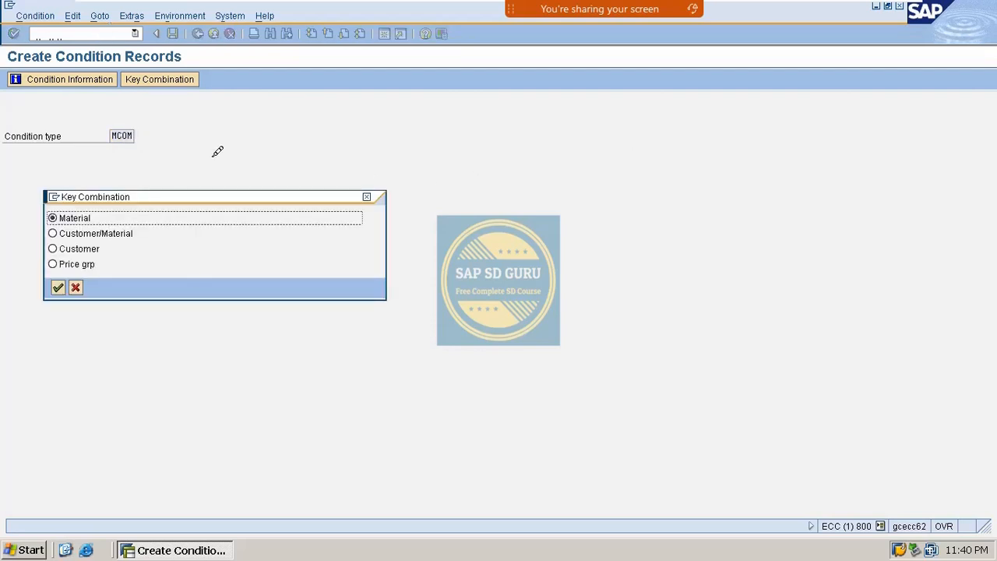
pyautogui.press('Return')
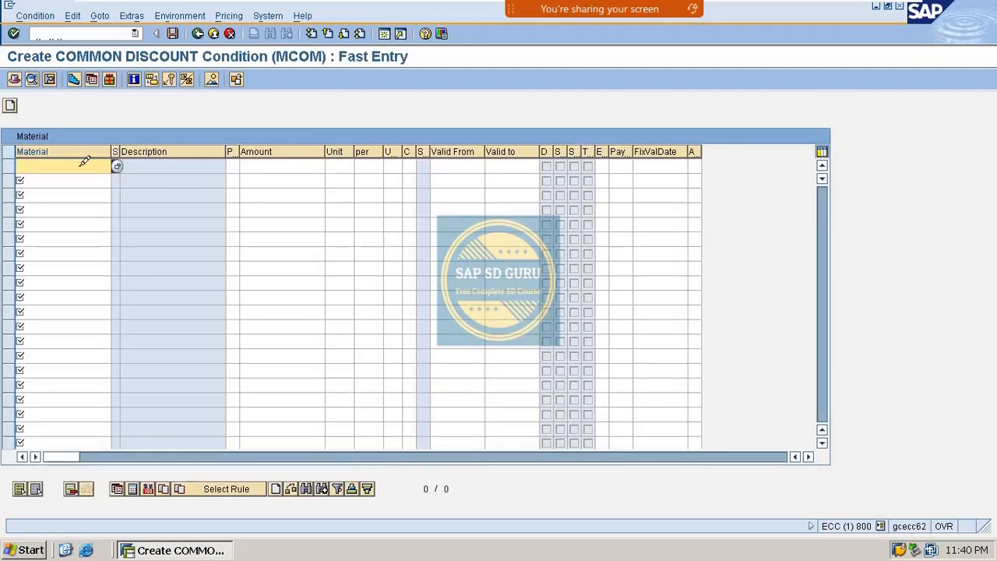
# Create and save an MCOM discount record for material VAXINE-200 with an amount of 10 INR
pyautogui.write('v')
pyautogui.press('Down')
pyautogui.press('Return')
pyautogui.press('Tab')
pyautogui.press('Tab')
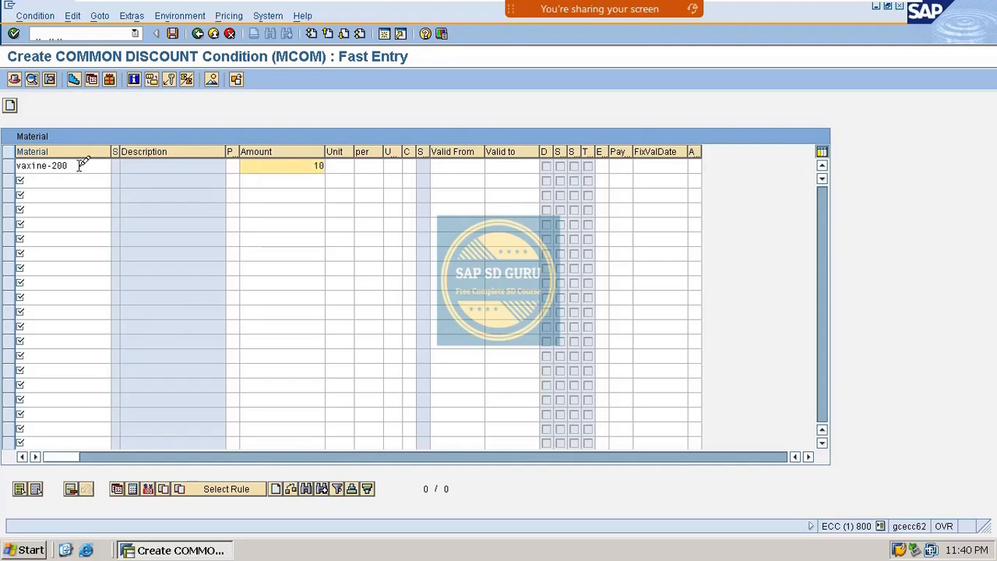
pyautogui.write('10')
pyautogui.press('Return')
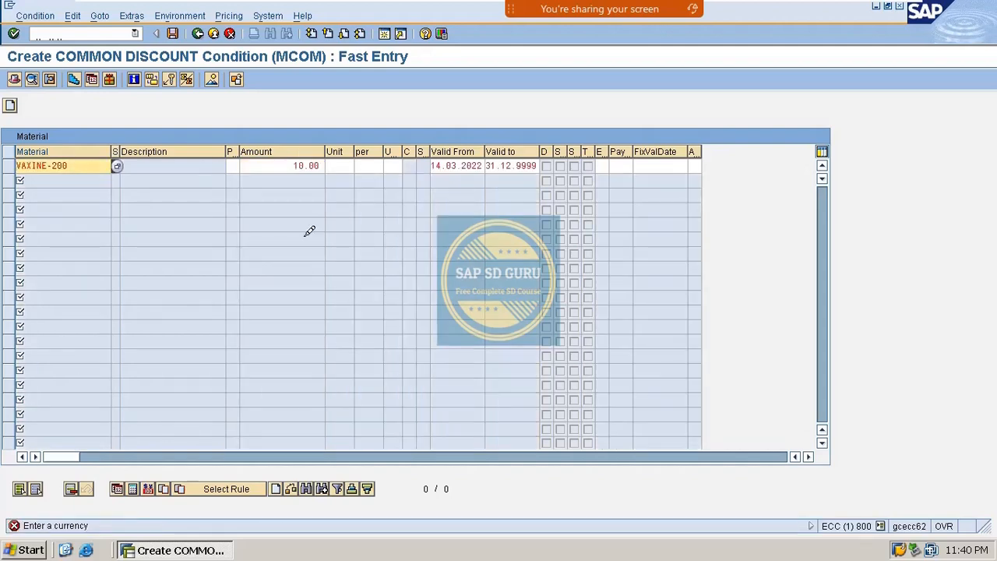
pyautogui.click(349, 166)
pyautogui.write('INR')
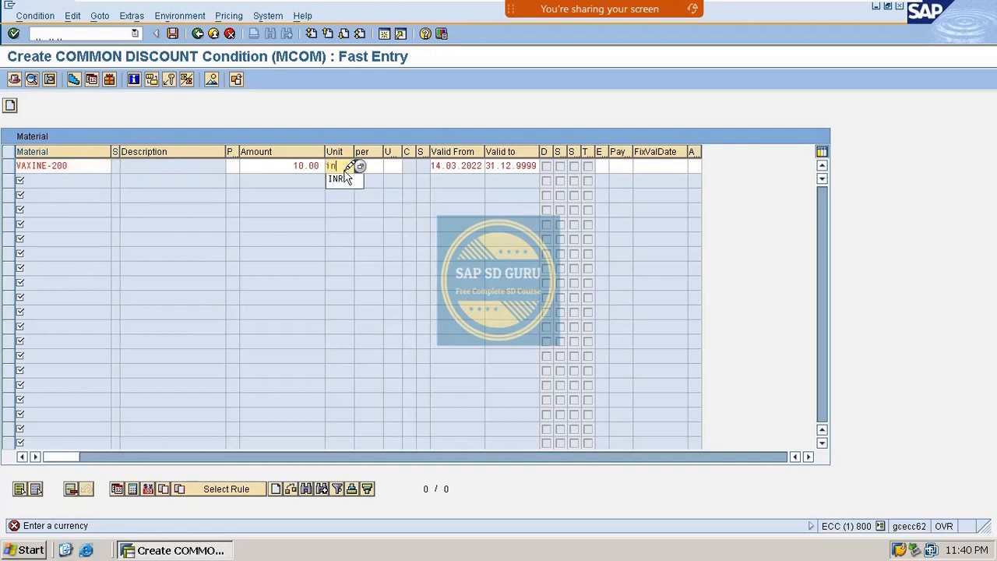
pyautogui.press('Return')
pyautogui.hotkey('ctrl', 's')
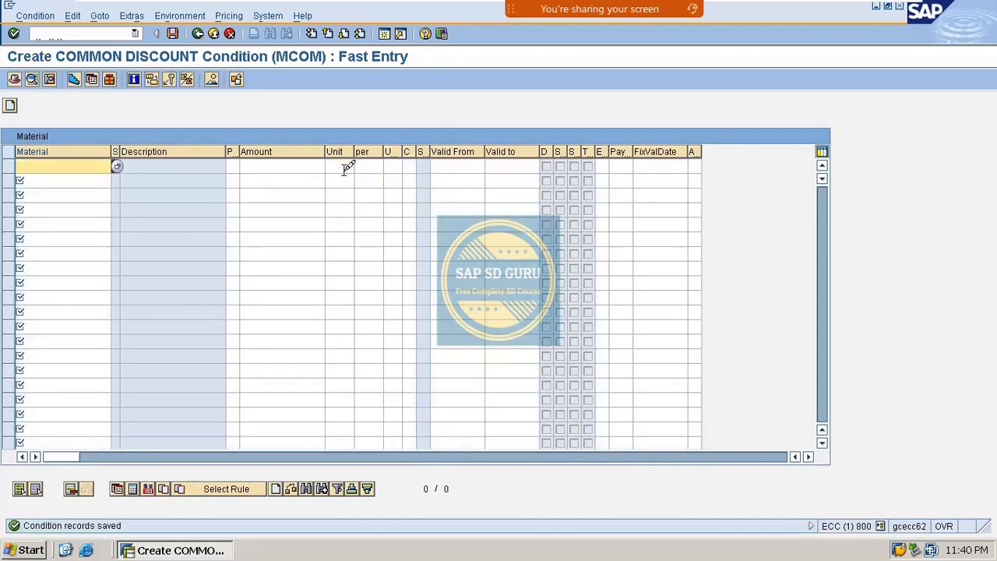
# Return to the condition type entry and start MCOM records with the Customer/Material key combination
pyautogui.click(198, 33)
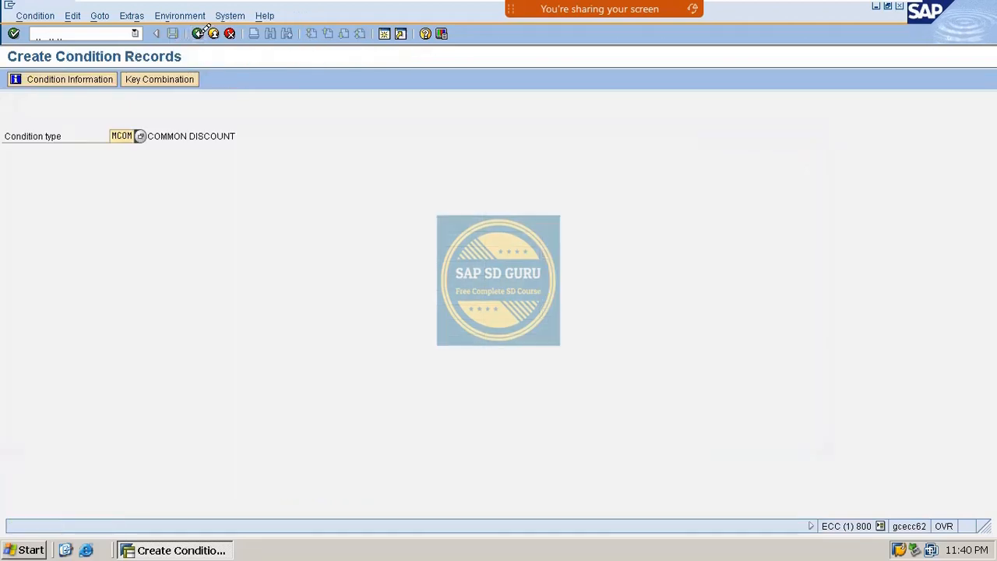
pyautogui.click(155, 80)
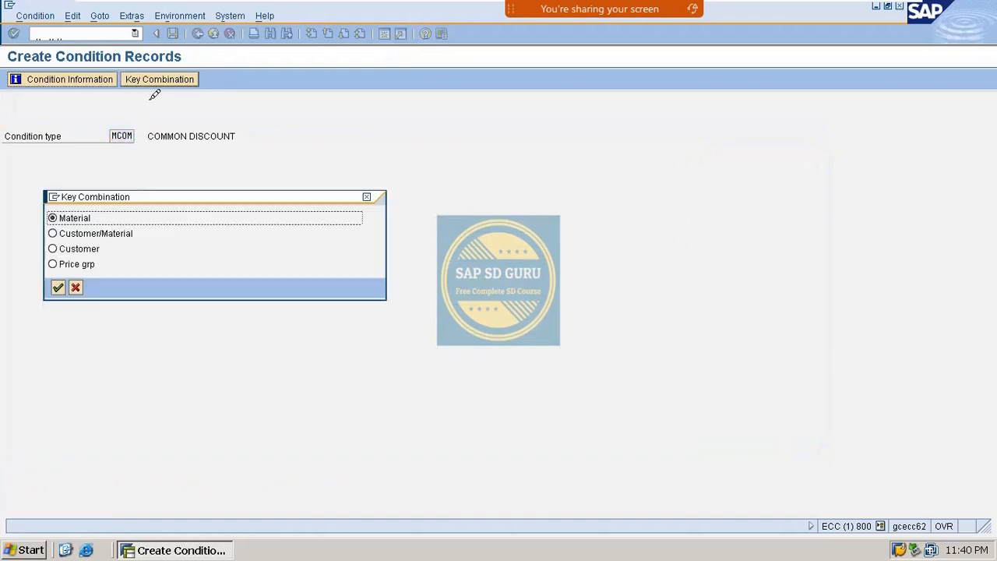
pyautogui.click(115, 229)
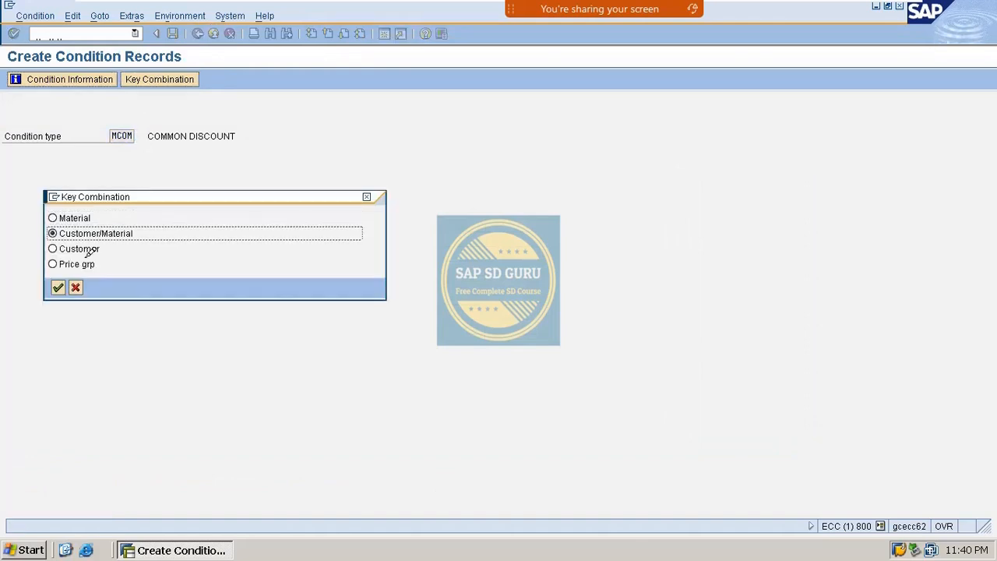
pyautogui.click(58, 287)
pyautogui.click(83, 178)
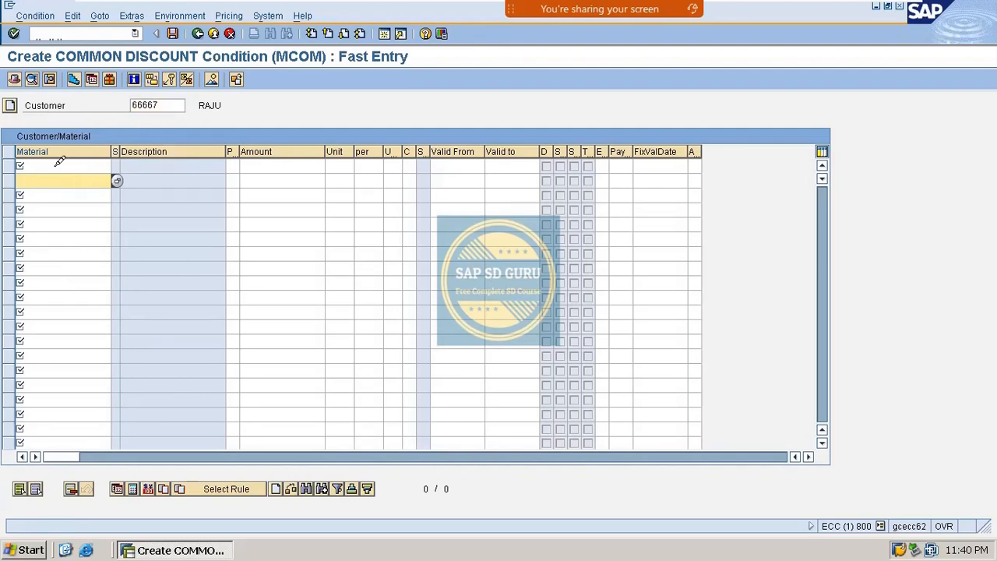
# Create and save a discount record for the prefilled customer and material VAXINE-150 with an amount of 15 INR
pyautogui.click(59, 162)
pyautogui.press('Down')
pyautogui.press('Down')
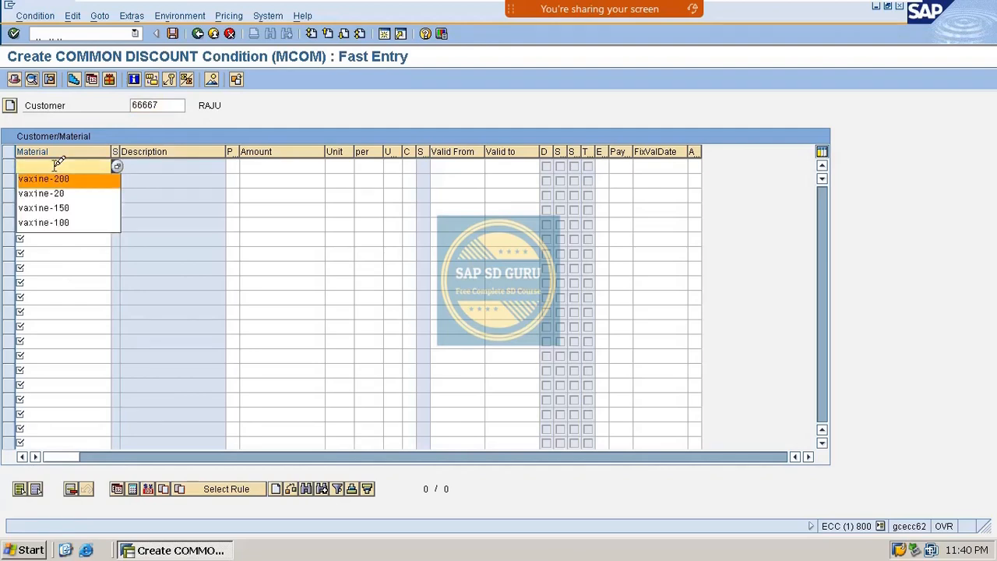
pyautogui.press('Down')
pyautogui.press('Down')
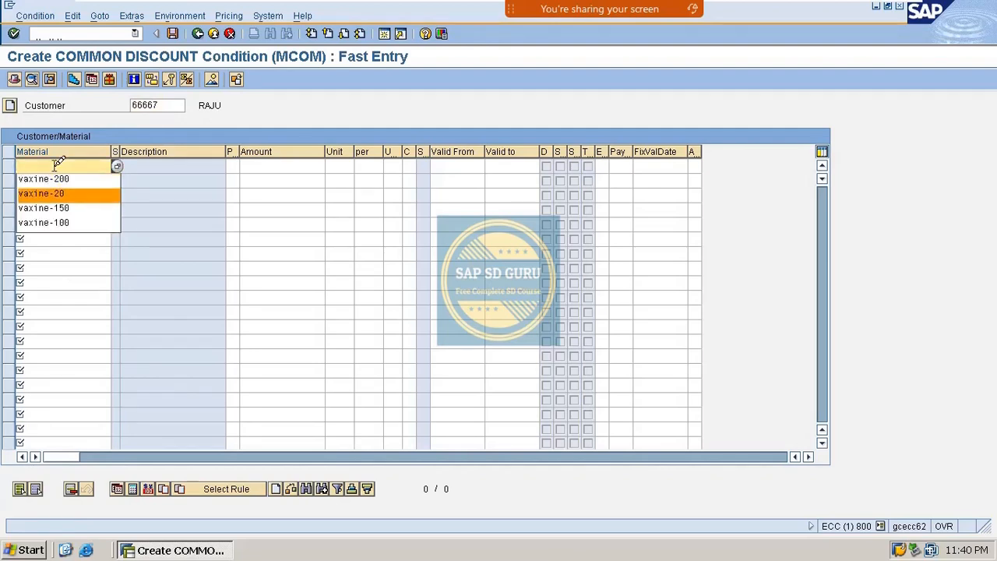
pyautogui.press('Return')
pyautogui.press('Tab')
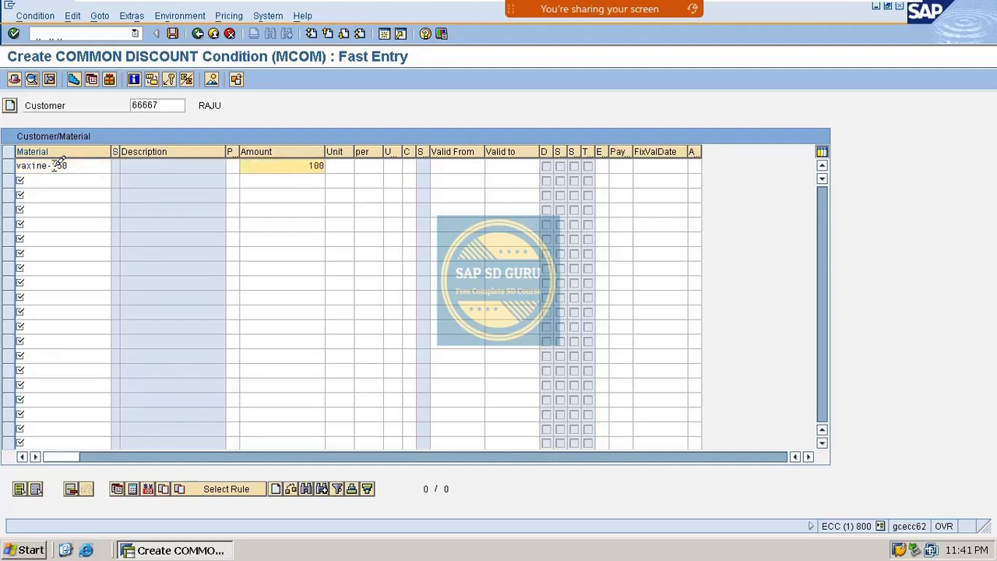
pyautogui.press('BackSpace')
pyautogui.write('5')
pyautogui.press('Return')
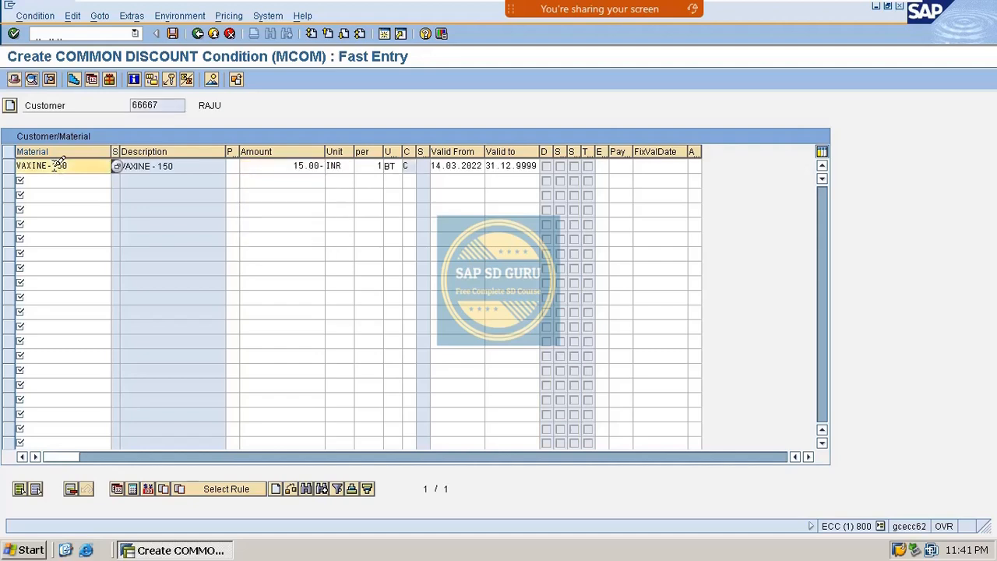
pyautogui.hotkey('ctrl', 's')
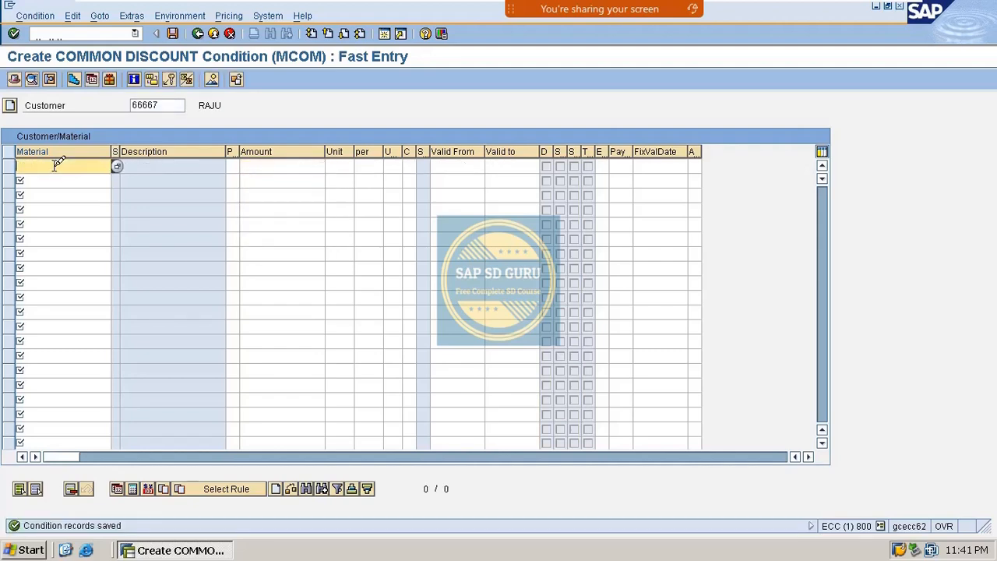
# Go back and start MCOM condition records with the Customer key combination
pyautogui.click(205, 33)
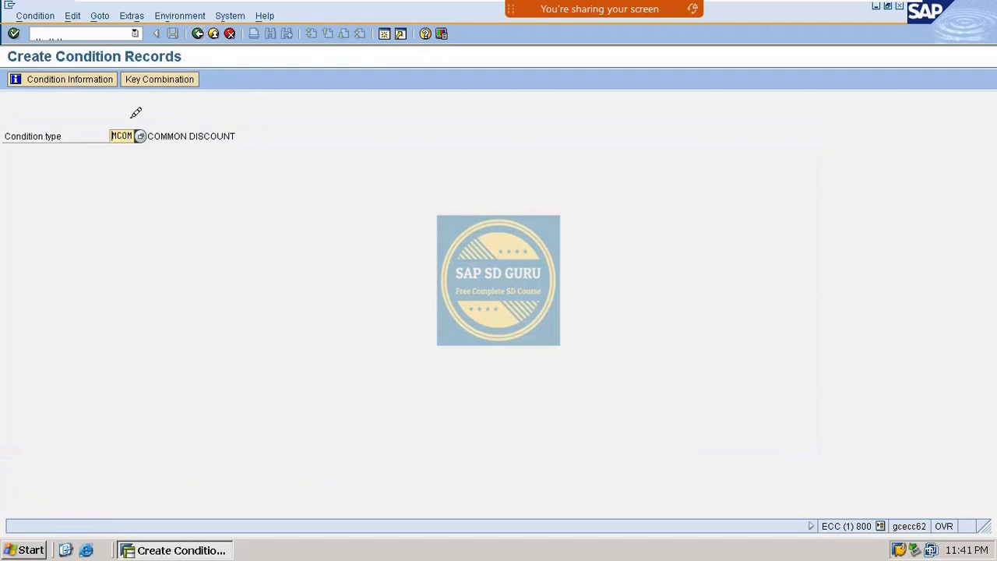
pyautogui.click(151, 79)
pyautogui.click(77, 246)
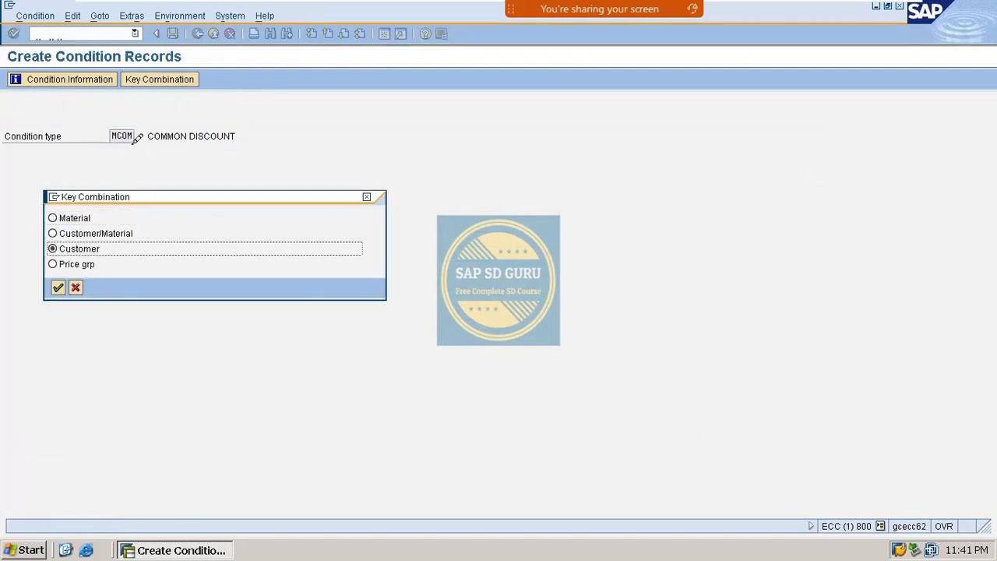
pyautogui.press('Return')
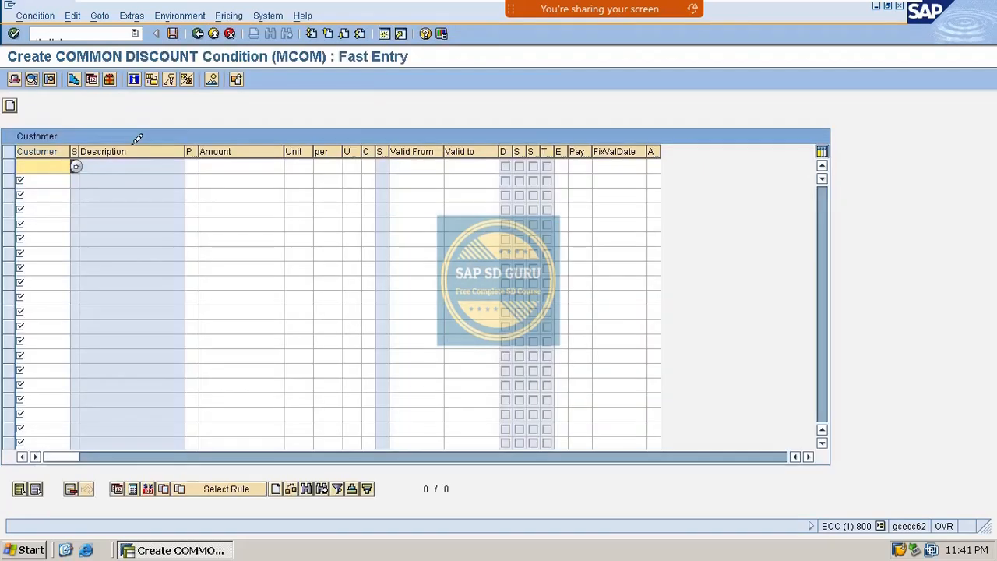
# Enter a discount record for the previously used customer number with an amount of 20
pyautogui.press('Down')
pyautogui.press('Return')
pyautogui.press('Tab')
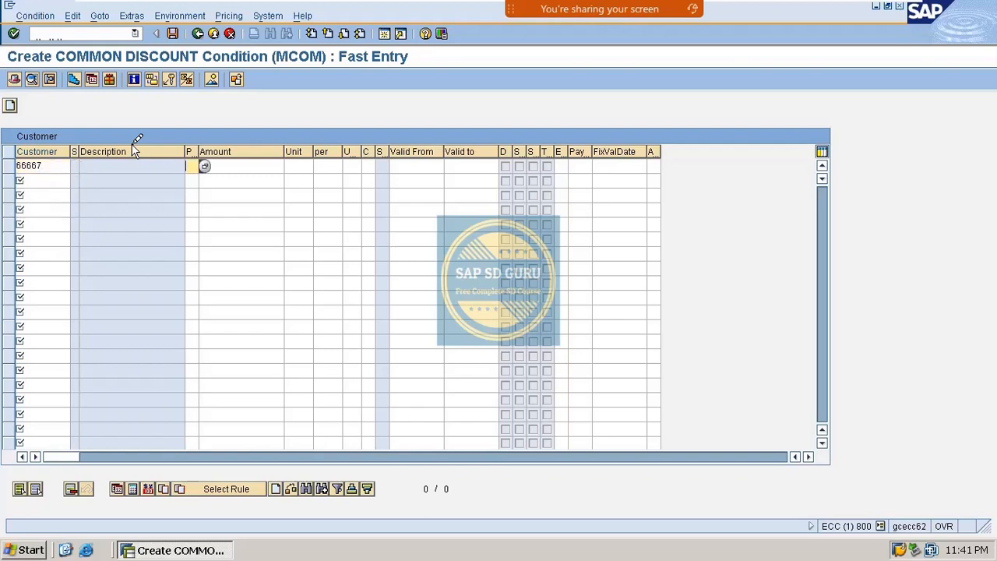
pyautogui.press('Tab')
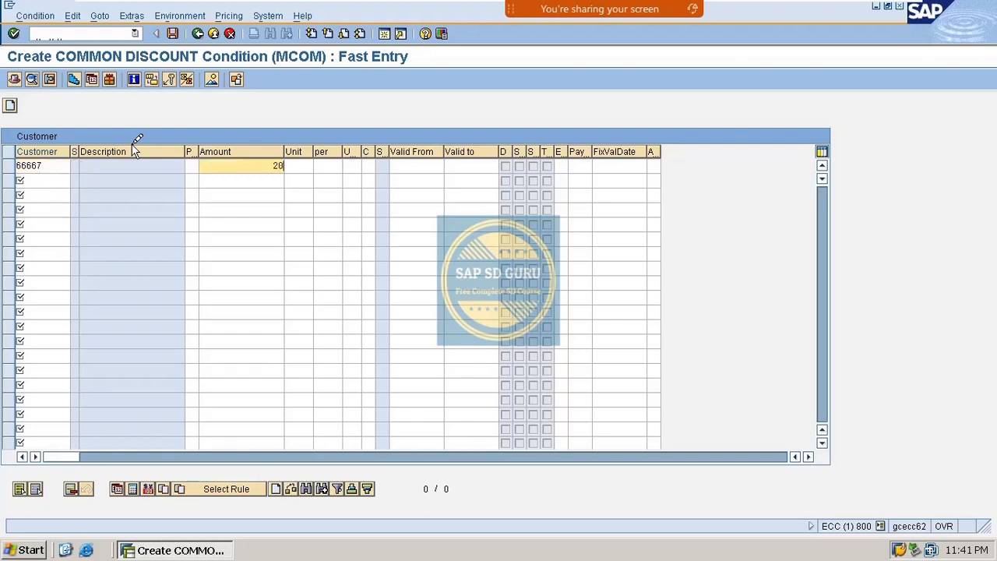
pyautogui.write('20')
pyautogui.press('Return')
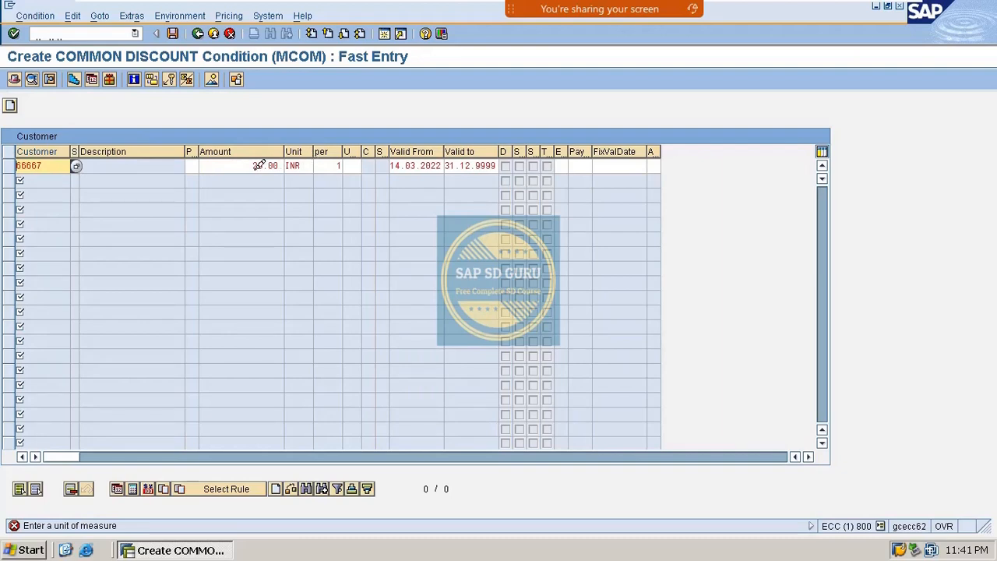
# Set the customer discount record's unit of measure to BT and save the record
pyautogui.click(352, 166)
pyautogui.click(367, 166)
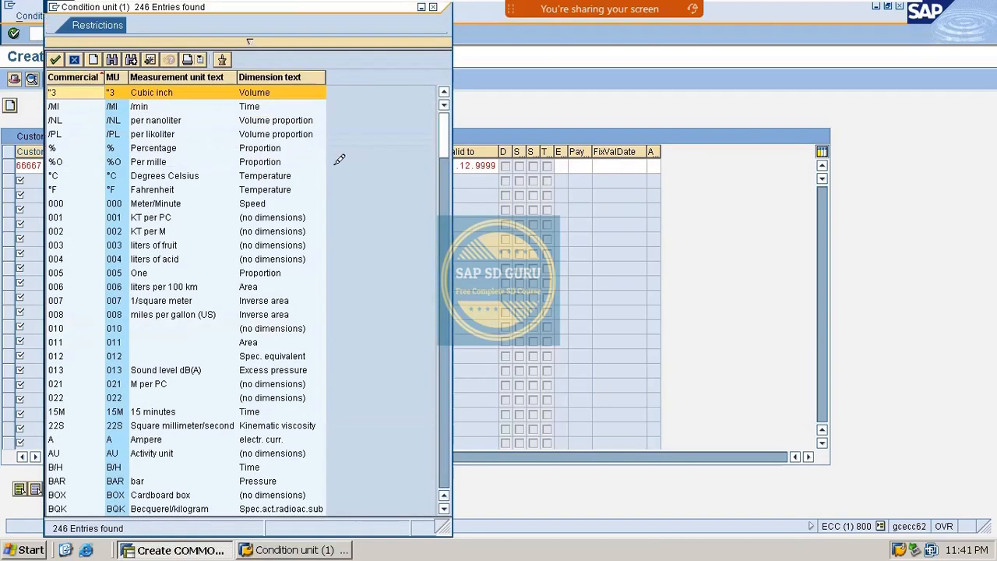
pyautogui.click(433, 7)
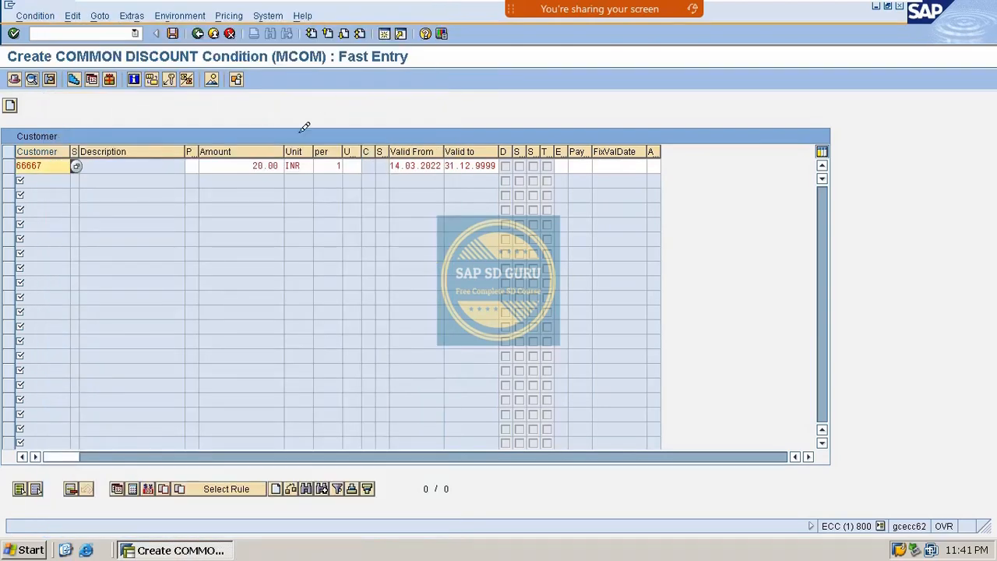
pyautogui.click(246, 163)
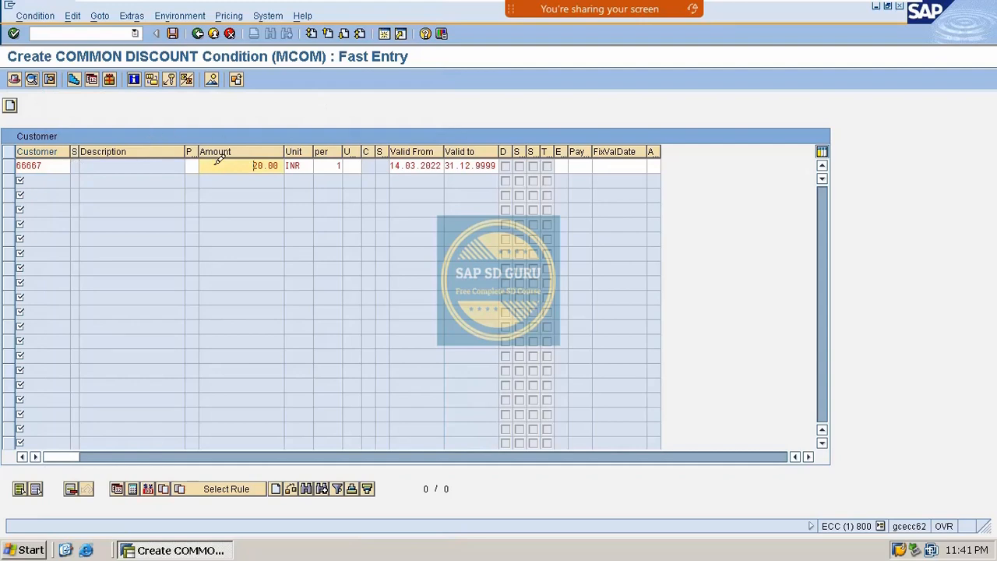
pyautogui.click(347, 166)
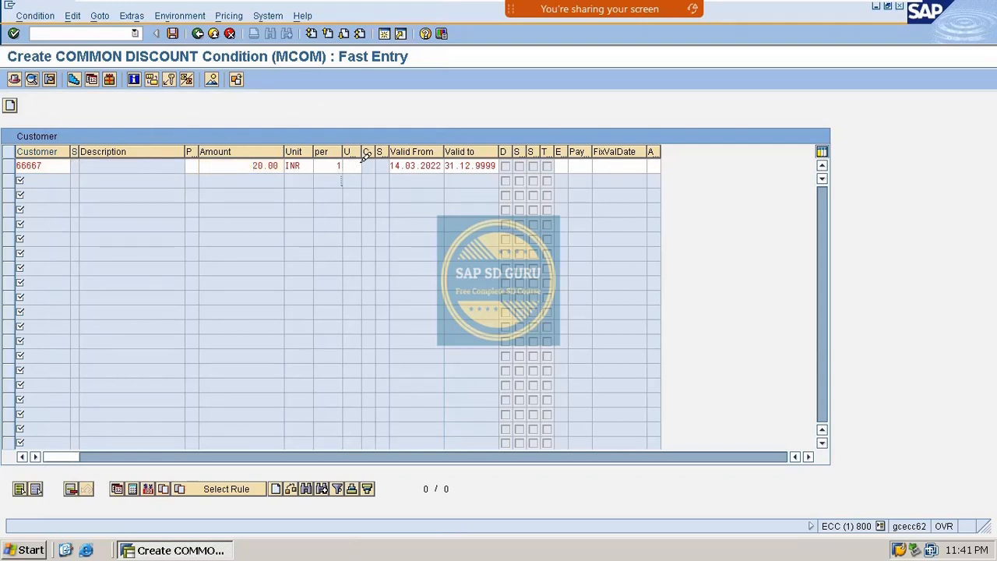
pyautogui.press('Return')
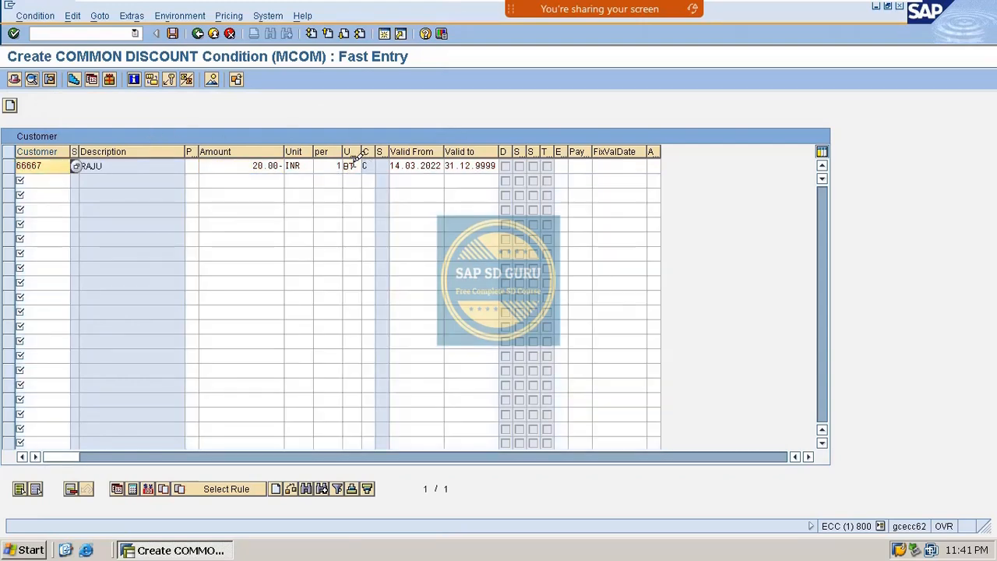
pyautogui.hotkey('ctrl', 's')
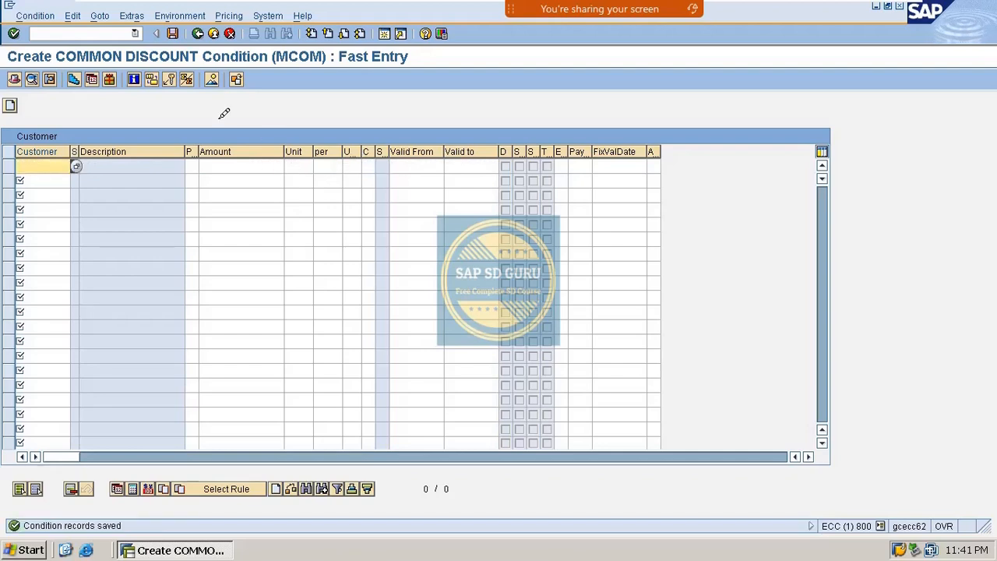
# Restart transaction VK11 and open record entry for condition type MCOM with the Price grp key combination
pyautogui.click(214, 33)
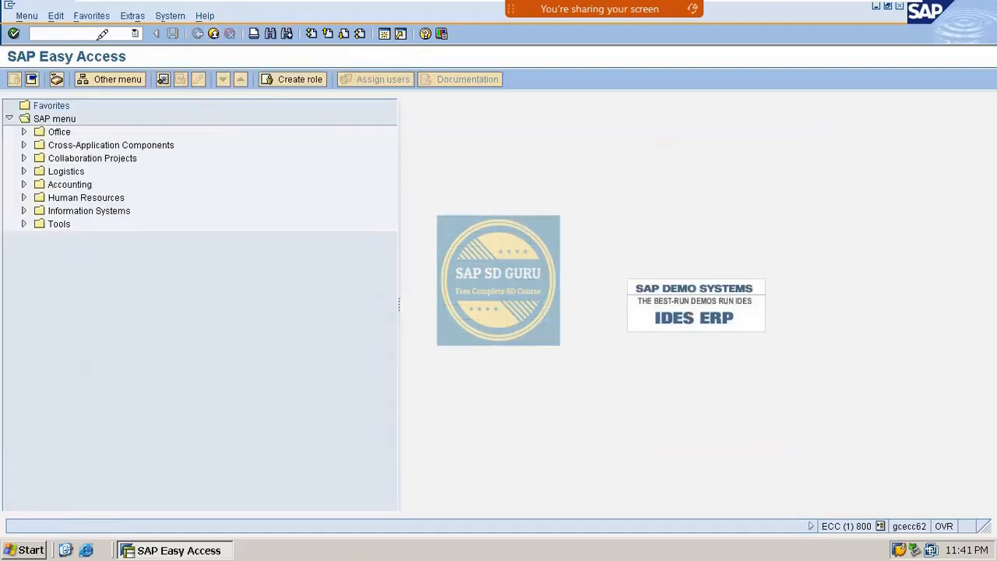
pyautogui.write('vk11')
pyautogui.press('Return')
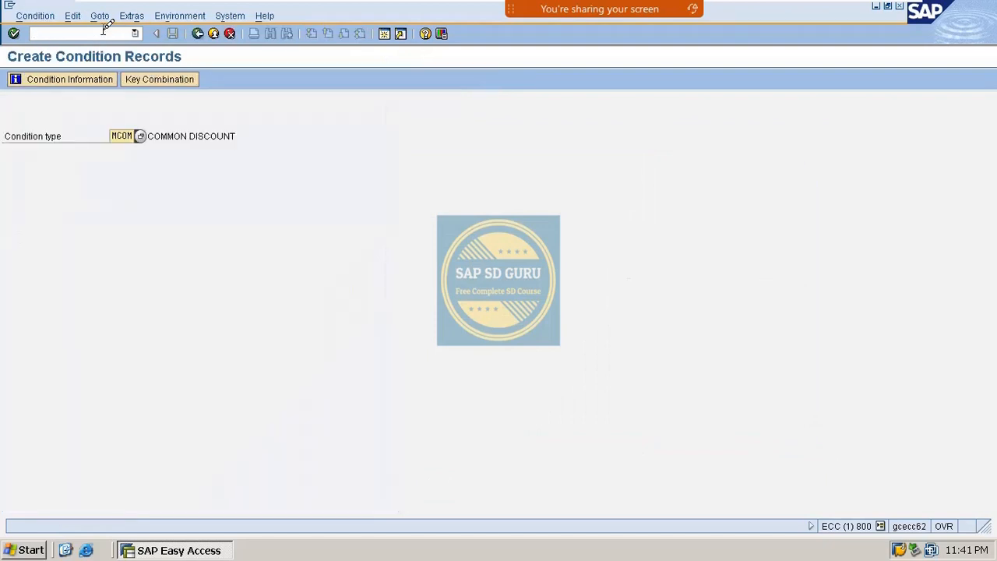
pyautogui.click(160, 79)
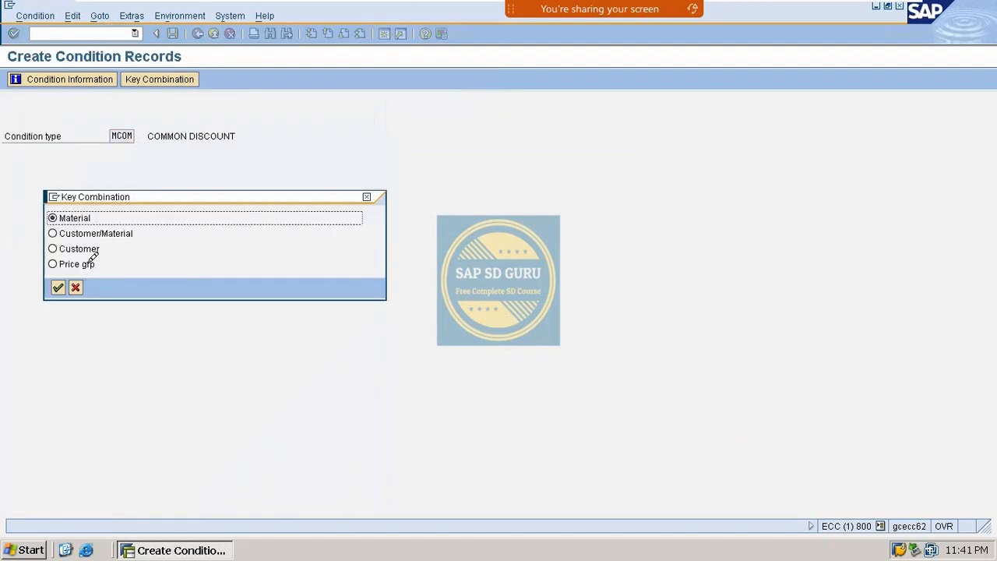
pyautogui.click(93, 265)
pyautogui.press('Return')
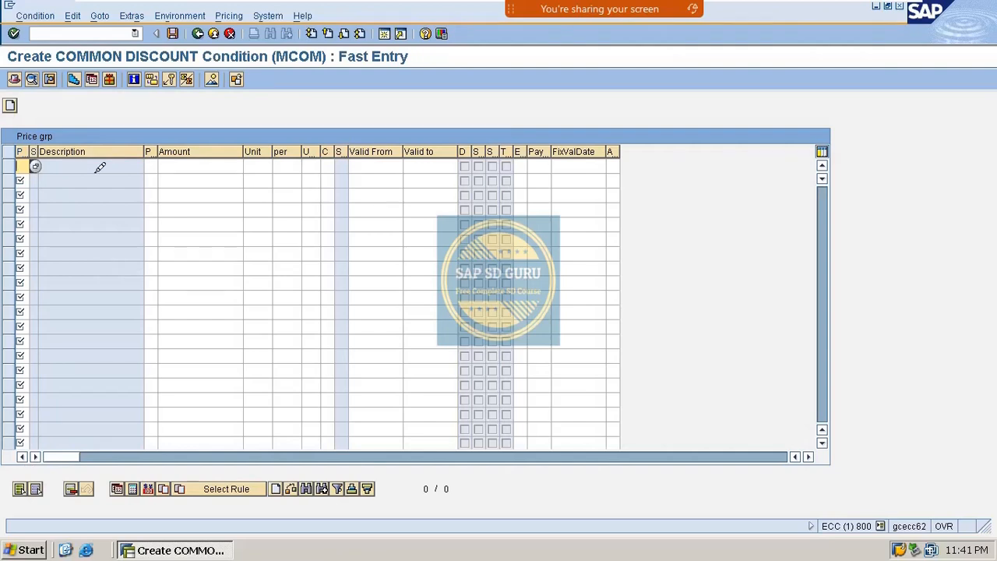
# Enter a discount record for price group 01 (Bulk buyer) with an amount of 30 INR
pyautogui.click(37, 164)
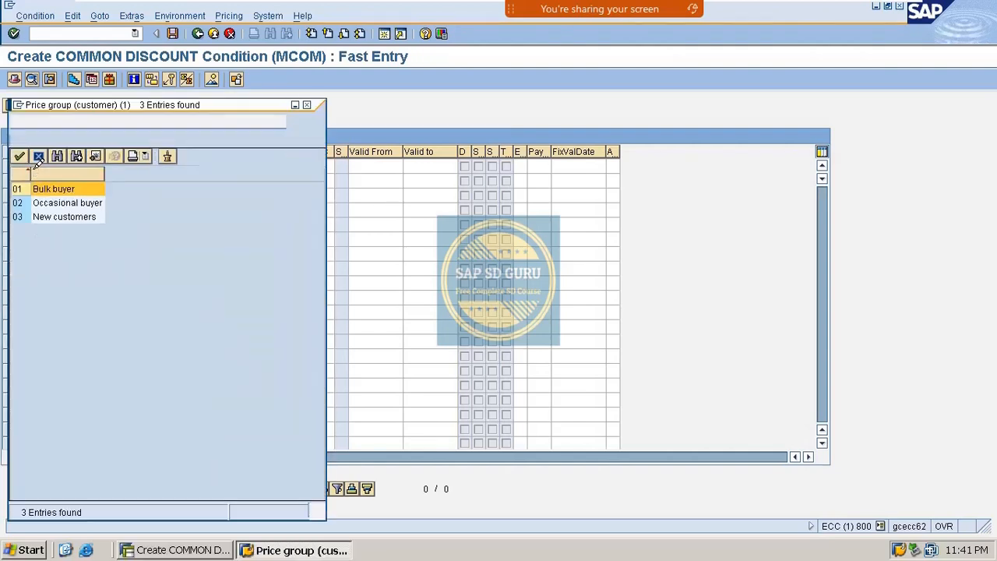
pyautogui.doubleClick(66, 189)
pyautogui.click(187, 166)
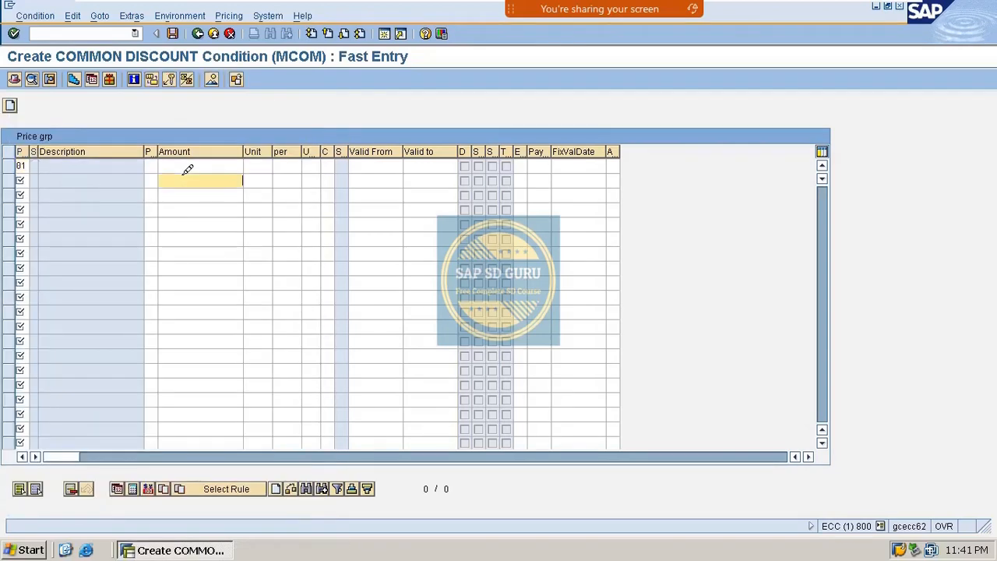
pyautogui.press('Return')
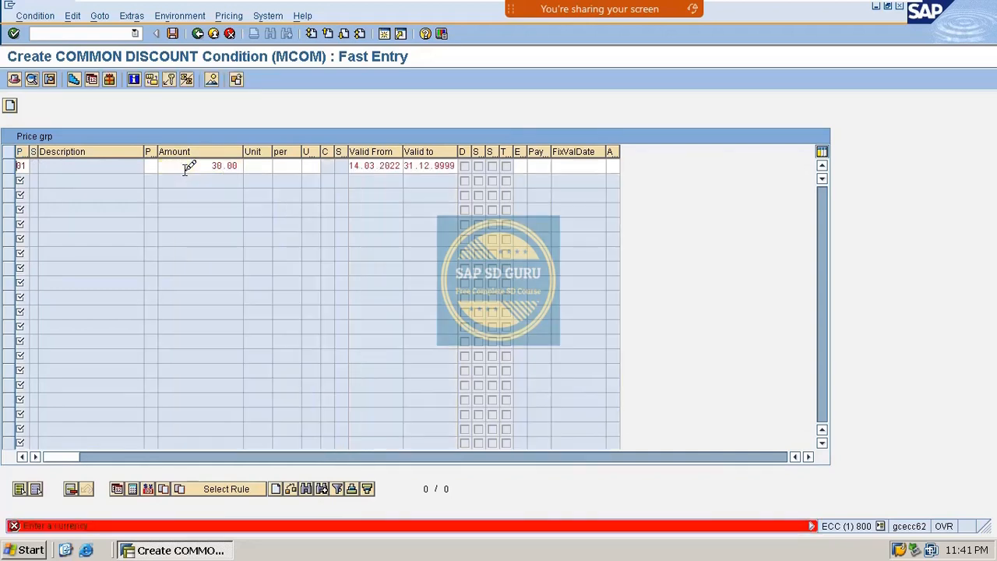
pyautogui.click(257, 165)
pyautogui.write('in')
pyautogui.press('Return')
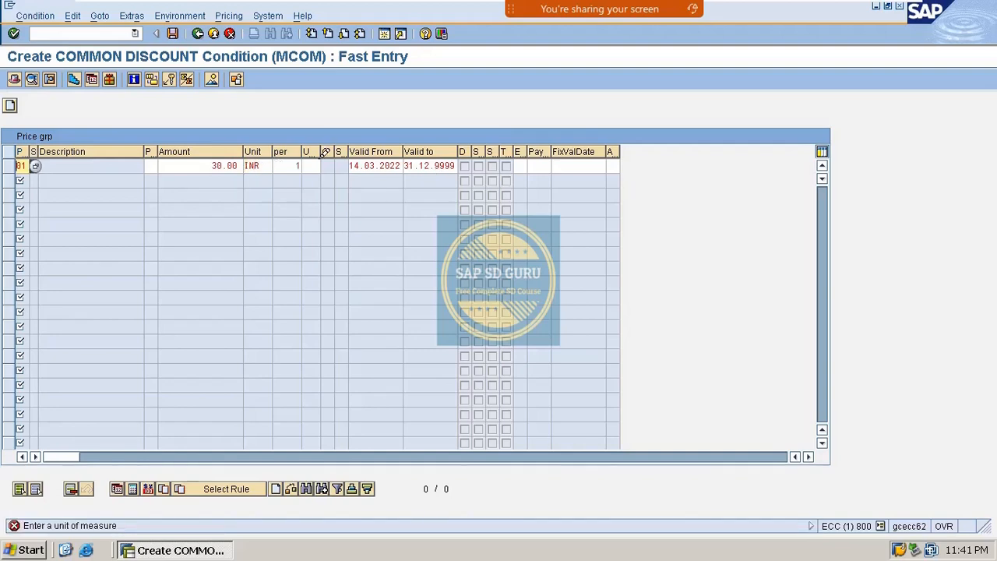
# Set the price group discount's unit of measure to BT, save the record and leave the entry table
pyautogui.click(316, 165)
pyautogui.write('ea')
pyautogui.press('Return')
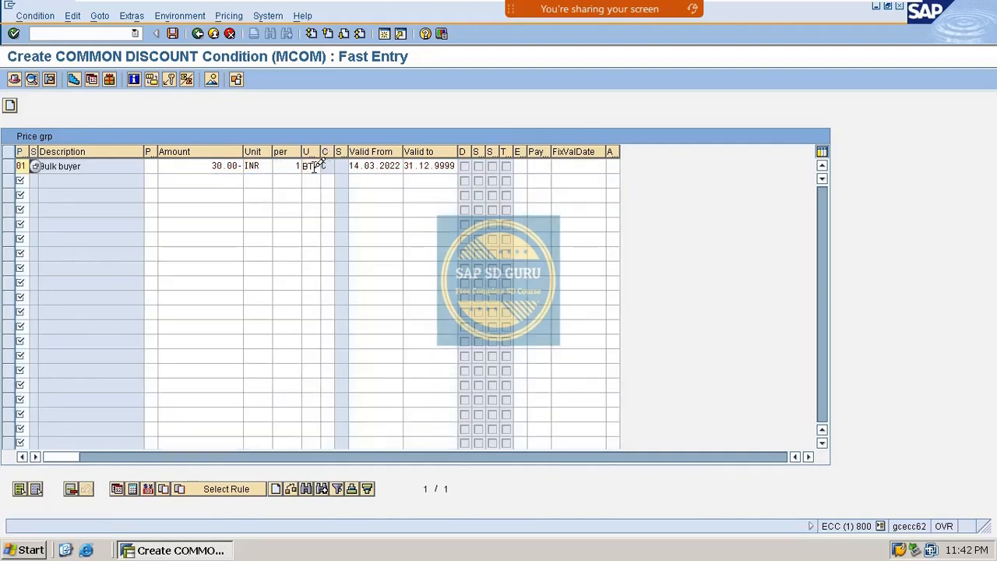
pyautogui.hotkey('ctrl', 's')
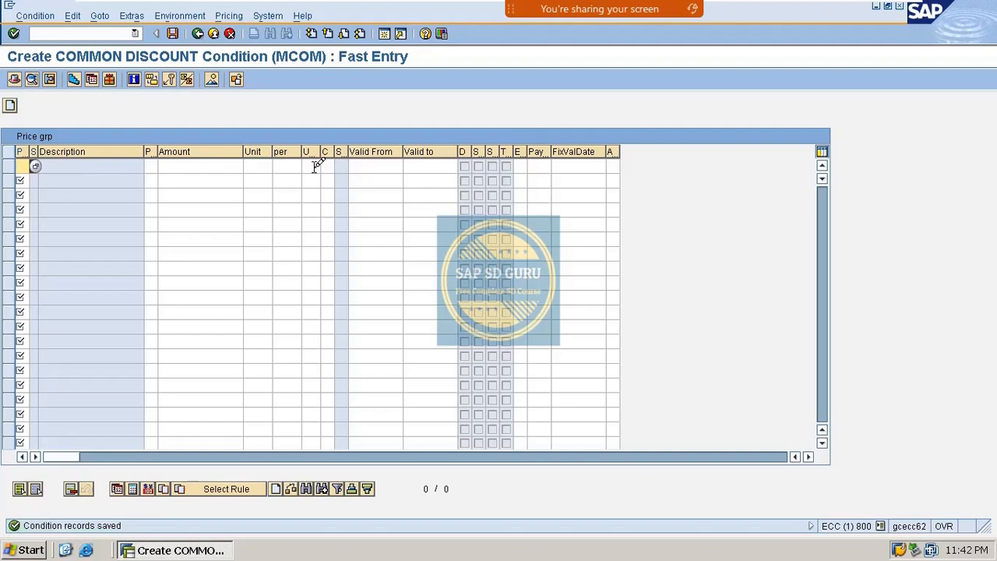
pyautogui.click(198, 33)
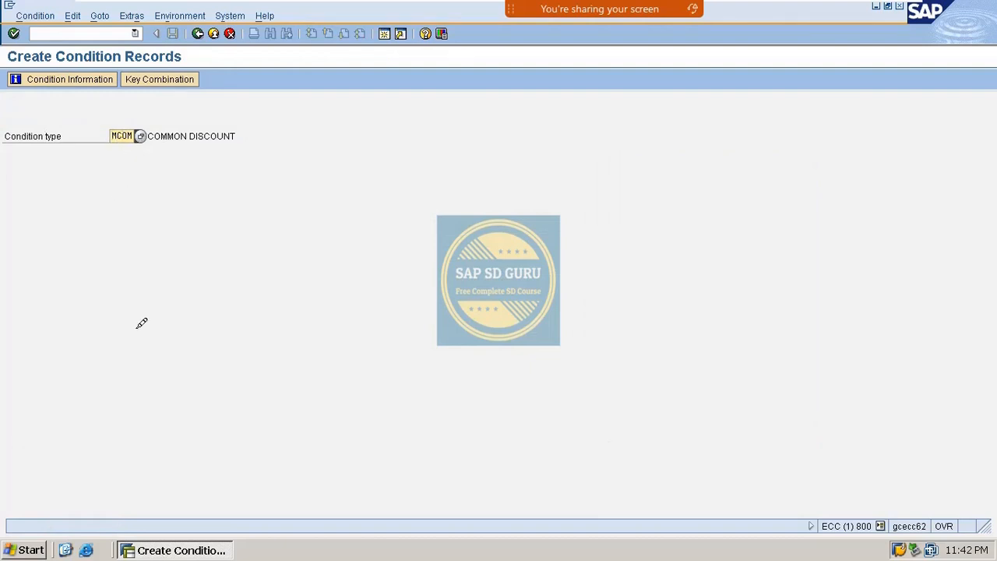
# Start creating a standard sales order of type OR in sales area M100/M1/M1
pyautogui.click(101, 32)
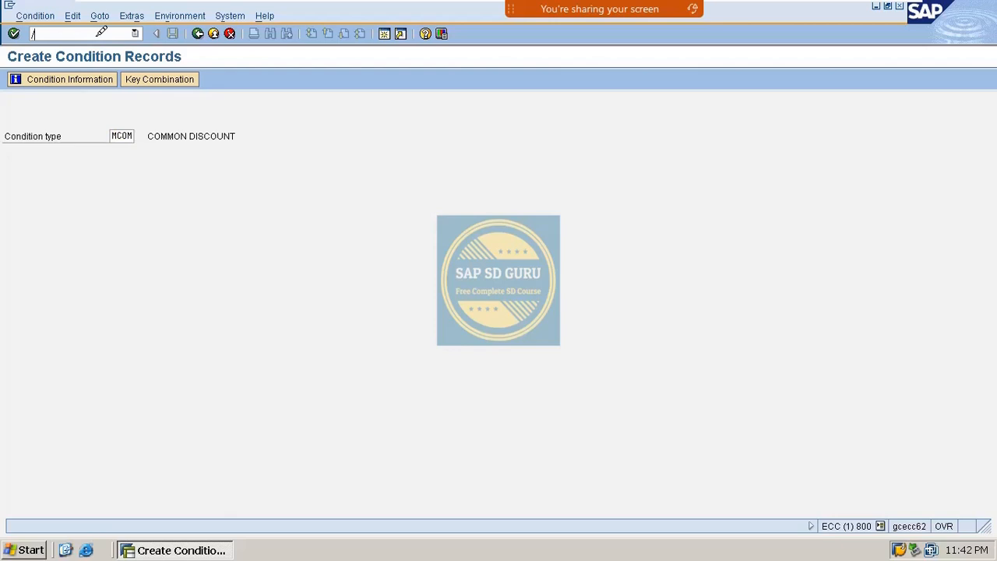
pyautogui.press('Return')
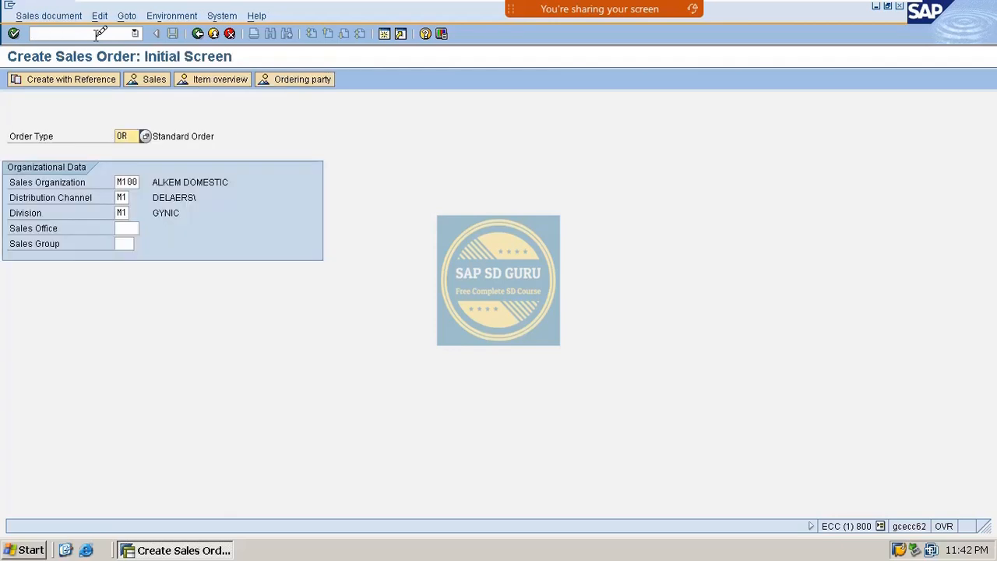
pyautogui.press('Return')
pyautogui.press('Return')
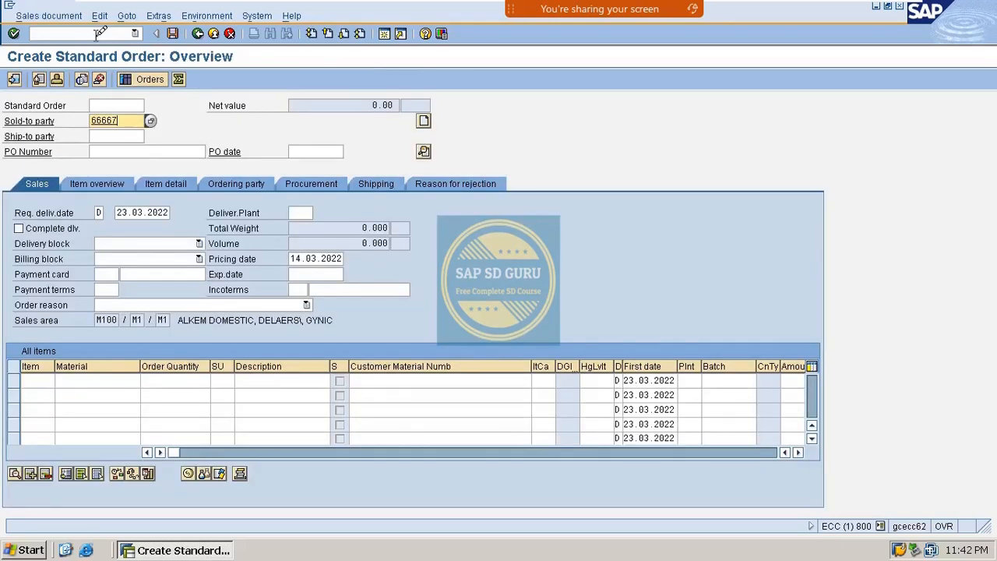
# Confirm the sold-to party and add an order item for material vaxine-200 with quantity 1
pyautogui.press('Return')
pyautogui.press('Down')
pyautogui.press('Down')
pyautogui.press('Return')
pyautogui.press('Tab')
pyautogui.write('1')
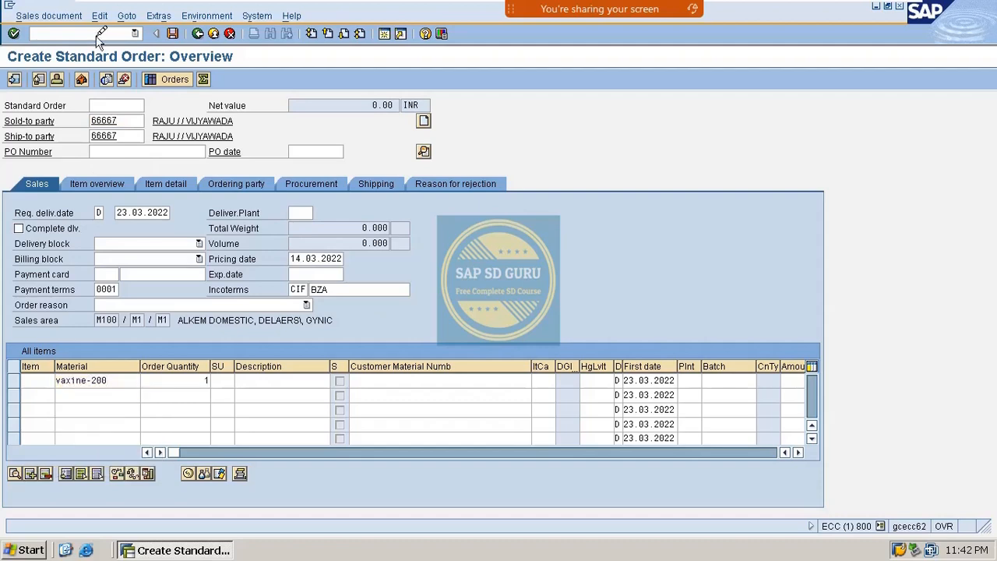
pyautogui.press('Return')
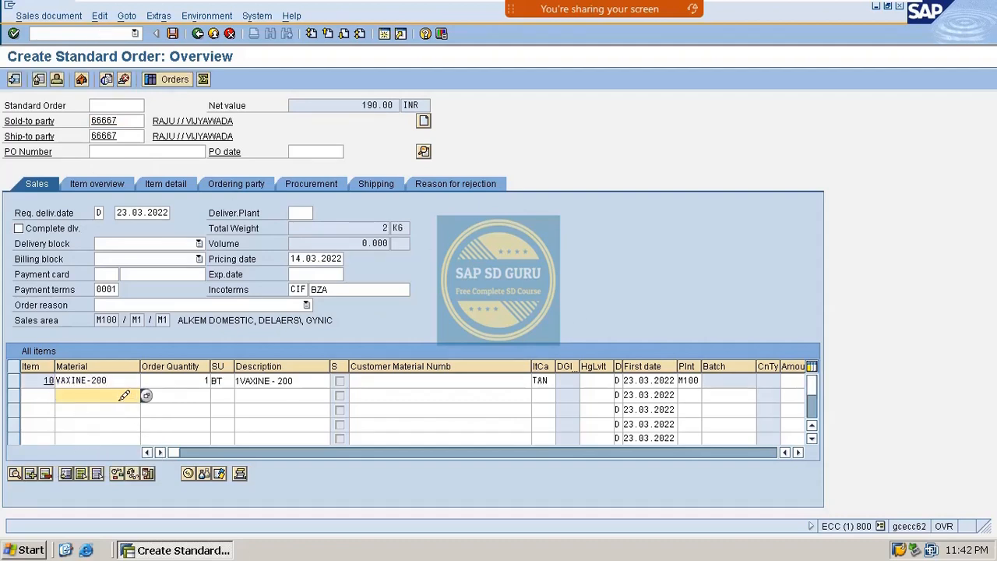
# Open the VAXINE-200 item's pricing conditions and run the pricing analysis for the MCOM discount
pyautogui.doubleClick(137, 378)
pyautogui.click(300, 151)
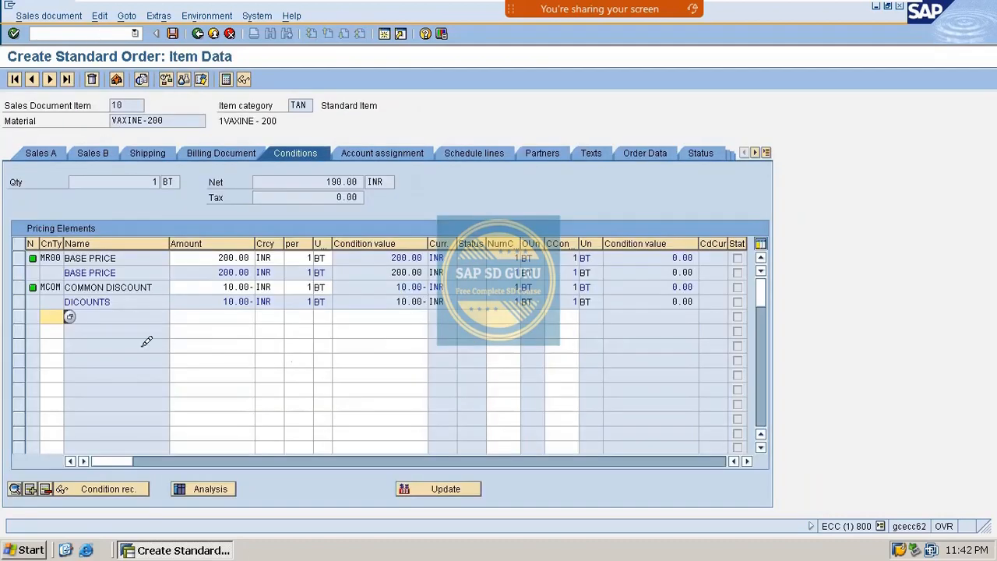
pyautogui.doubleClick(46, 287)
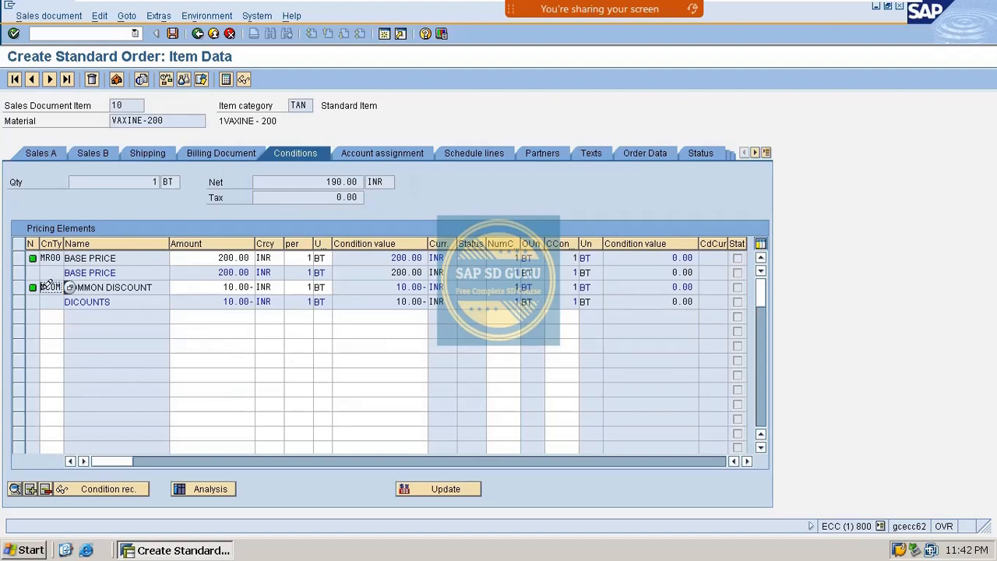
pyautogui.doubleClick(234, 287)
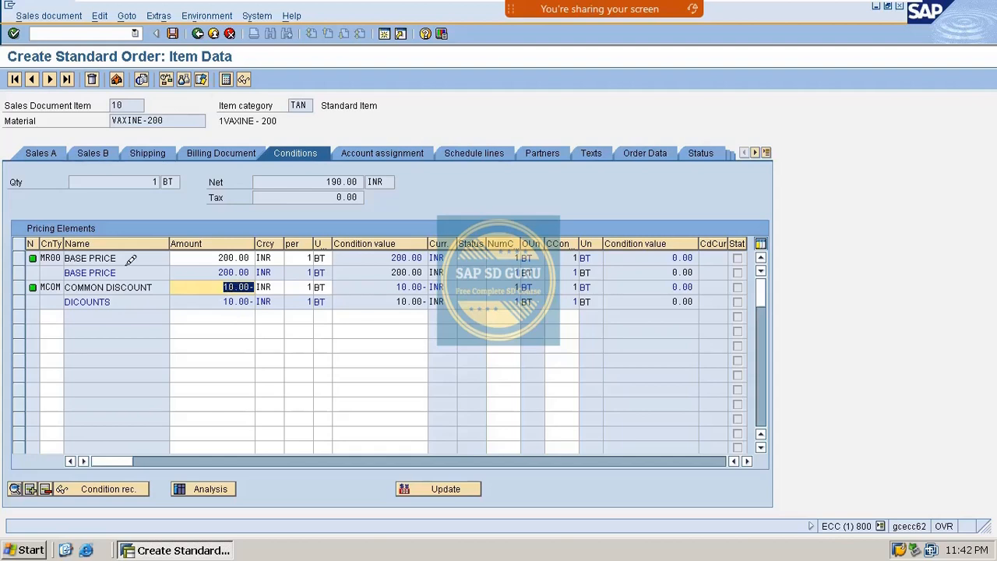
pyautogui.click(21, 286)
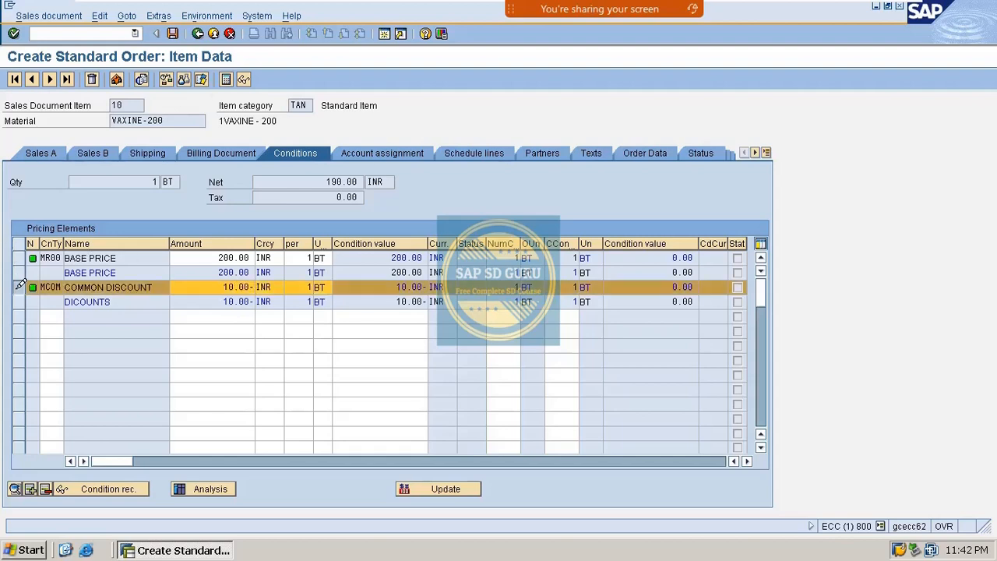
pyautogui.click(221, 486)
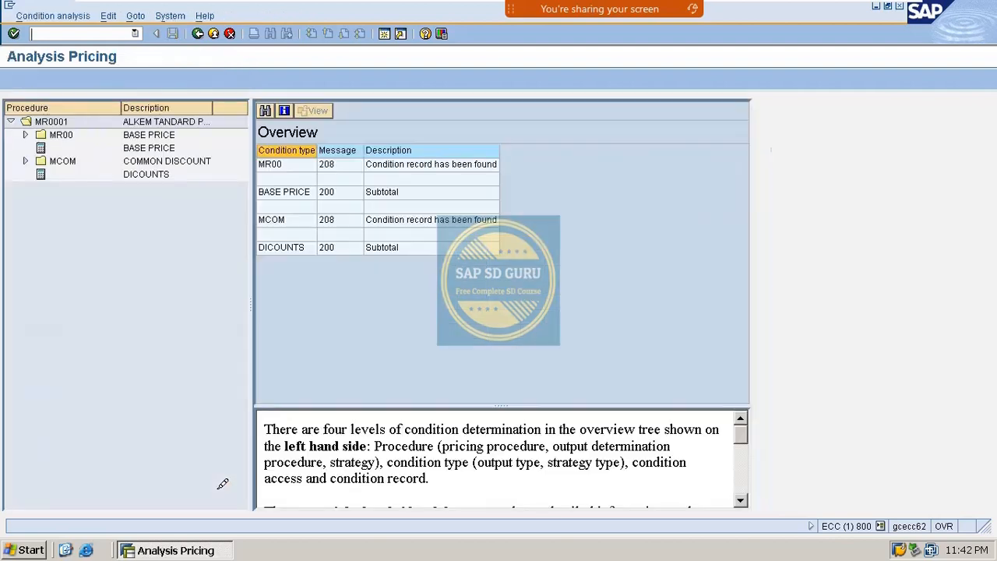
# Examine the MCOM Material access and its VAXINE-200 condition record, and return to the order overview
pyautogui.click(25, 160)
pyautogui.doubleClick(83, 174)
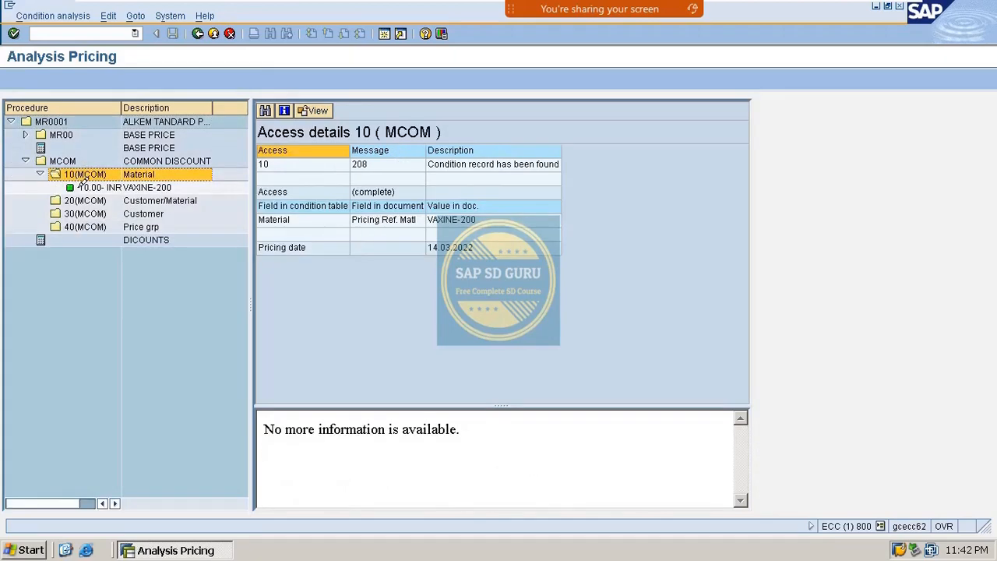
pyautogui.doubleClick(93, 188)
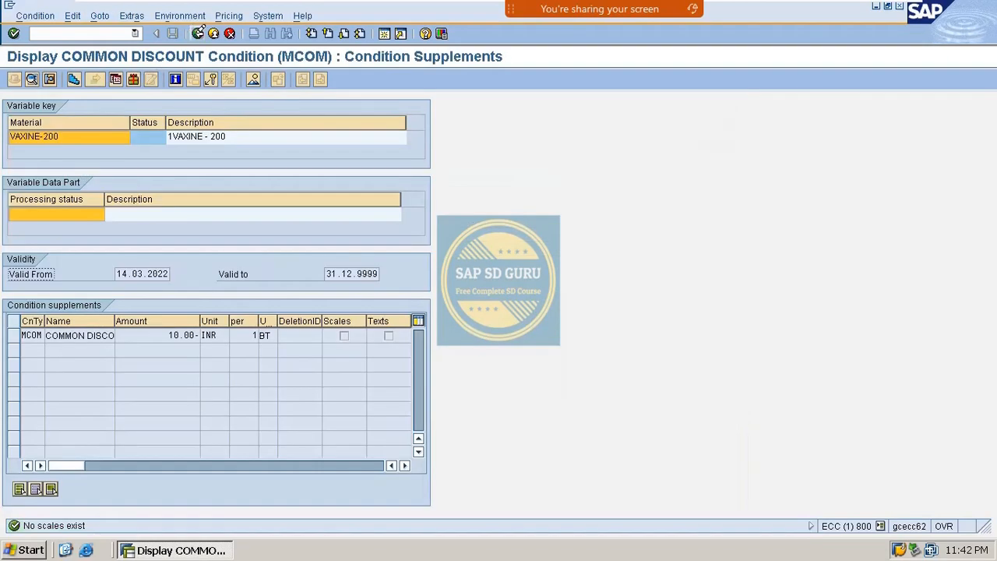
pyautogui.click(198, 34)
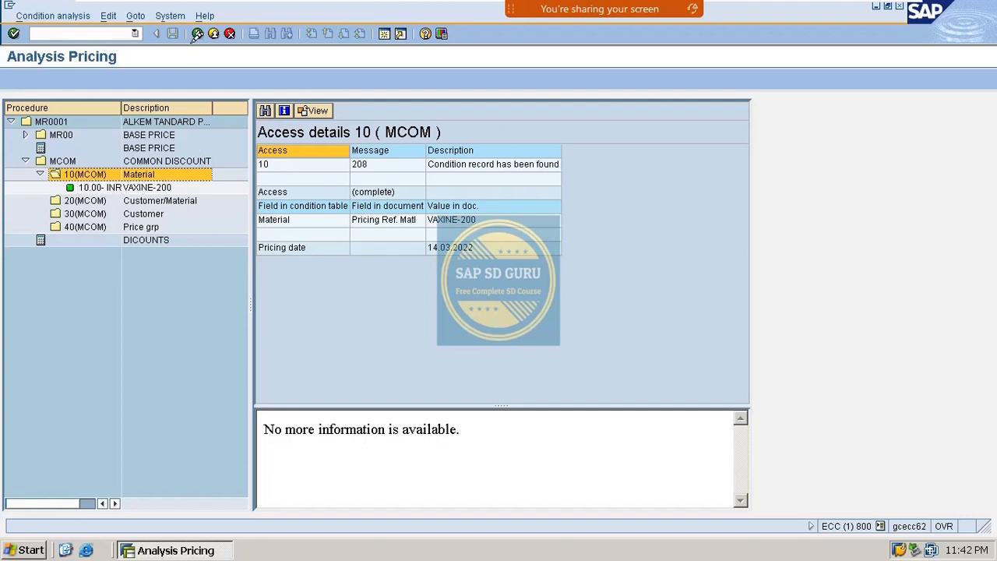
pyautogui.click(198, 34)
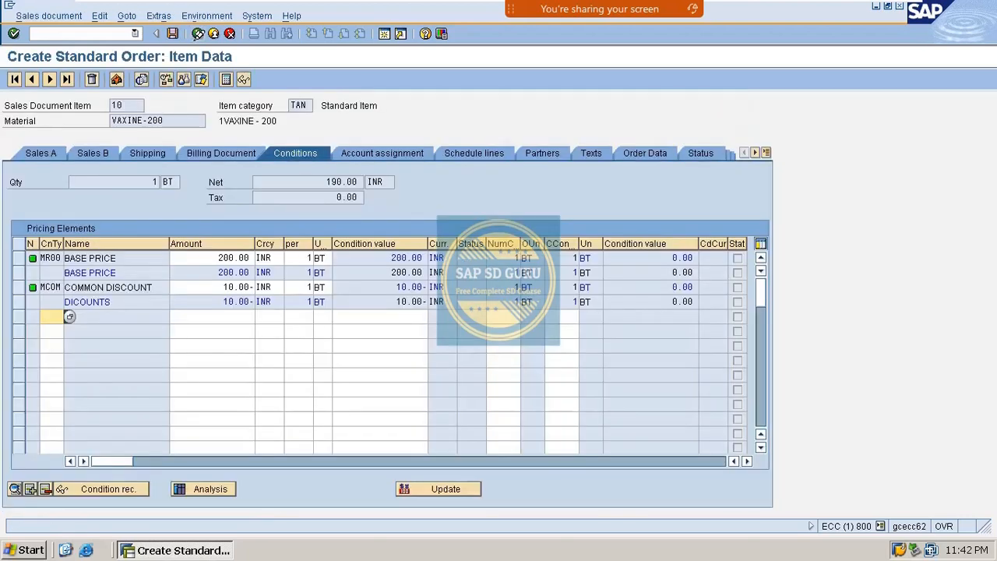
pyautogui.click(197, 34)
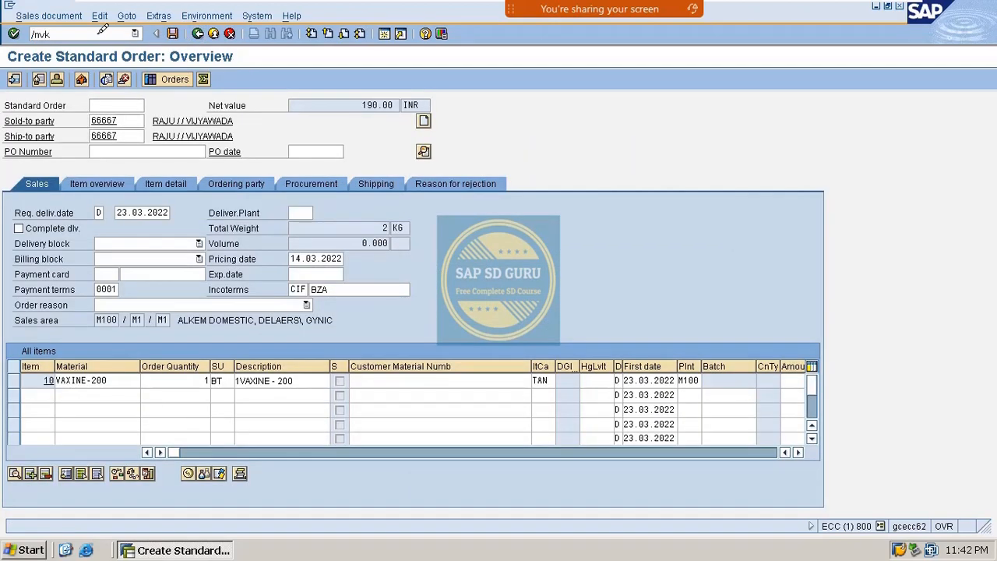
# Leave the order and open transaction VK12 to change MCOM condition records by the Material key combination
pyautogui.click(102, 31)
pyautogui.write('/nvk12')
pyautogui.press('Return')
pyautogui.press('Return')
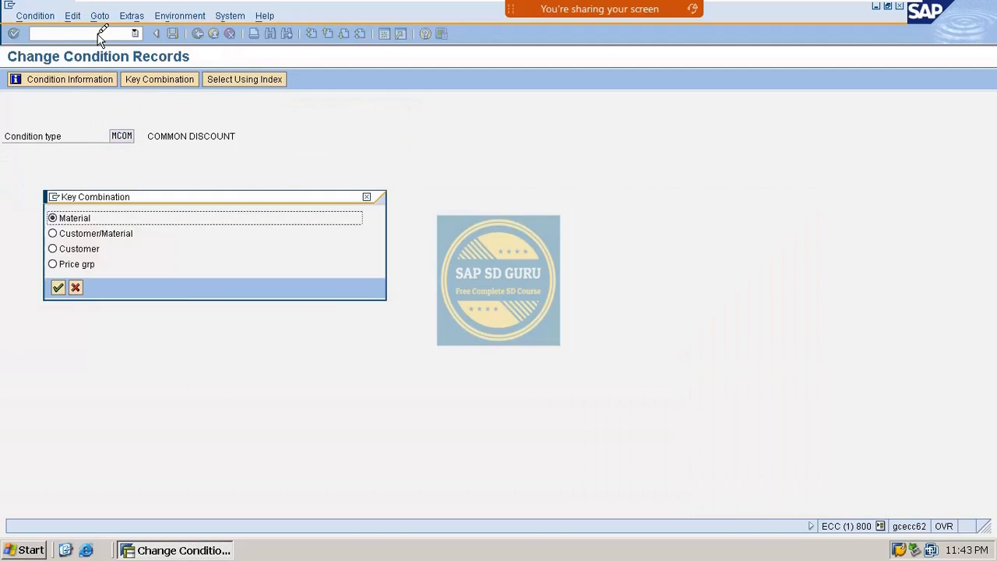
pyautogui.press('Return')
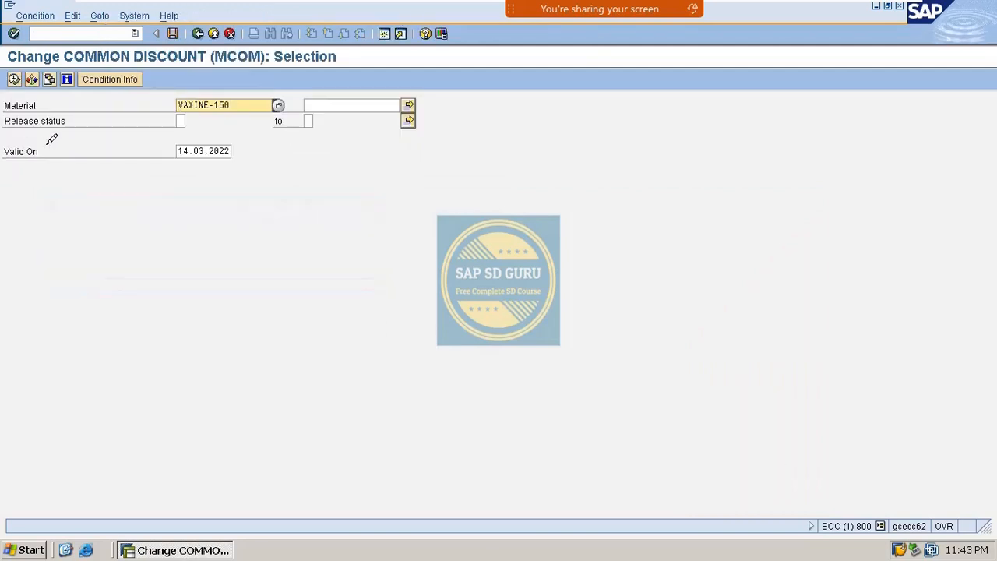
pyautogui.click(15, 79)
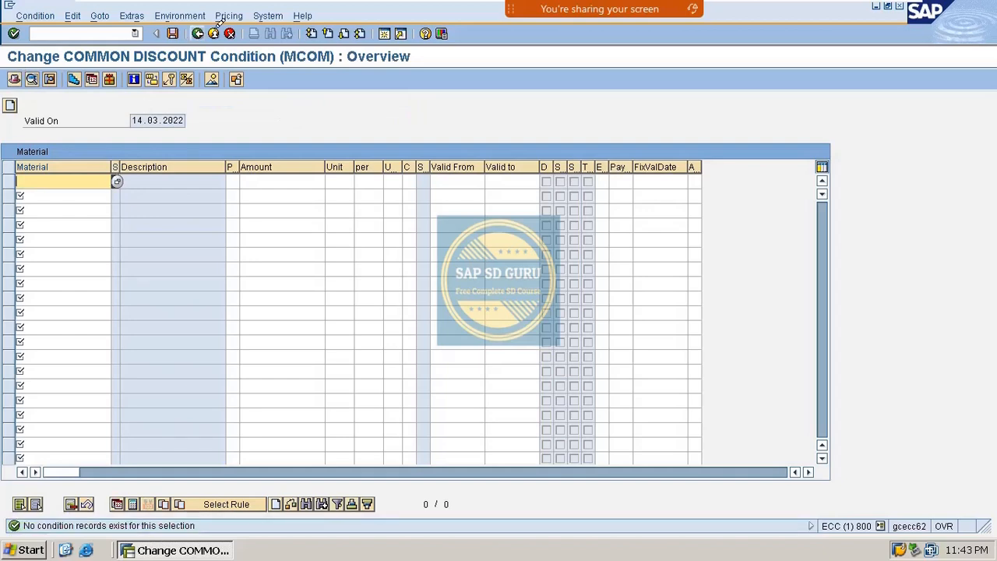
pyautogui.click(199, 32)
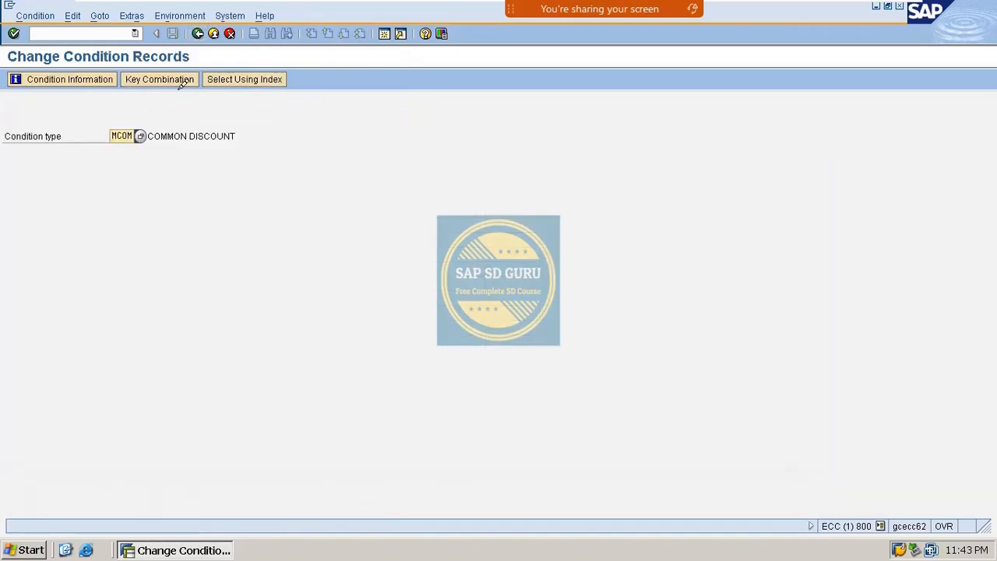
pyautogui.press('Return')
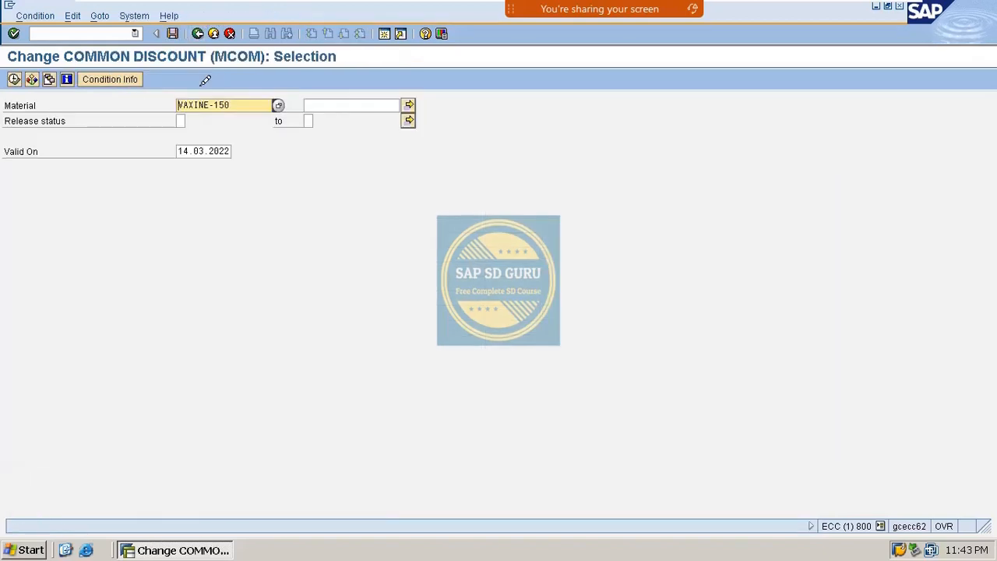
# List the MCOM condition record for material VAXINE-200 and mark it for deletion
pyautogui.doubleClick(222, 103)
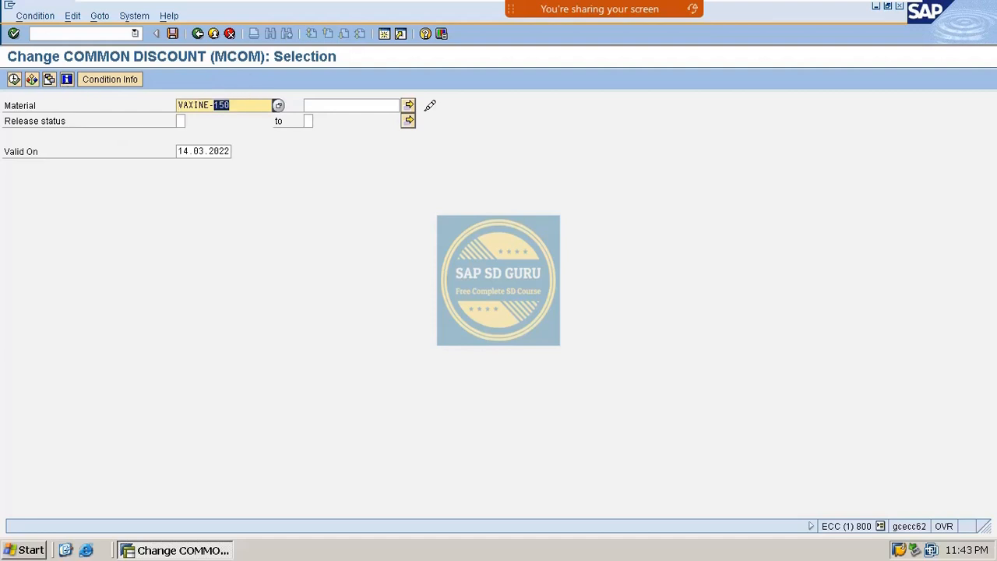
pyautogui.write('200')
pyautogui.click(14, 78)
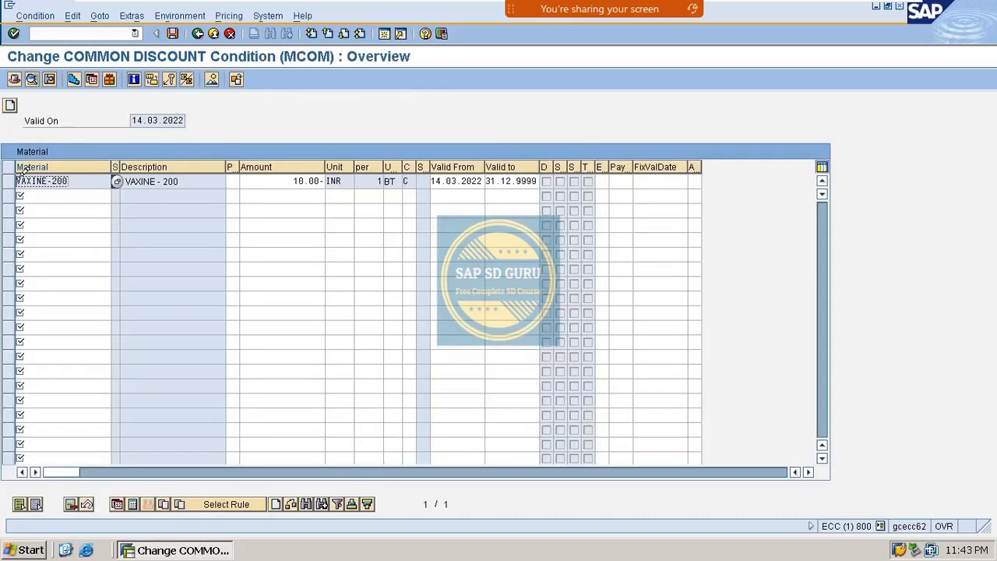
pyautogui.click(9, 181)
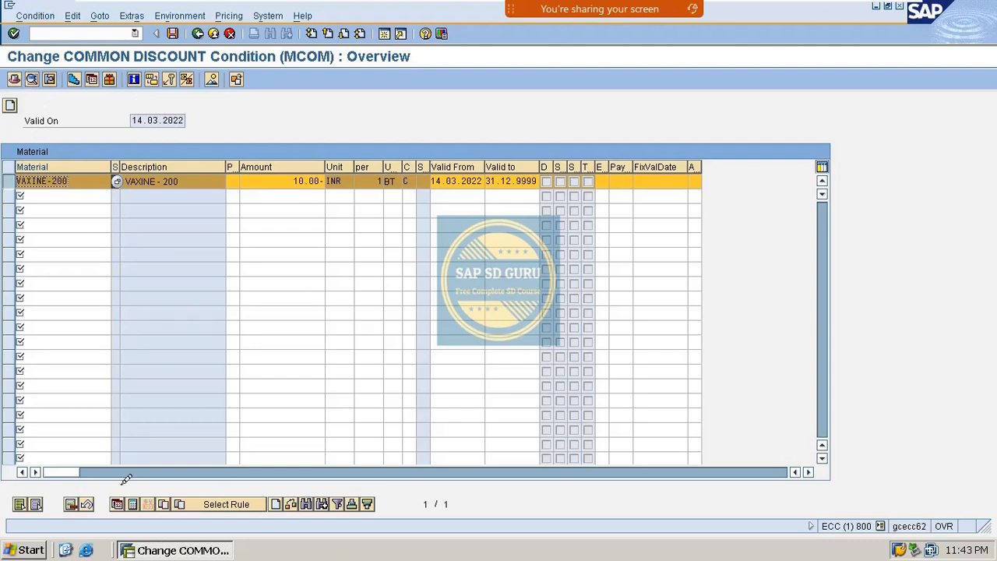
pyautogui.click(84, 503)
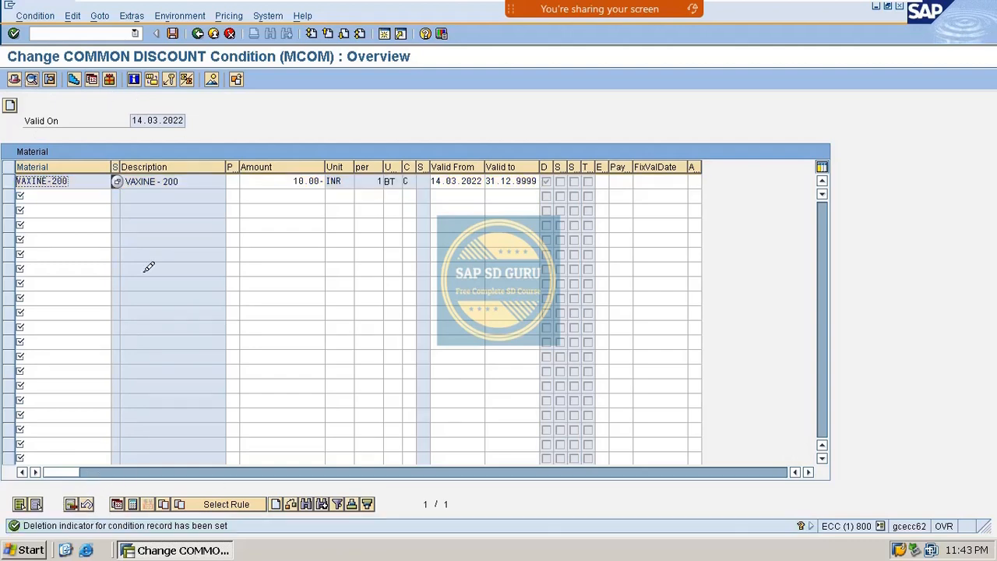
# Save the deletion indicator on the VAXINE-200 condition record and open transaction VA01 to create a sales order
pyautogui.click(172, 34)
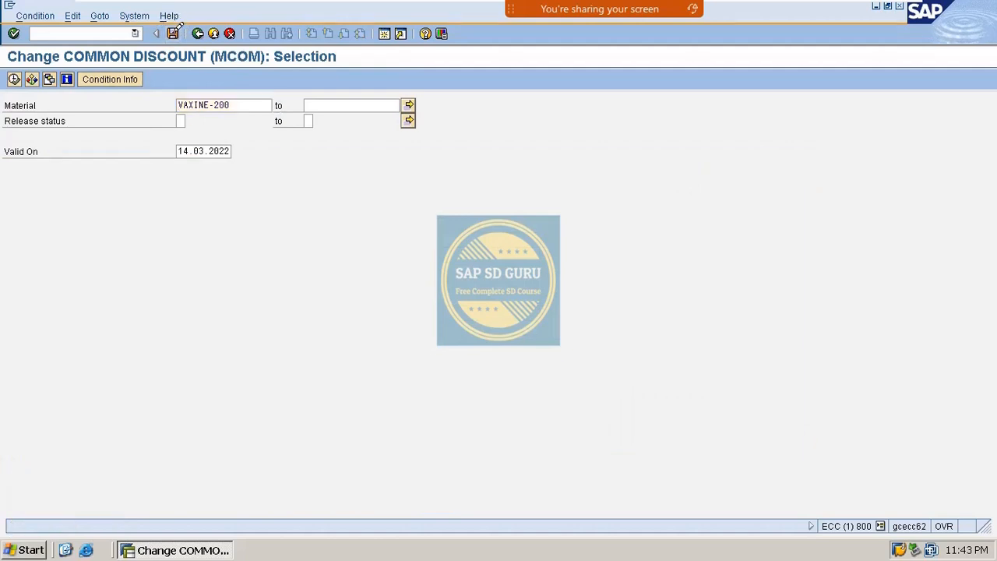
pyautogui.click(173, 32)
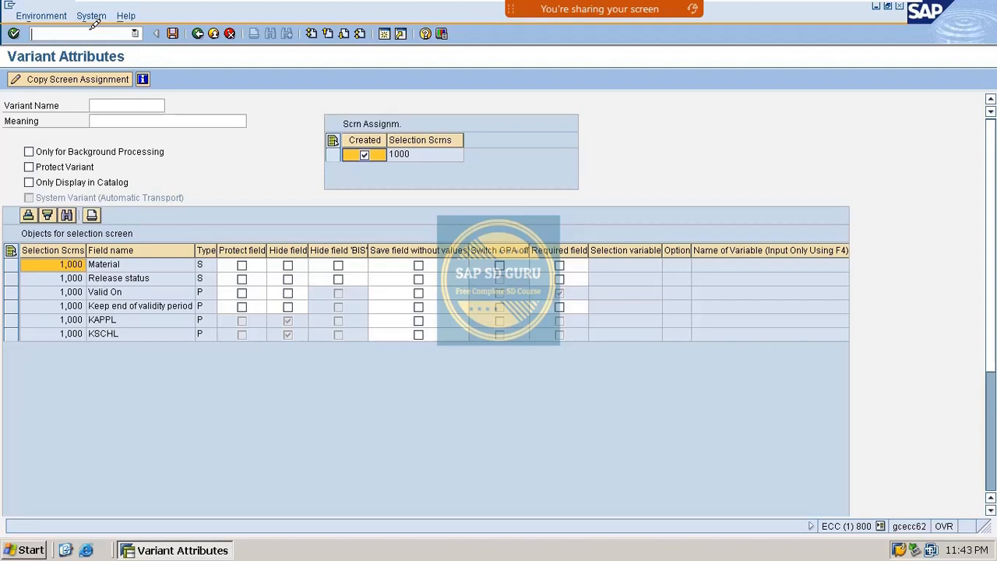
pyautogui.write('/nva01')
pyautogui.press('Return')
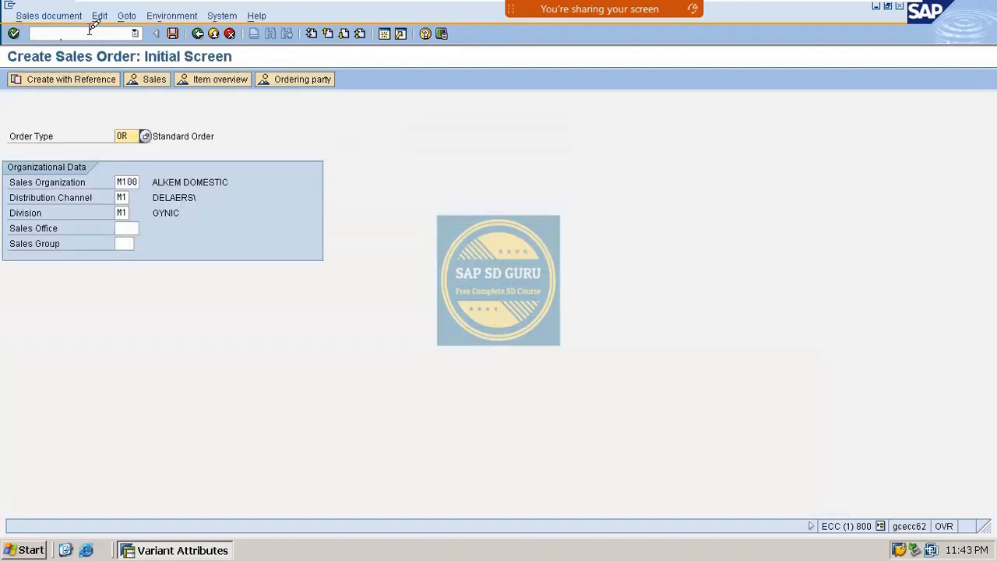
# Start a standard order for the sold-to customer and add material VAXINE-200 with an order quantity of 1
pyautogui.press('Return')
pyautogui.write('66667')
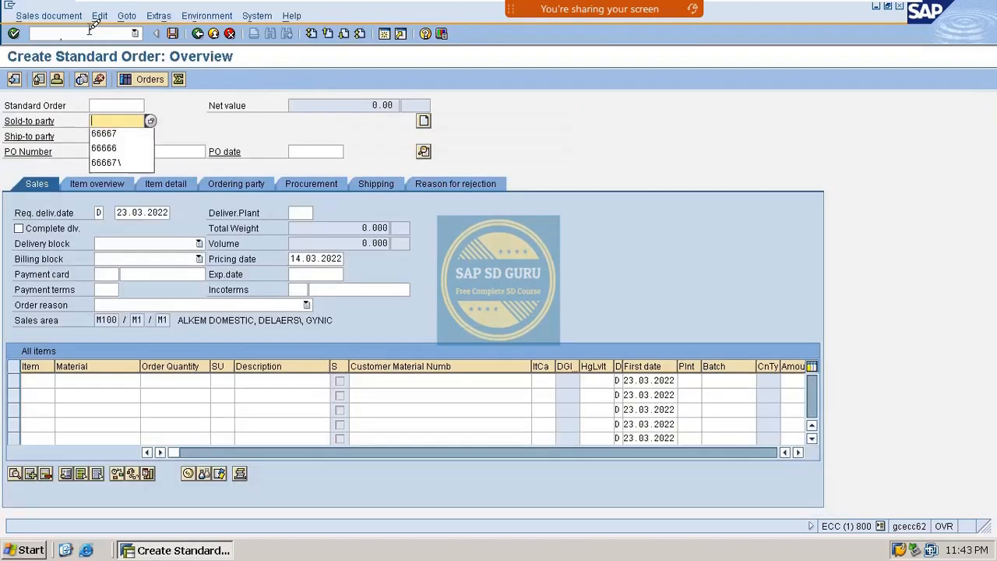
pyautogui.press('Return')
pyautogui.press('Down')
pyautogui.press('Return')
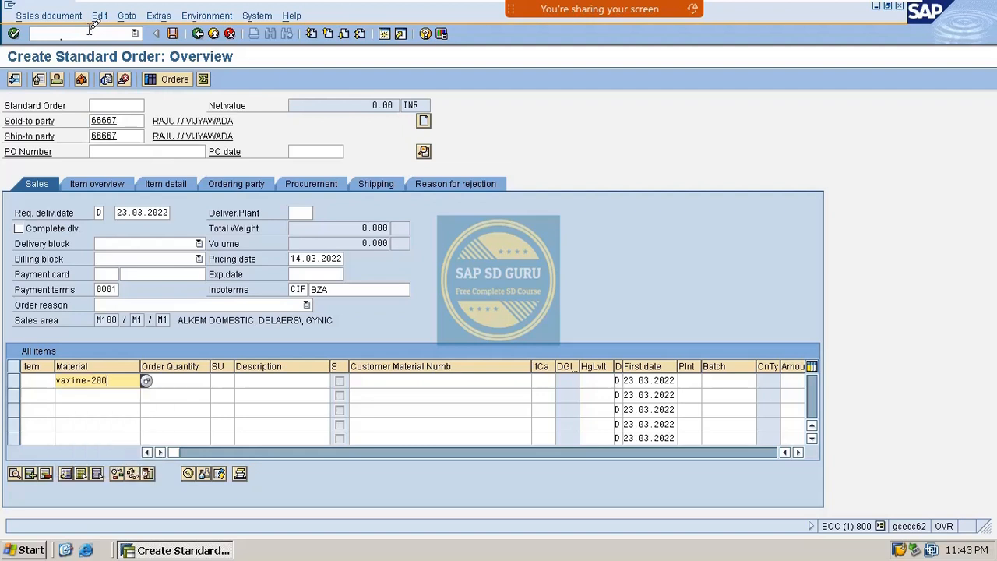
pyautogui.press('Tab')
pyautogui.write('1')
pyautogui.press('Return')
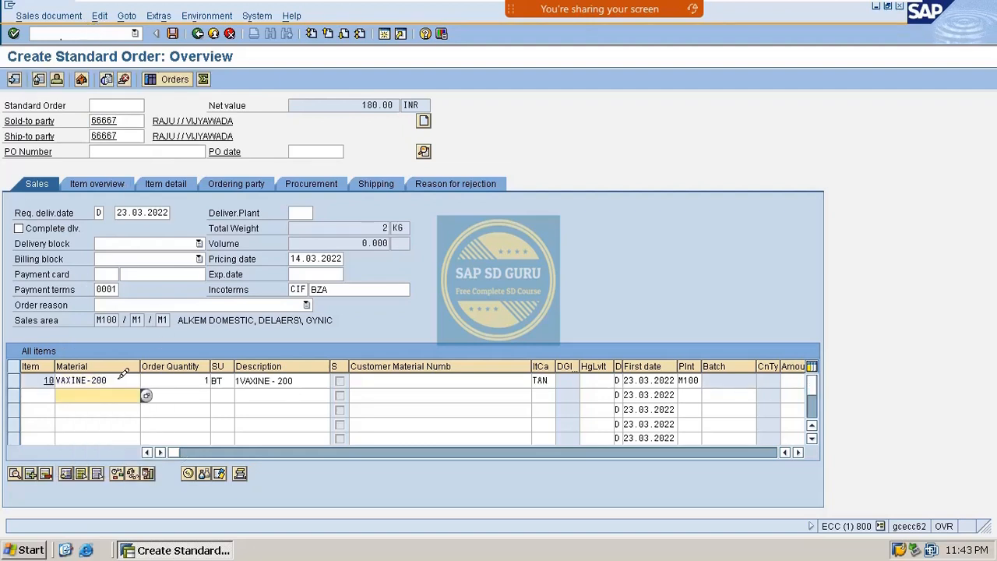
# Open the VAXINE-200 item's conditions, select the MCOM common discount line and run the pricing analysis
pyautogui.doubleClick(122, 380)
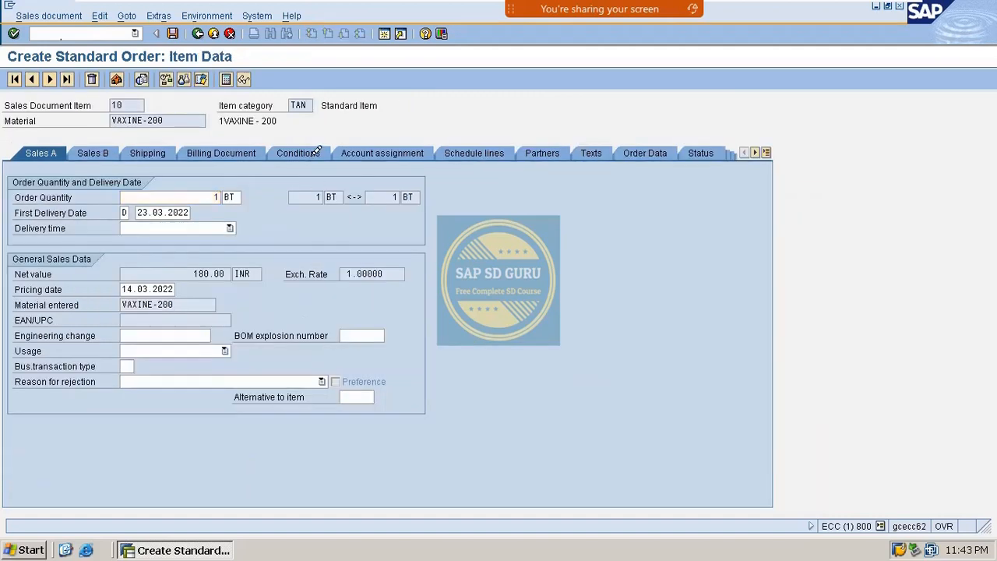
pyautogui.click(316, 152)
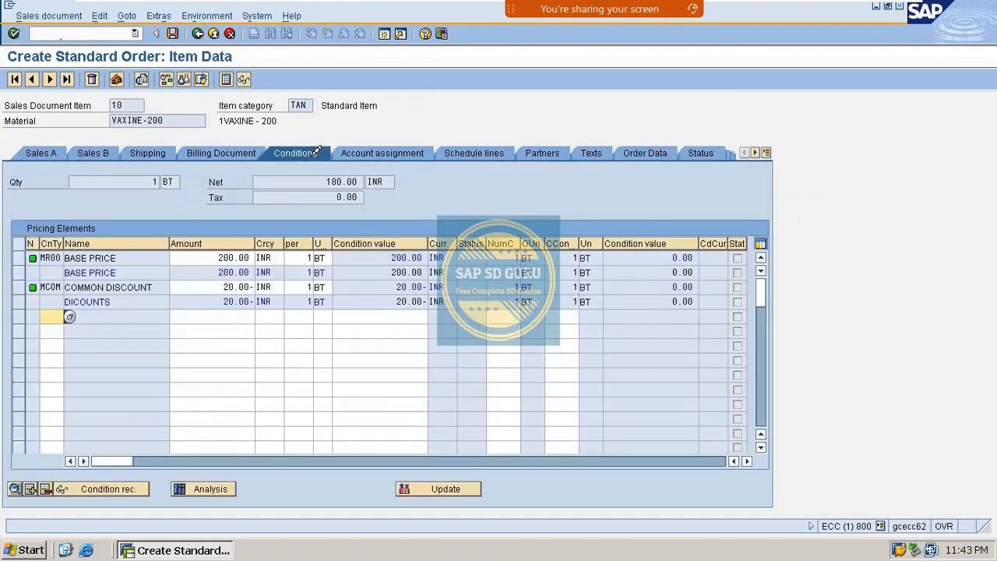
pyautogui.click(227, 287)
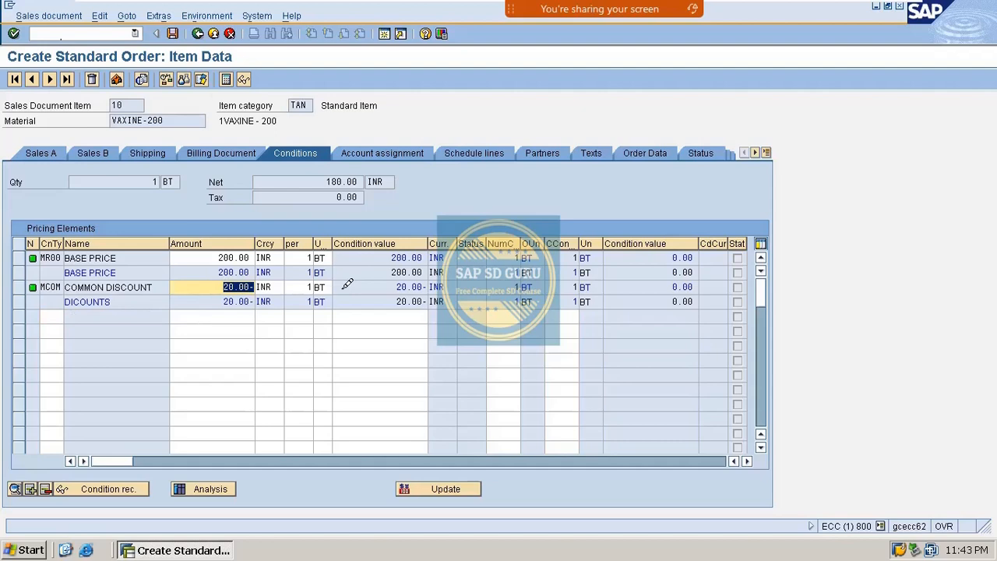
pyautogui.click(23, 283)
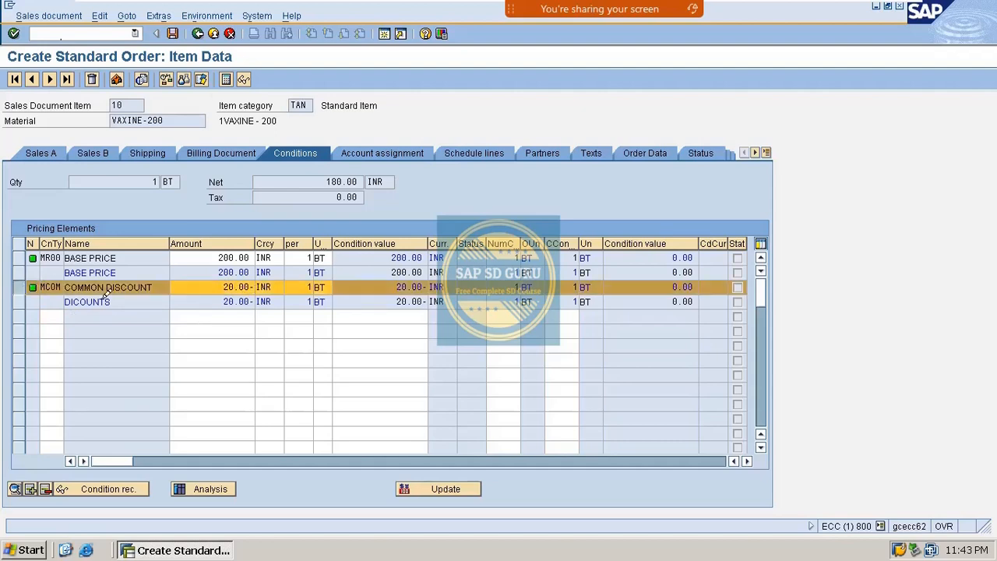
pyautogui.click(204, 488)
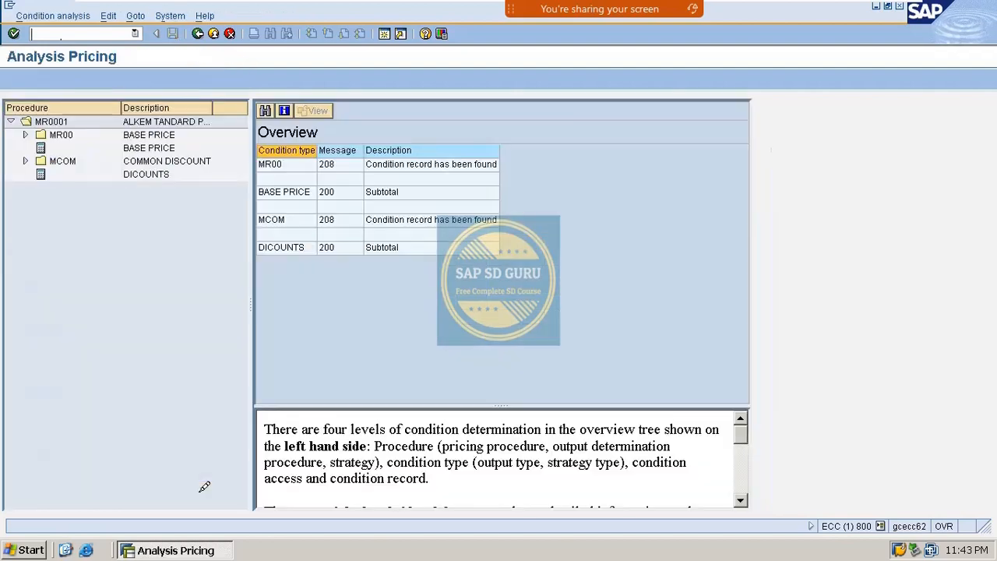
# Expand MCOM in the analysis tree and examine its Material access and the VAXINE-200 record beneath it
pyautogui.click(25, 161)
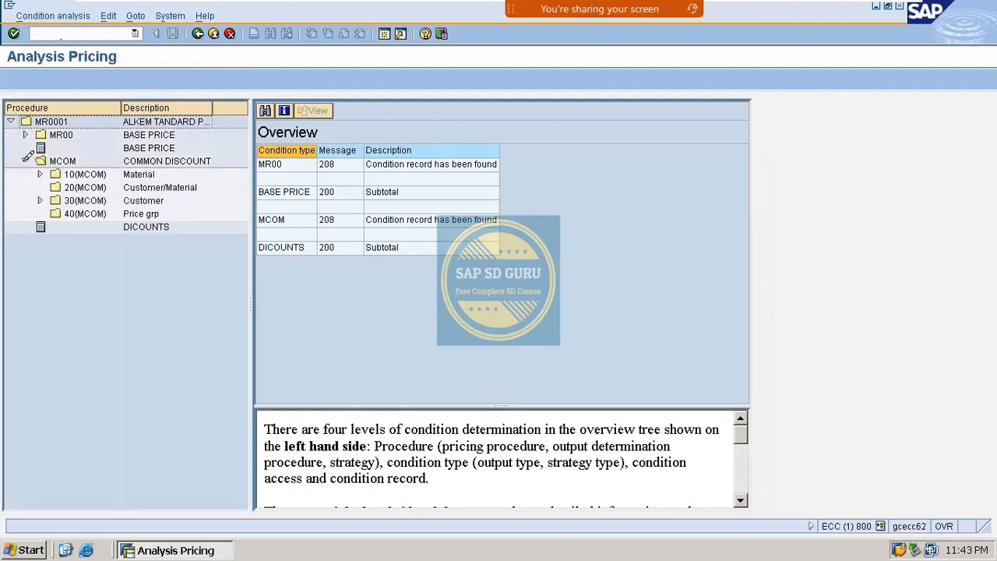
pyautogui.doubleClick(75, 173)
pyautogui.doubleClick(85, 187)
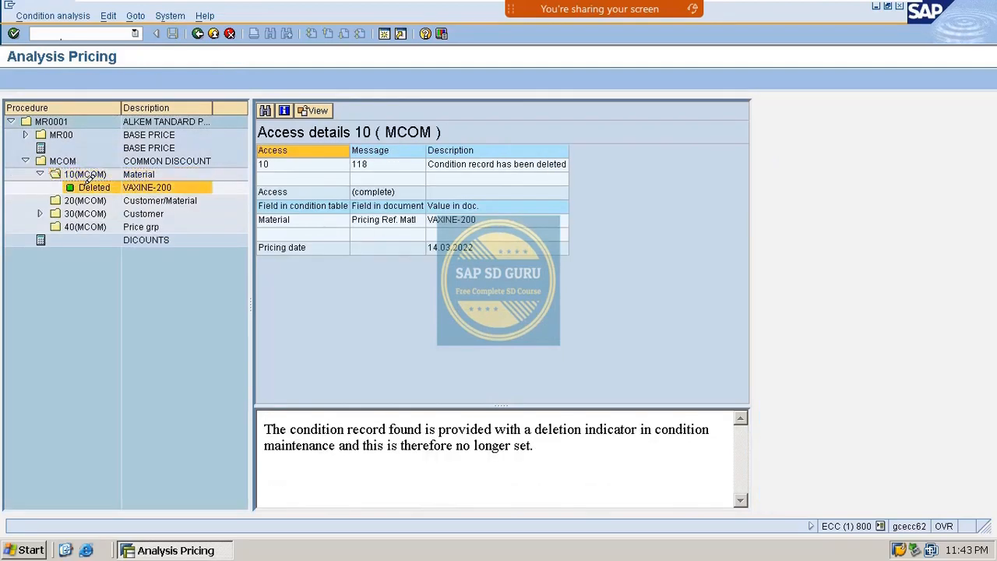
pyautogui.click(198, 34)
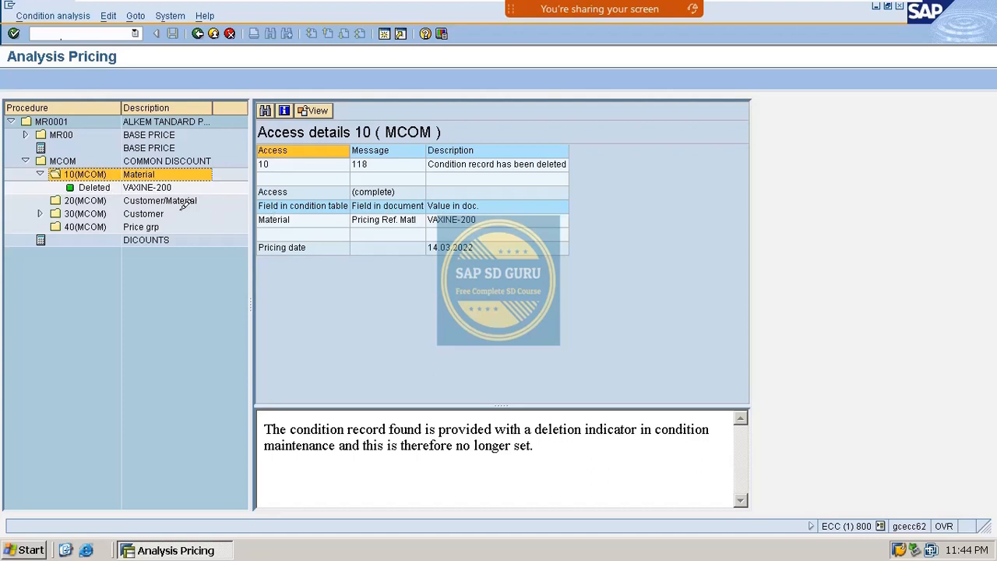
# Examine the Customer/Material and Customer accesses of MCOM and display the condition record found under the Customer access
pyautogui.click(79, 200)
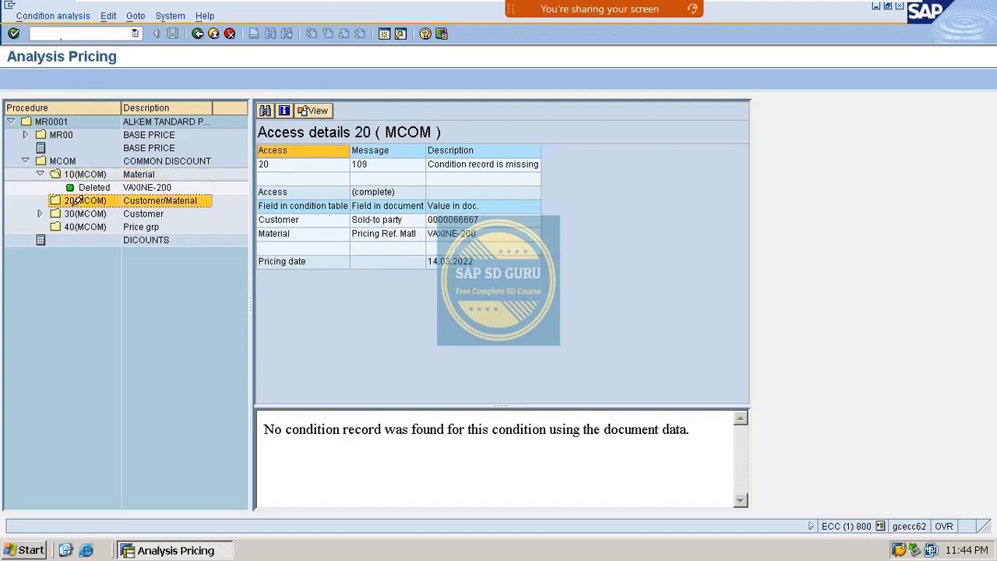
pyautogui.click(39, 214)
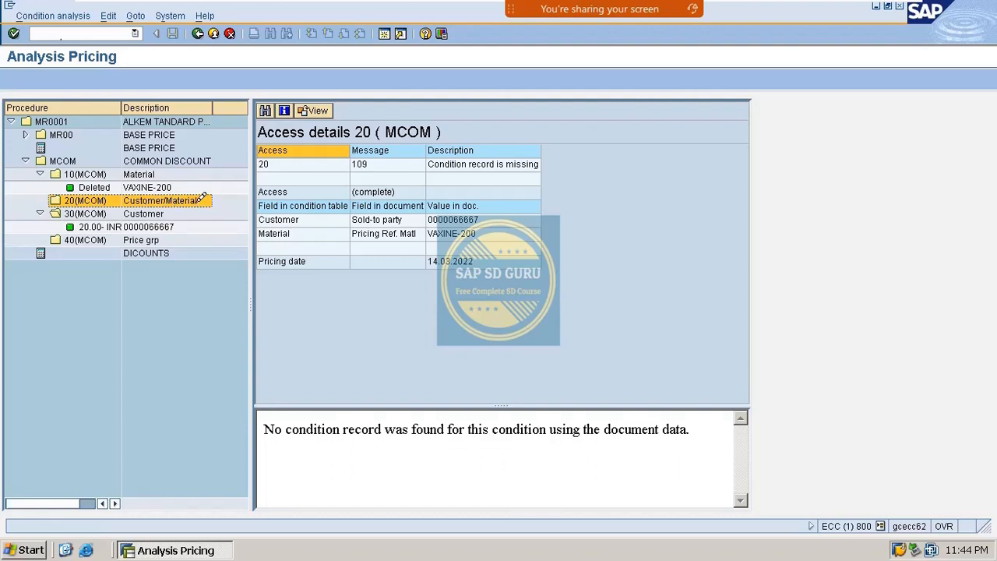
pyautogui.click(98, 213)
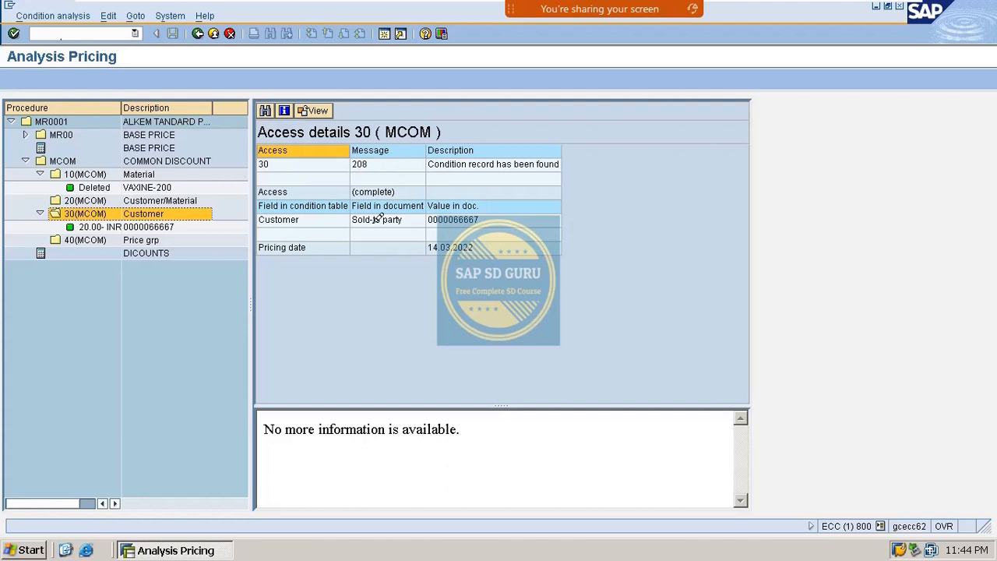
pyautogui.doubleClick(113, 211)
pyautogui.press('F3')
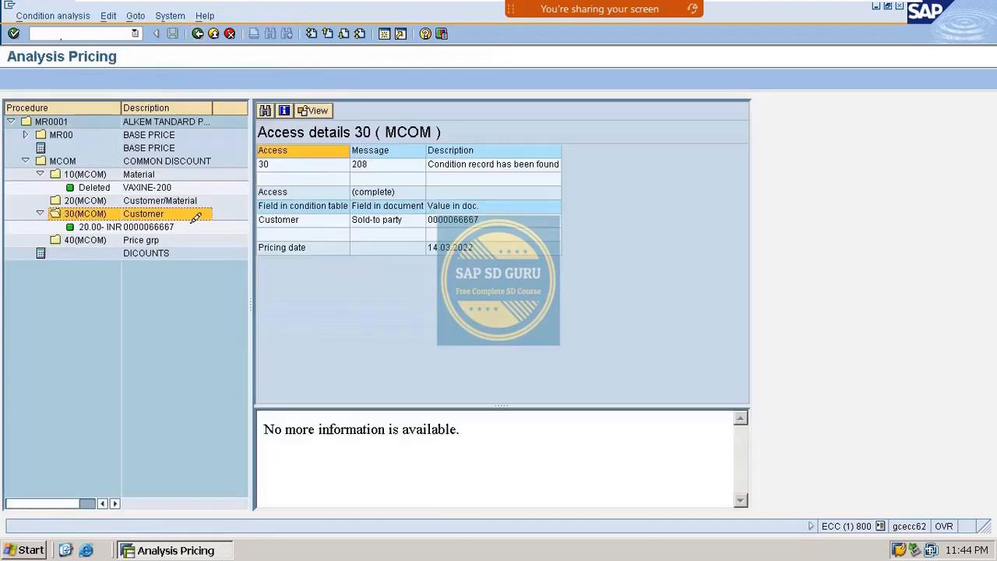
pyautogui.doubleClick(109, 225)
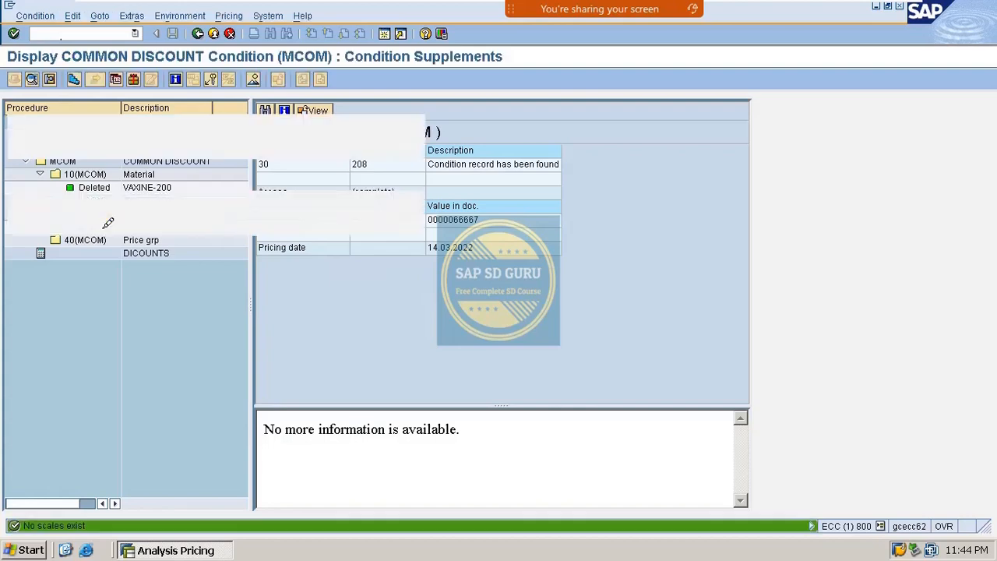
pyautogui.click(198, 34)
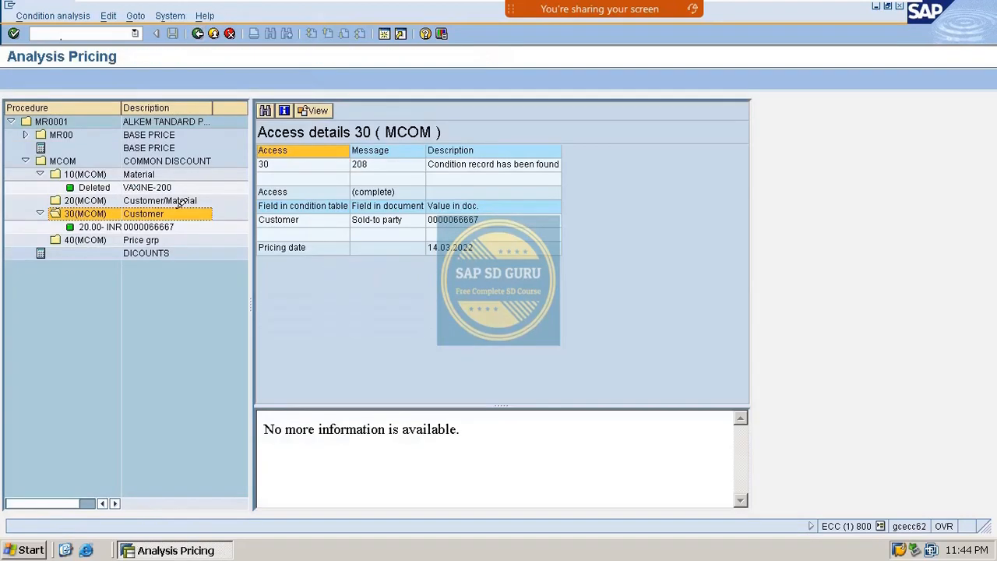
pyautogui.click(87, 200)
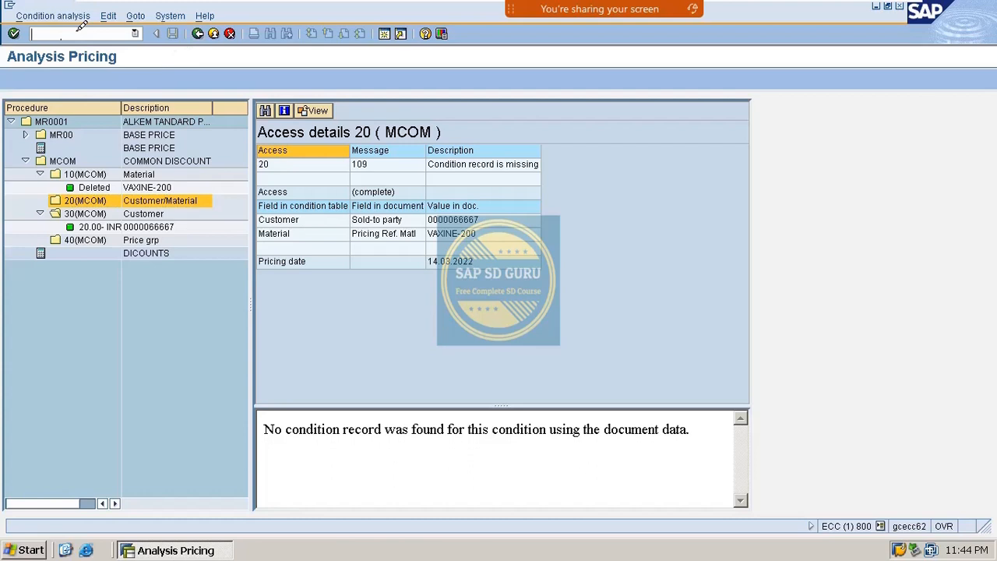
# Open transaction VK11 to create MCOM condition records with the Customer/Material key combination
pyautogui.write('/nva0')
pyautogui.press('BackSpace')
pyautogui.press('BackSpace')
pyautogui.write('k11')
pyautogui.press('Return')
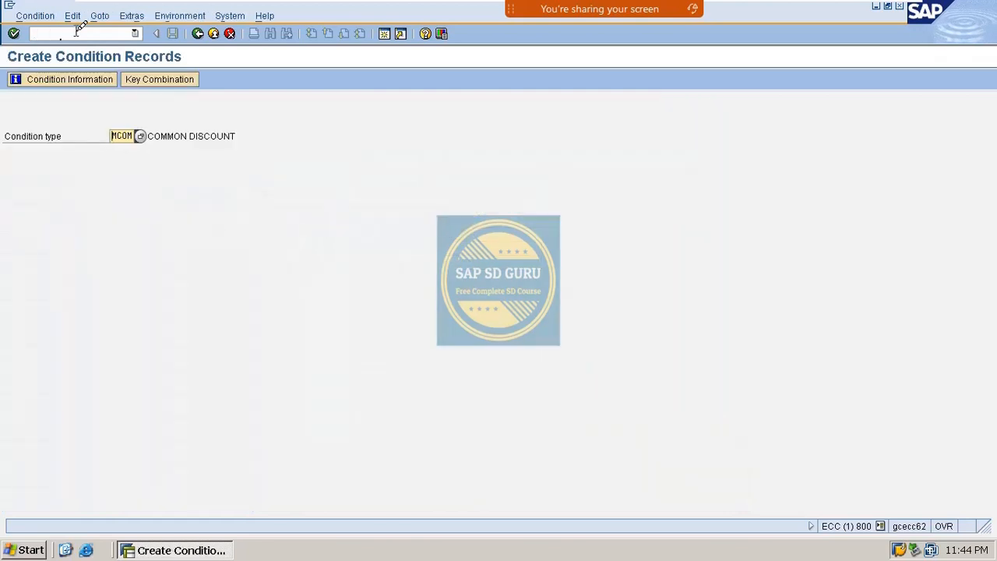
pyautogui.press('Return')
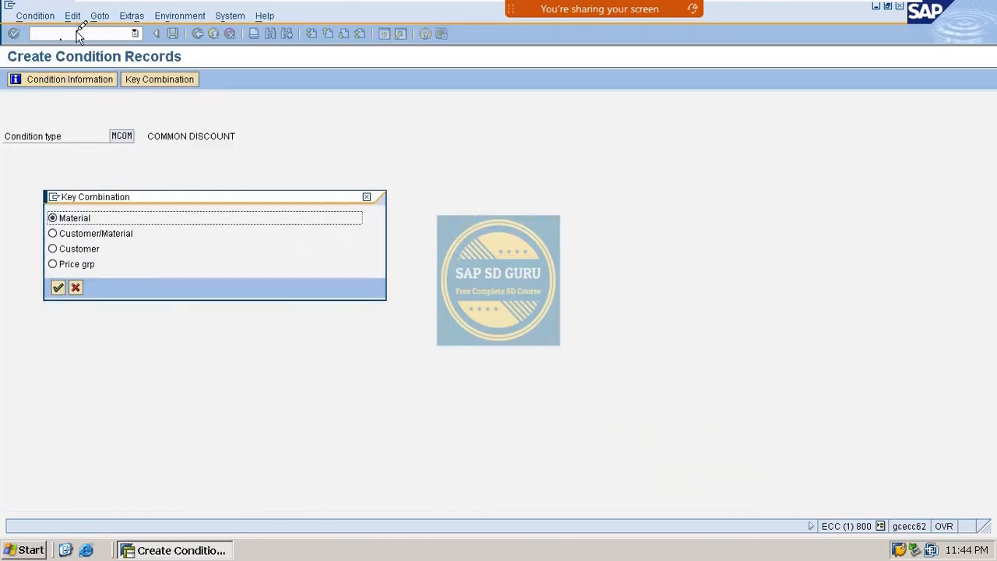
pyautogui.press('Down')
pyautogui.press('Return')
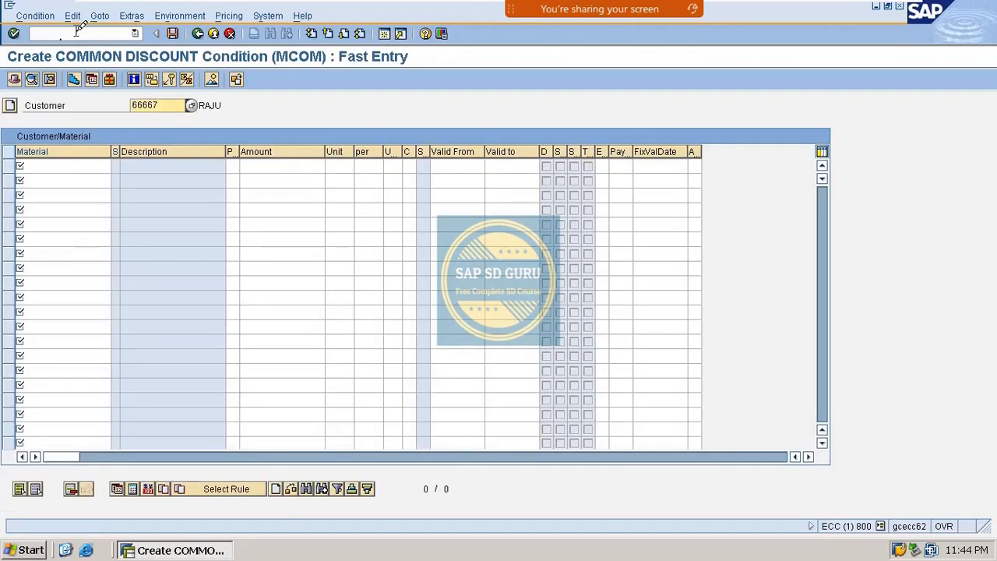
# Create and save an MCOM discount record of 15 INR for the customer and material VAXINE-200
pyautogui.click(95, 164)
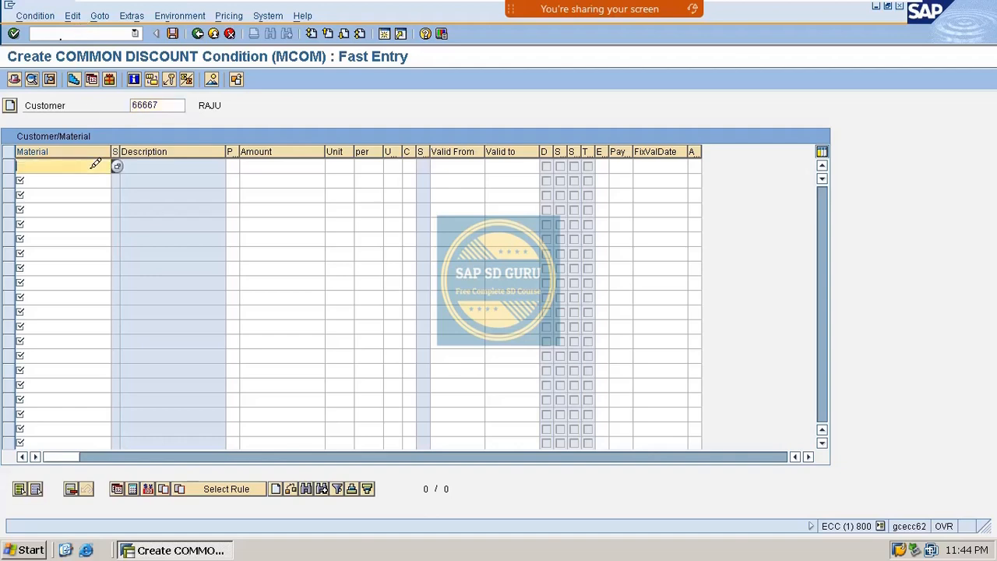
pyautogui.click(95, 164)
pyautogui.press('Down')
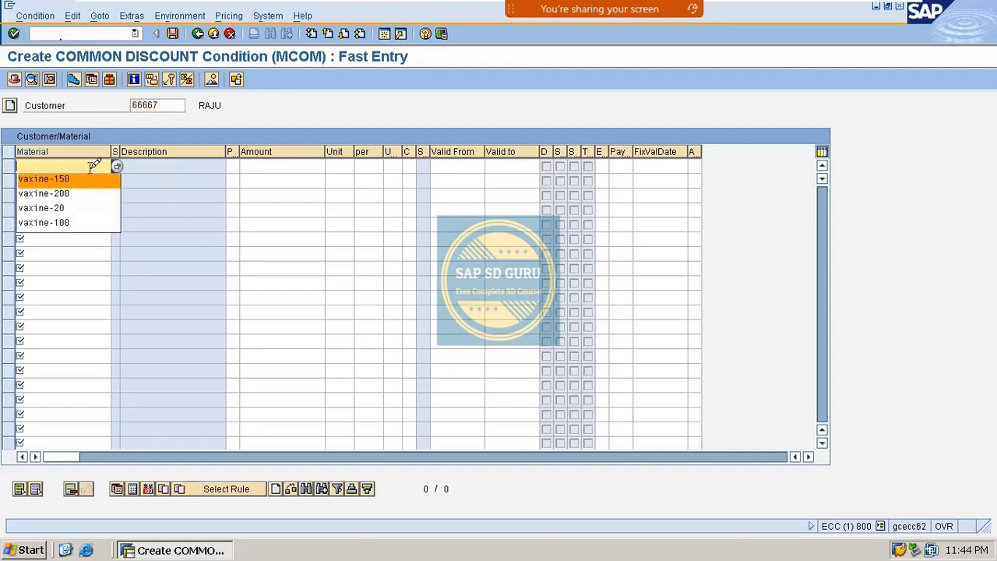
pyautogui.press('Down')
pyautogui.press('Return')
pyautogui.press('Tab')
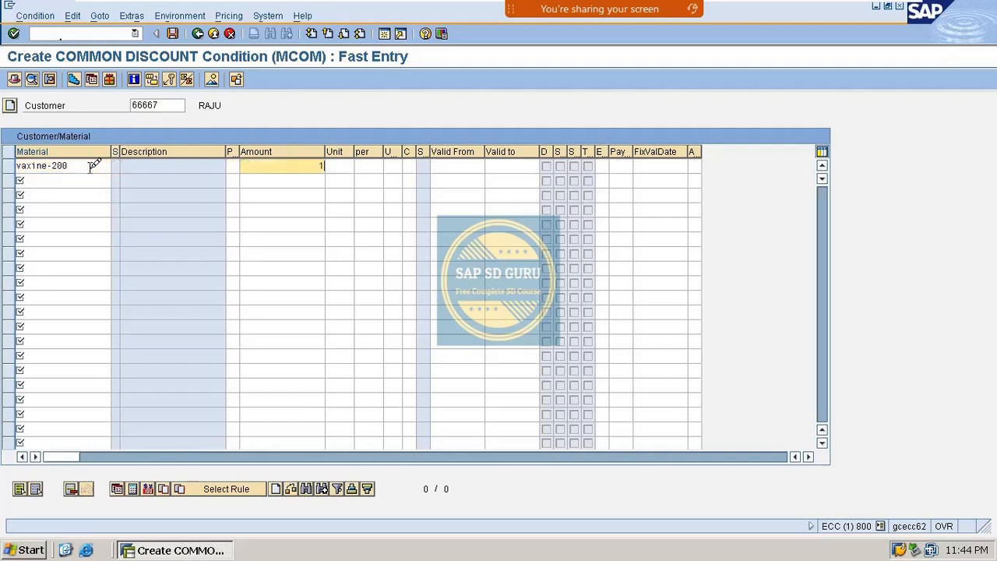
pyautogui.press('Return')
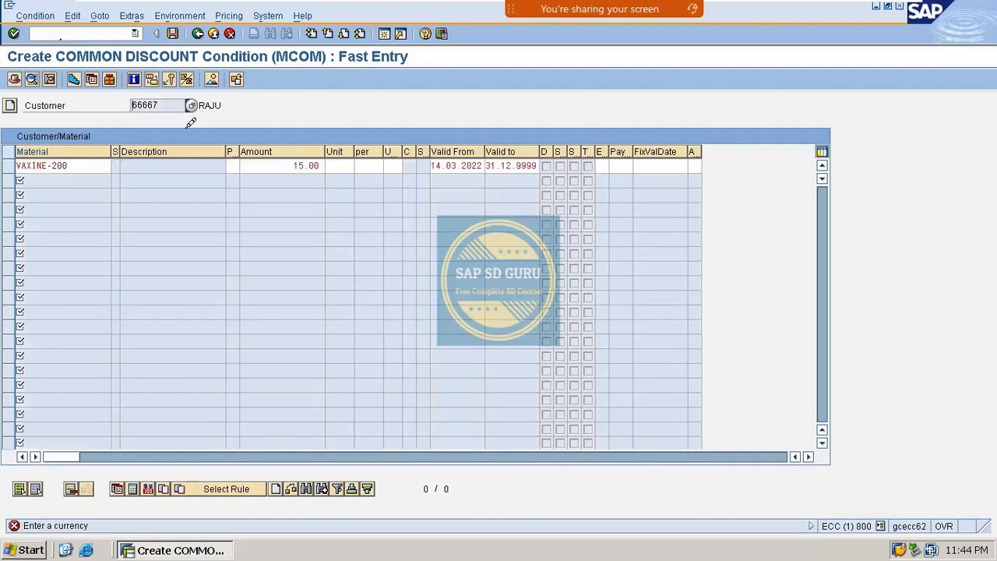
pyautogui.click(343, 165)
pyautogui.write('INR')
pyautogui.press('Return')
pyautogui.hotkey('ctrl', 's')
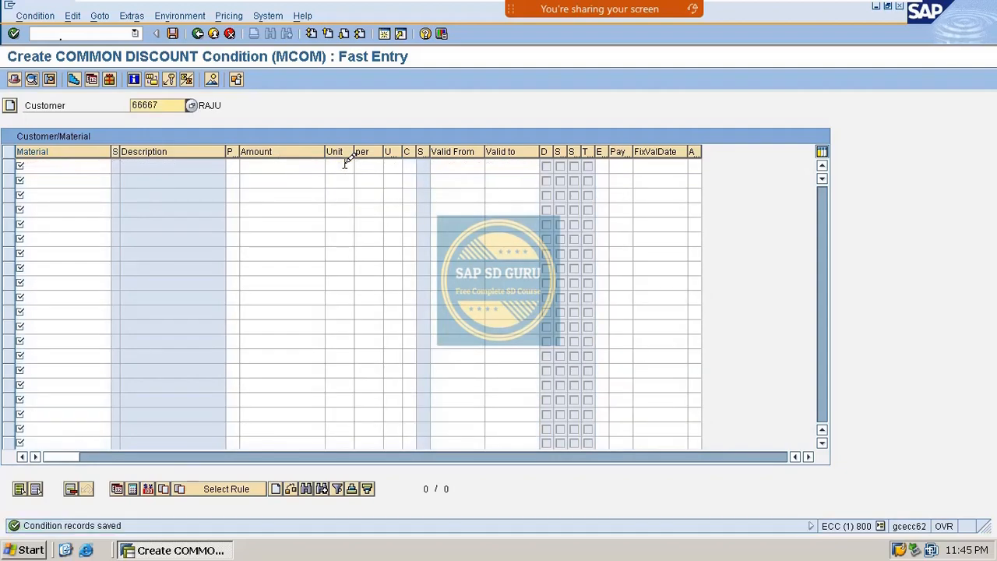
# Open transaction VA01 and begin a new standard order with the same sold-to customer
pyautogui.click(121, 30)
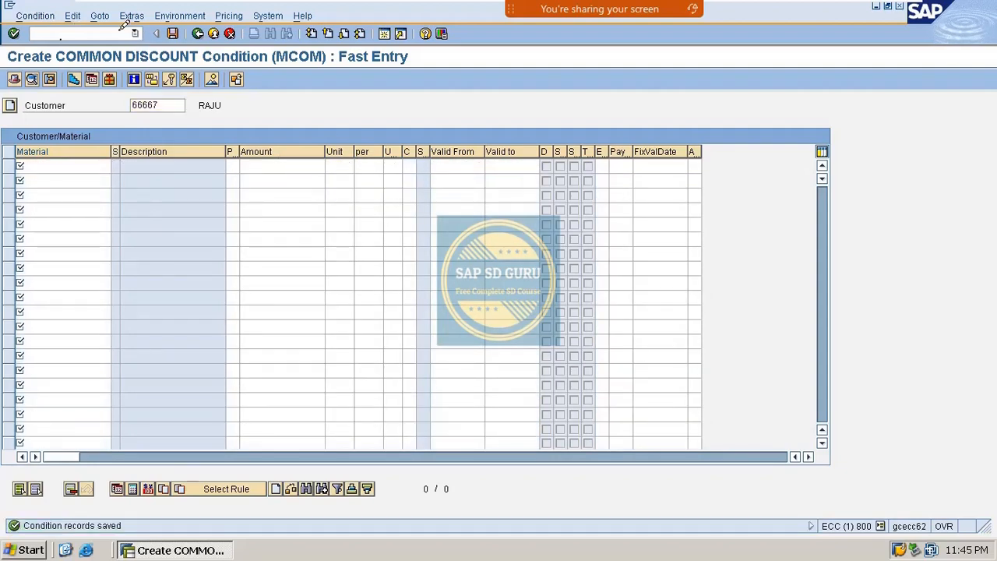
pyautogui.write('/nva01')
pyautogui.press('Return')
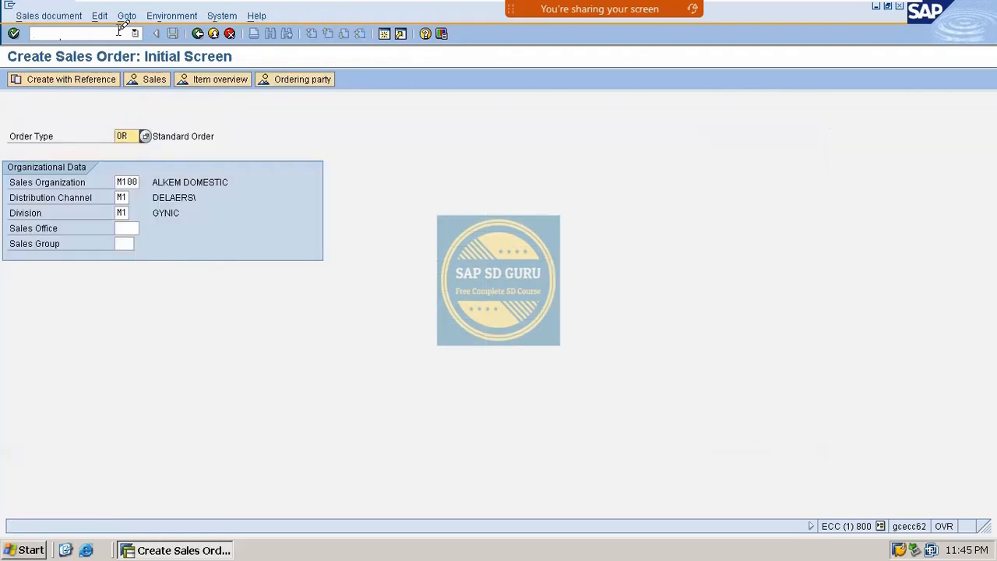
pyautogui.press('Return')
pyautogui.press('Down')
pyautogui.press('Down')
pyautogui.press('Return')
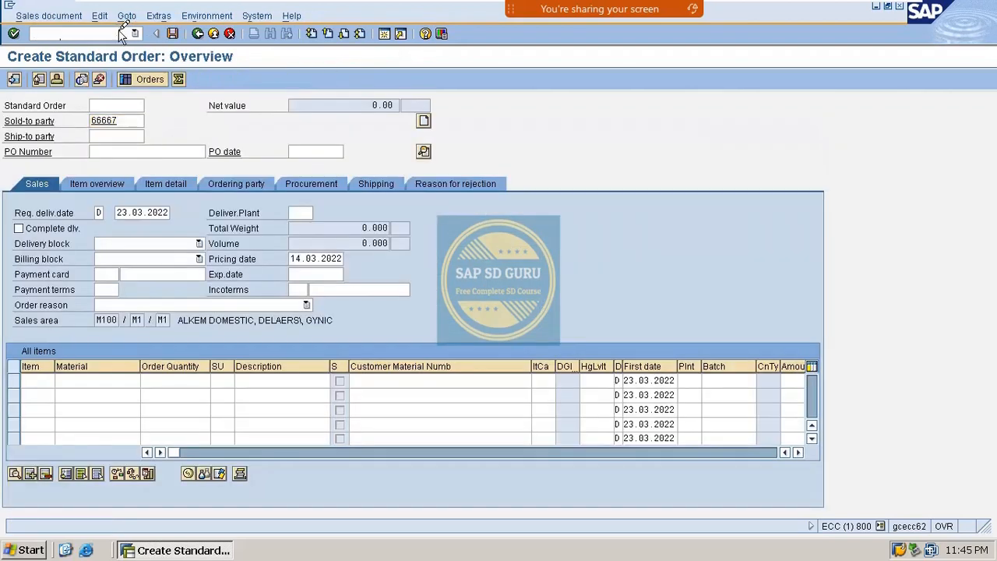
# Add material VAXINE-200 with an order quantity of 1 and open the item's details
pyautogui.press('Return')
pyautogui.press('Down')
pyautogui.press('Down')
pyautogui.press('Return')
pyautogui.press('Tab')
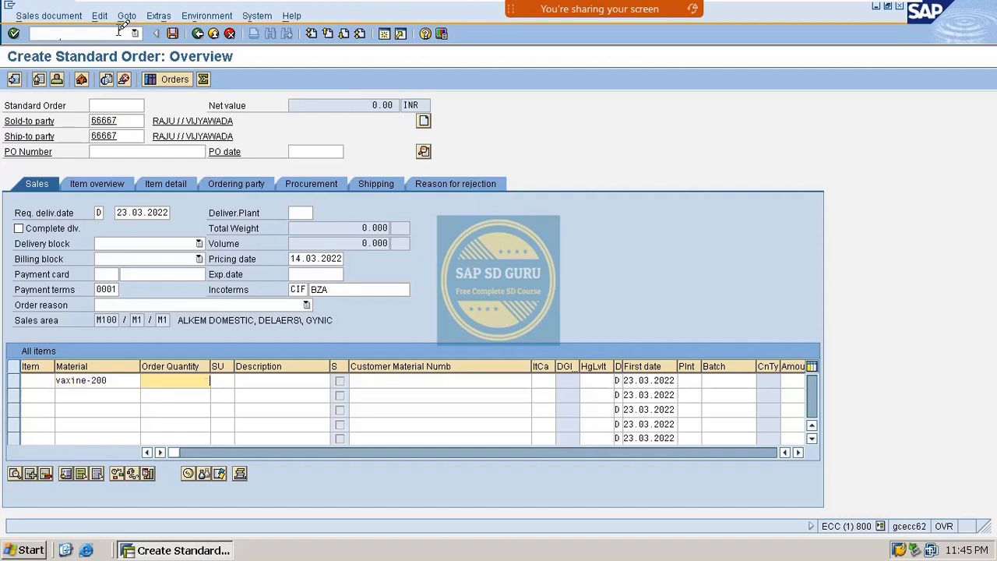
pyautogui.write('1')
pyautogui.press('Return')
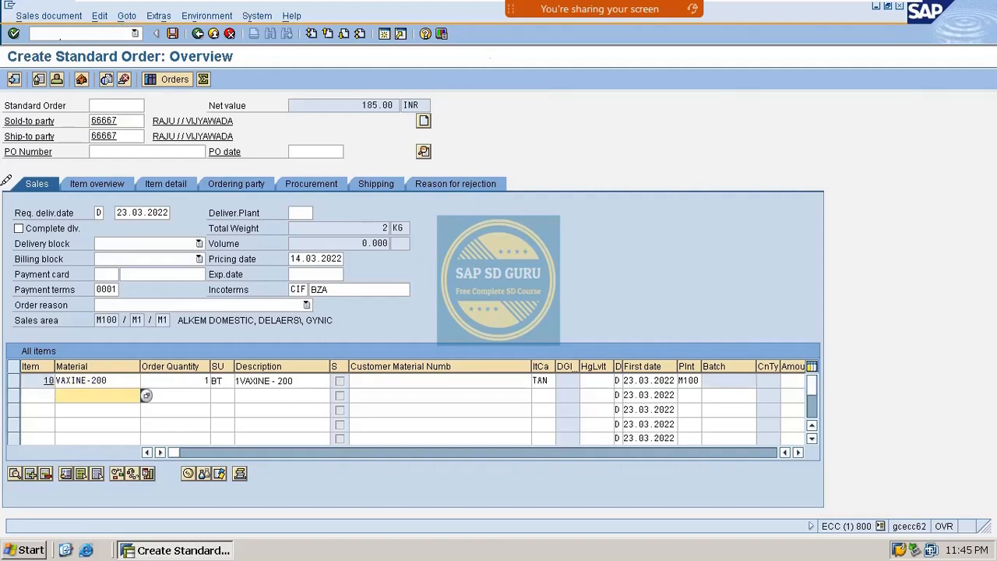
pyautogui.doubleClick(116, 380)
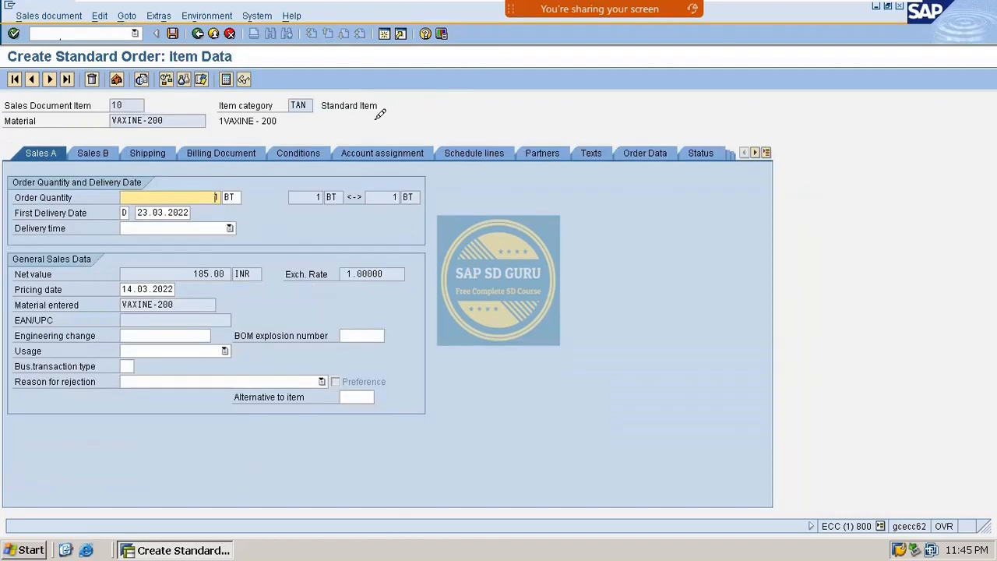
# Analyze the item's pricing conditions and inspect the MCOM Material access 10 and its VAXINE-200 condition record
pyautogui.click(317, 151)
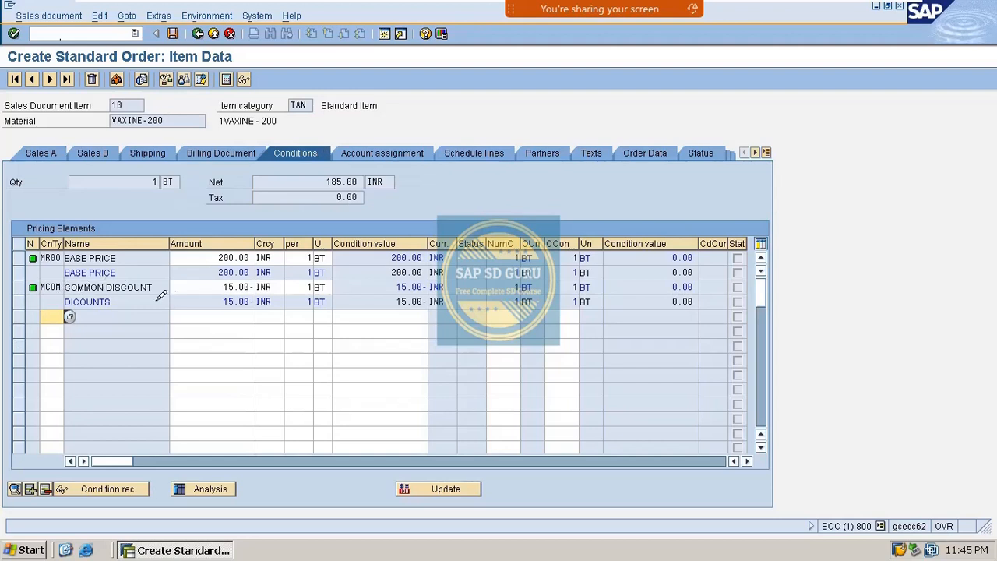
pyautogui.click(23, 287)
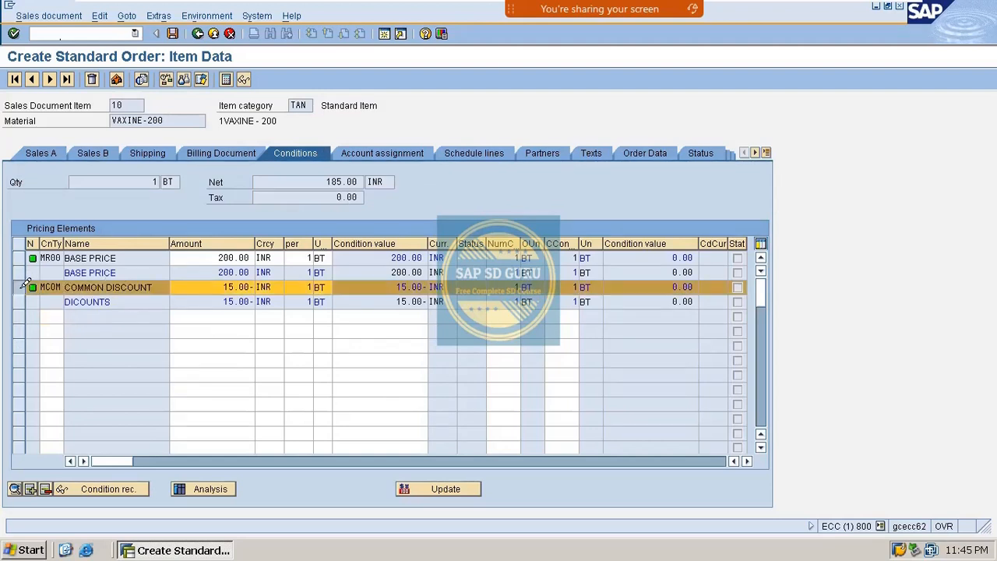
pyautogui.click(210, 488)
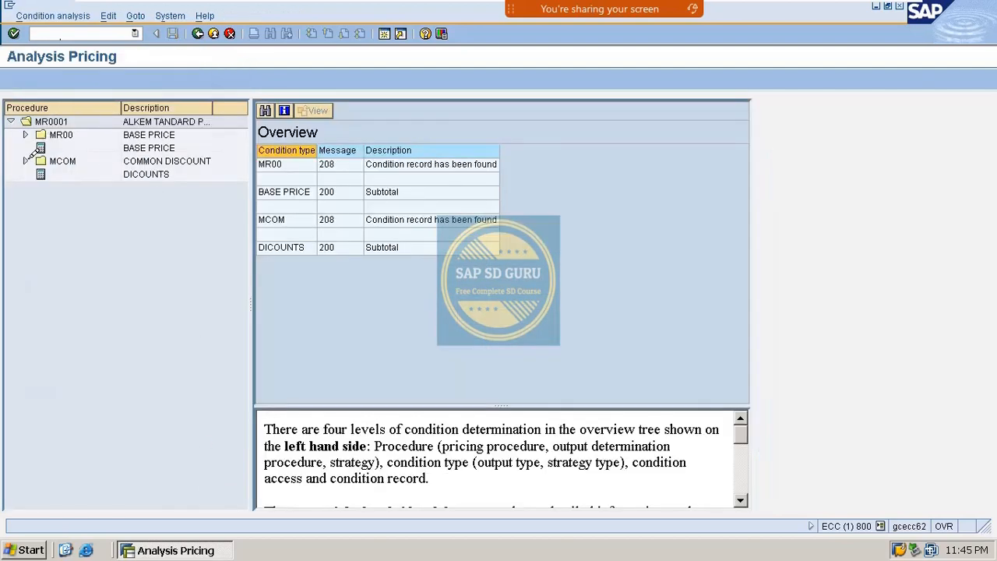
pyautogui.click(26, 160)
pyautogui.click(40, 174)
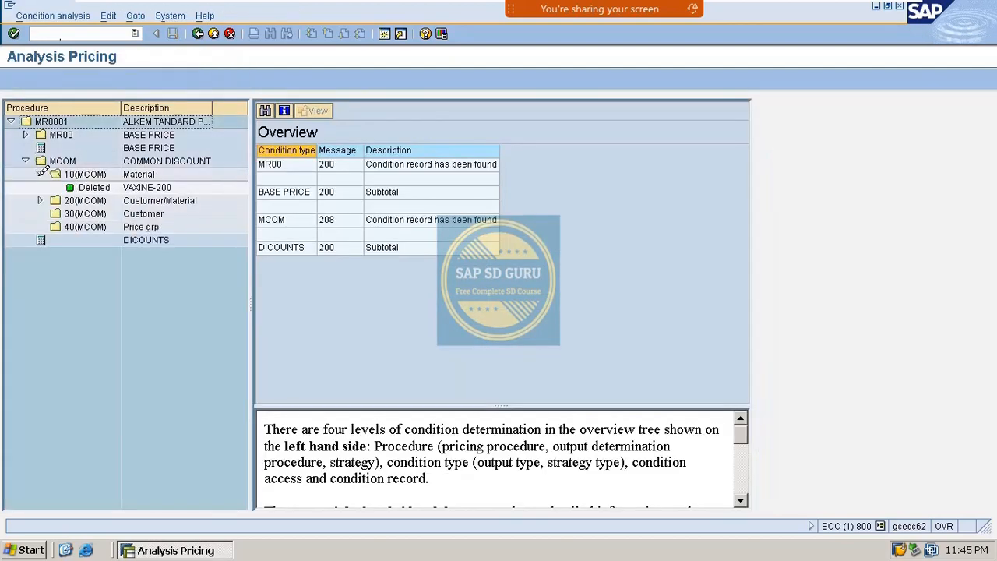
pyautogui.click(84, 173)
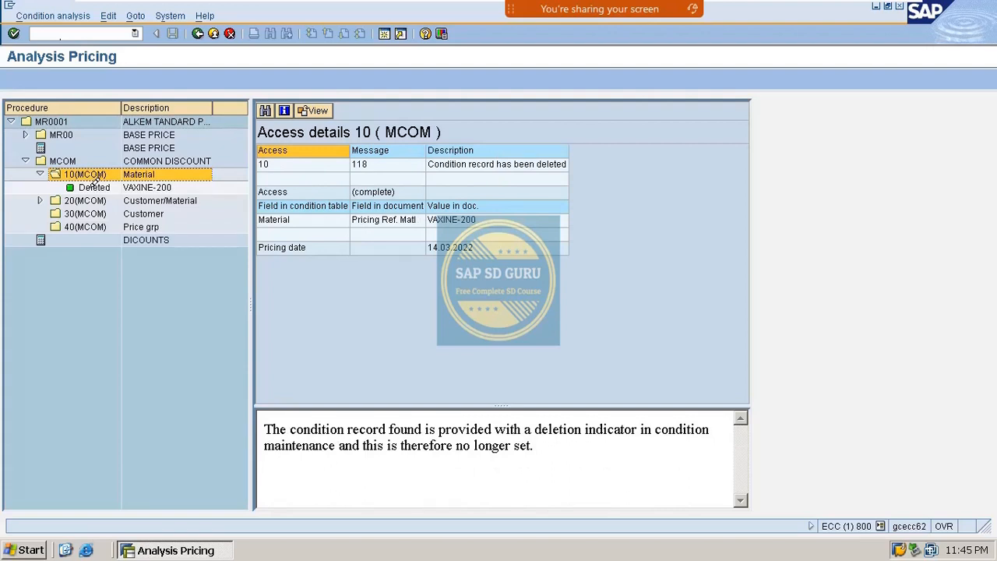
pyautogui.doubleClick(93, 185)
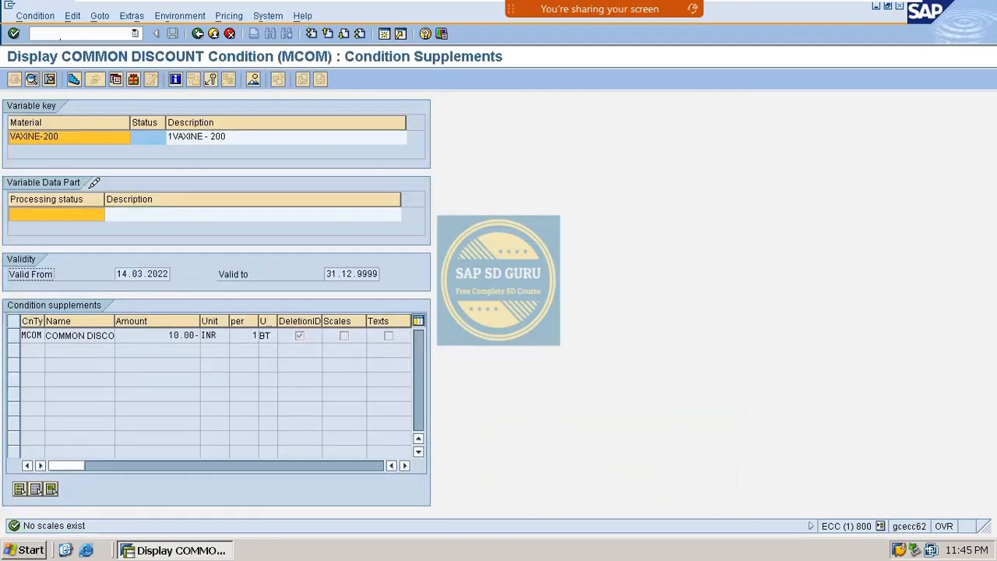
pyautogui.click(198, 33)
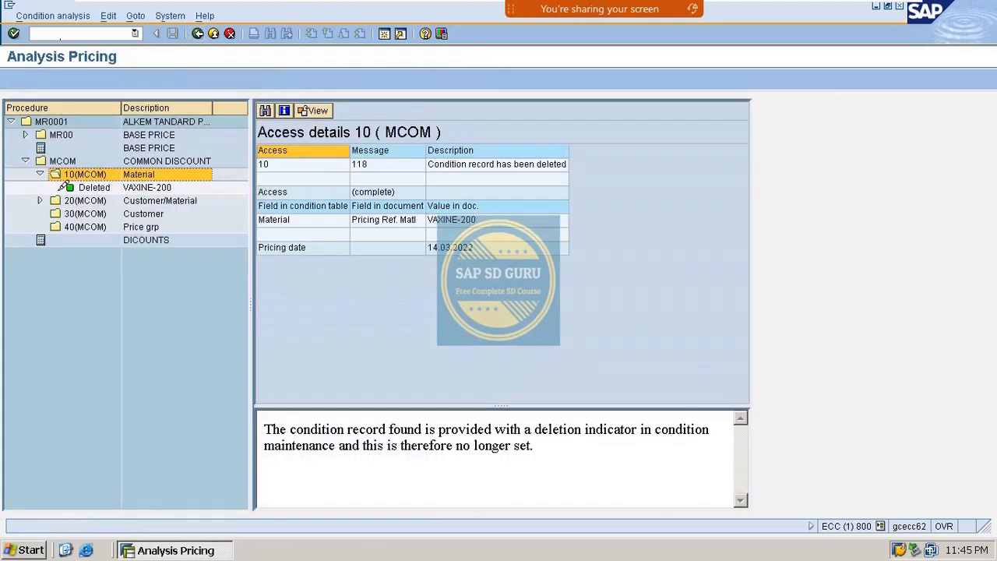
# Inspect the MCOM condition record under the Customer/Material access 20 and return to the pricing analysis
pyautogui.click(40, 200)
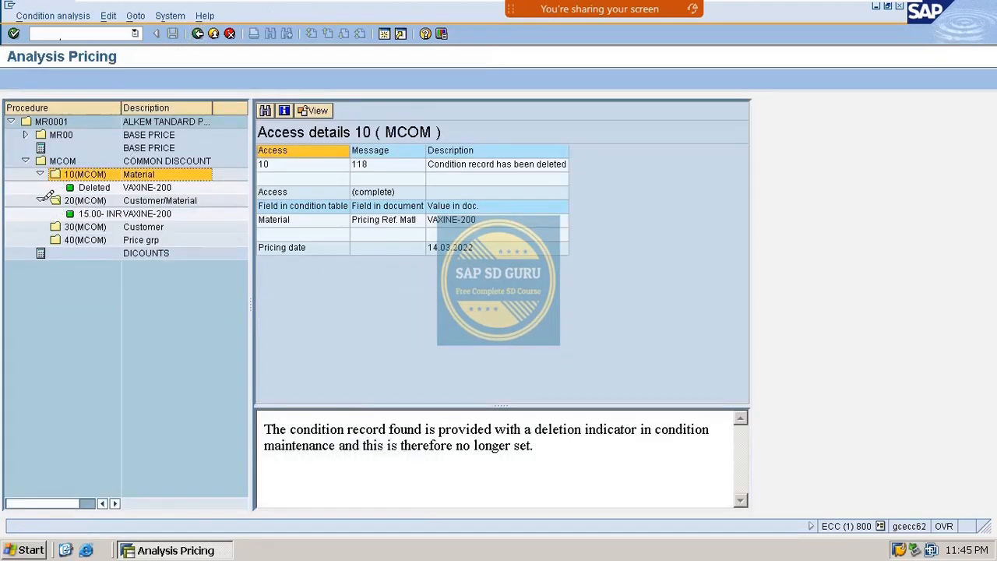
pyautogui.click(93, 212)
pyautogui.doubleClick(93, 213)
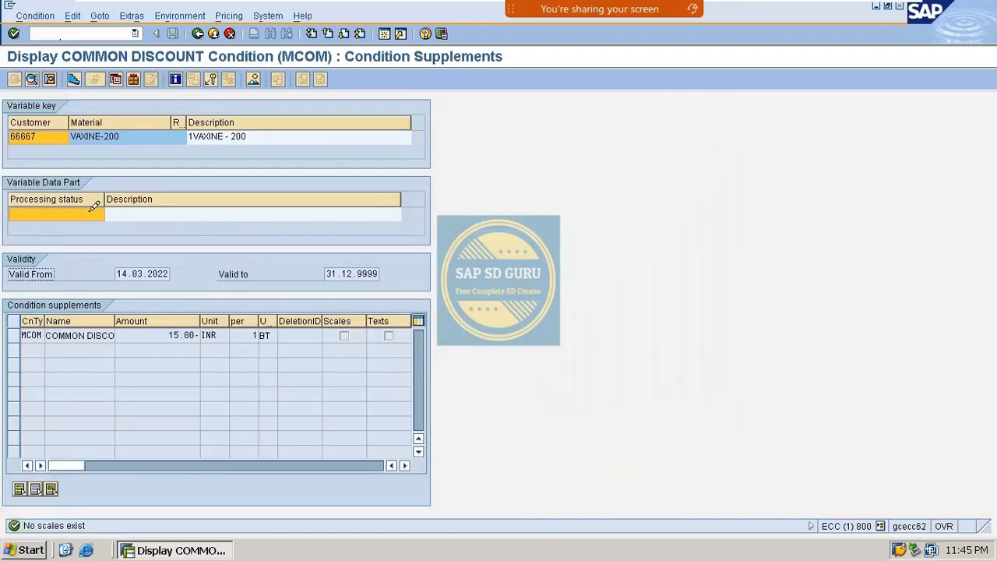
pyautogui.click(198, 32)
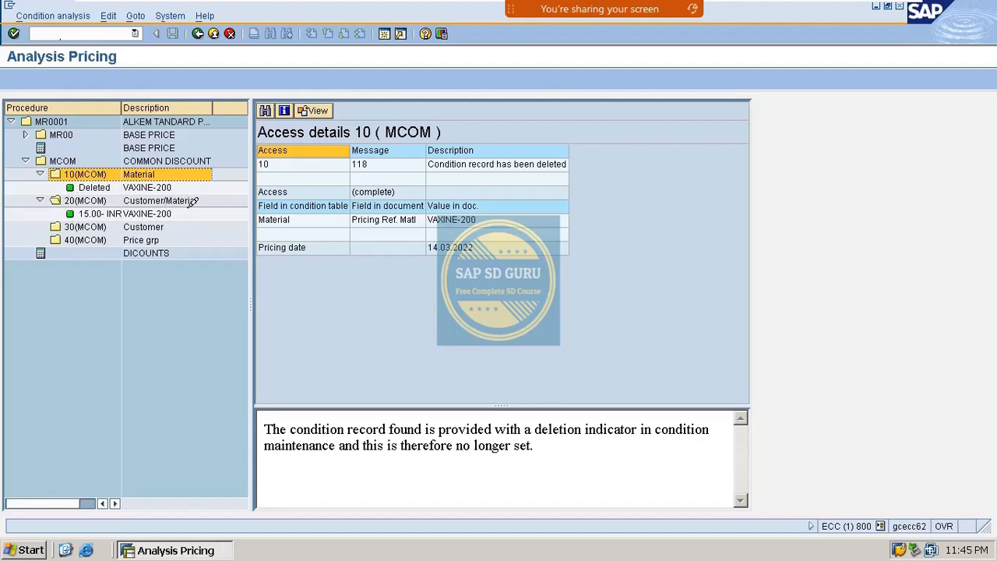
# Examine the details of MCOM accesses 30 Customer and 40 Price grp, then review the common discount amount in the item conditions
pyautogui.click(68, 224)
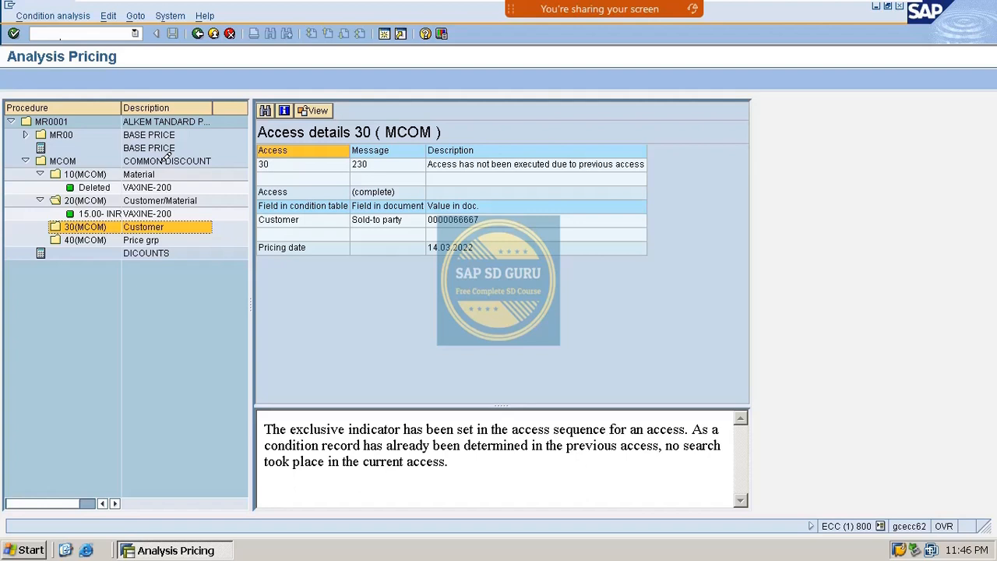
pyautogui.click(118, 199)
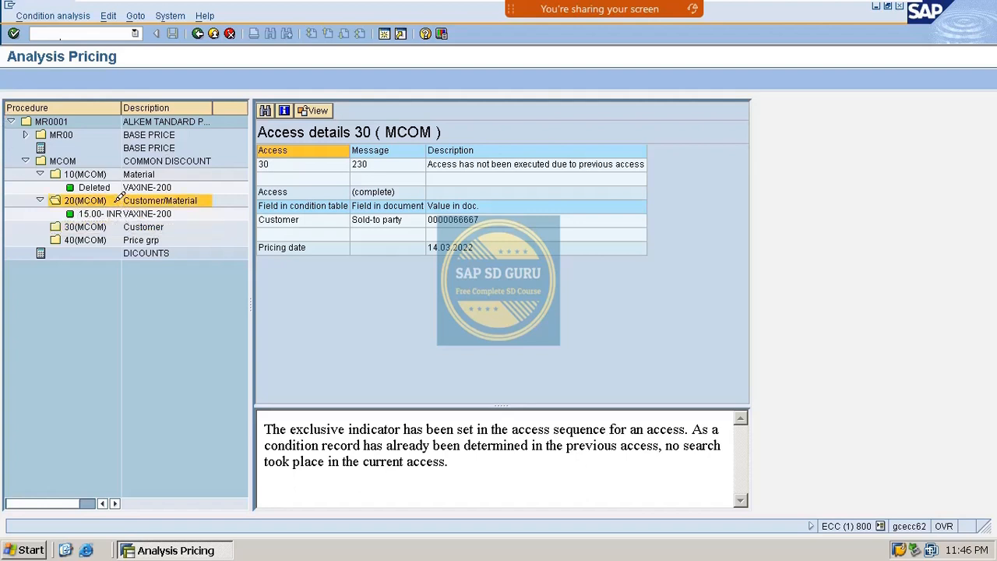
pyautogui.click(101, 226)
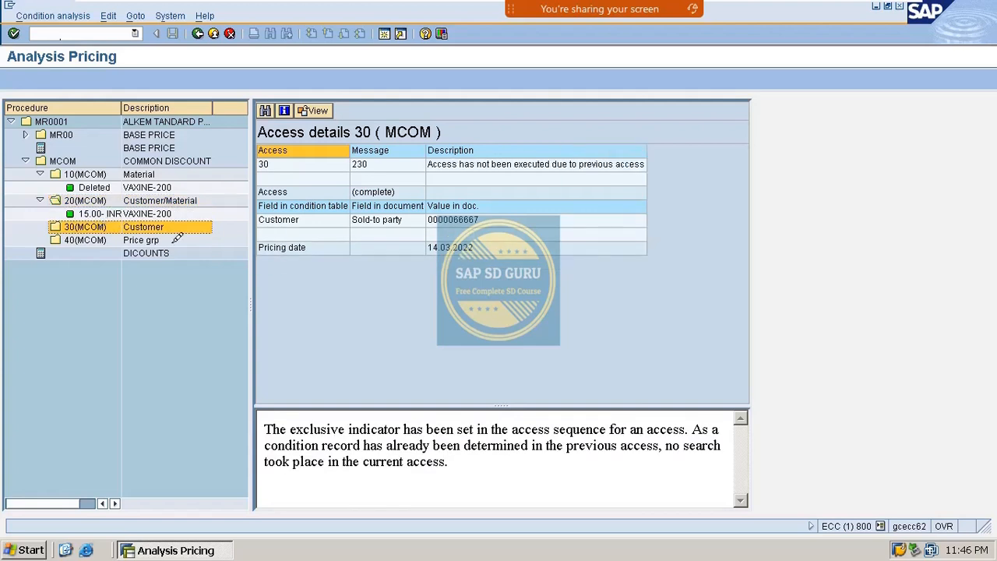
pyautogui.click(110, 234)
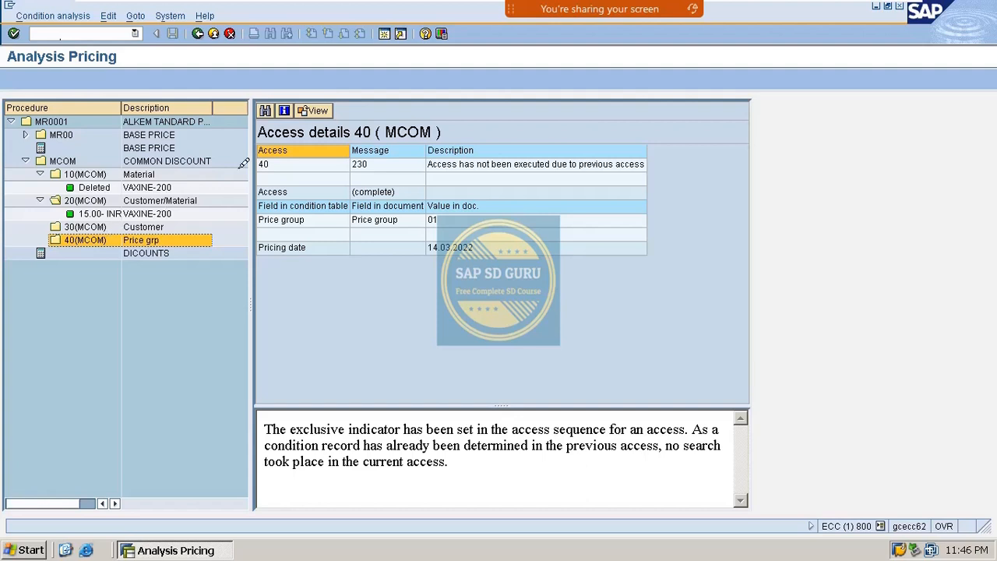
pyautogui.click(213, 33)
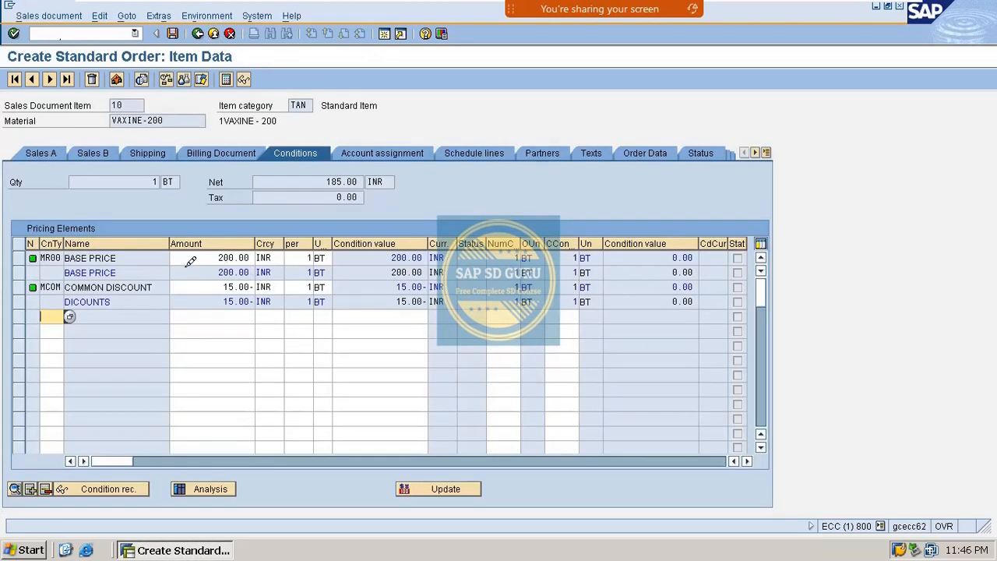
pyautogui.click(201, 287)
pyautogui.moveTo(201, 287); pyautogui.dragTo(333, 307)
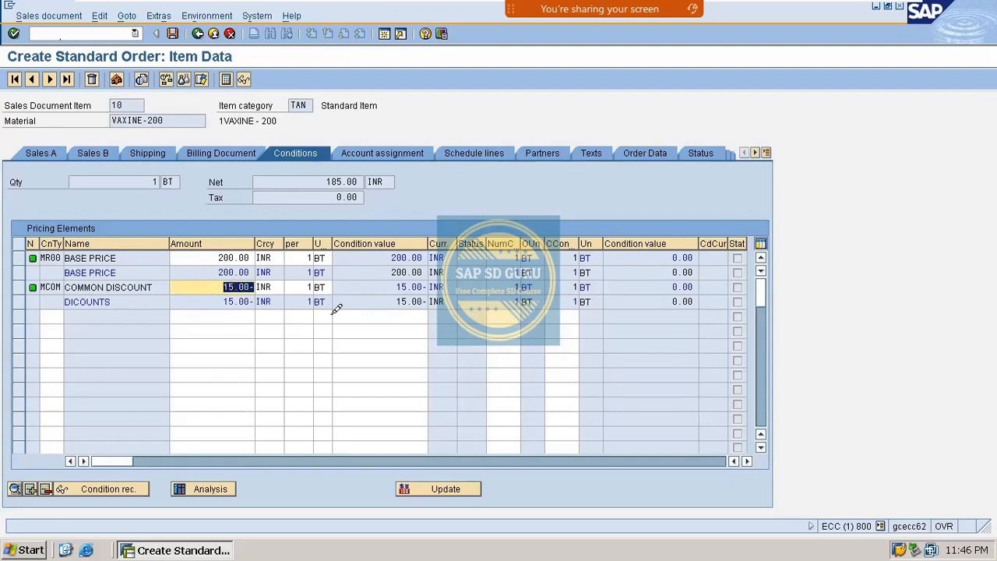
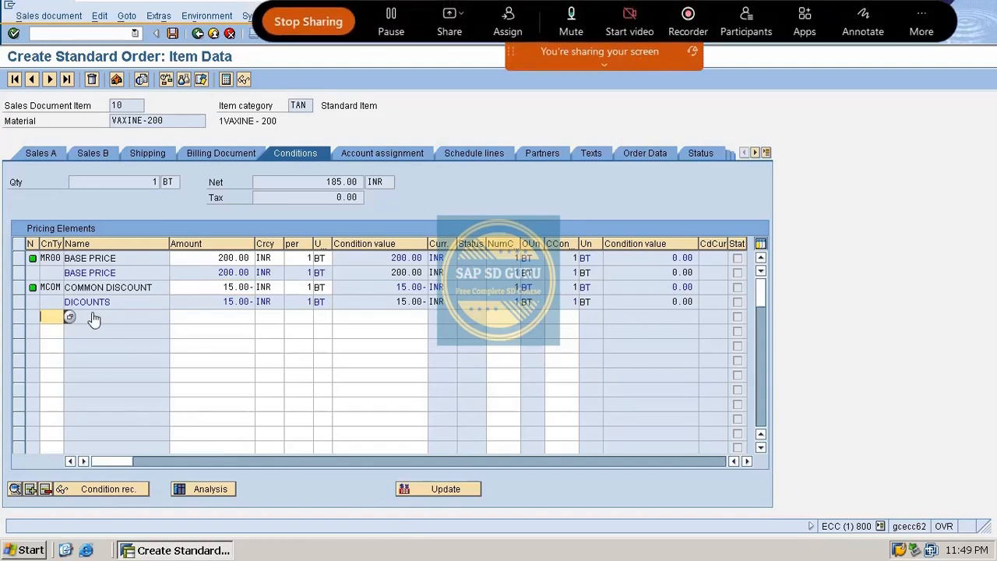
# Reopen the pricing analysis for MCOM, recheck the Material access record, and return to the item conditions
pyautogui.click(19, 288)
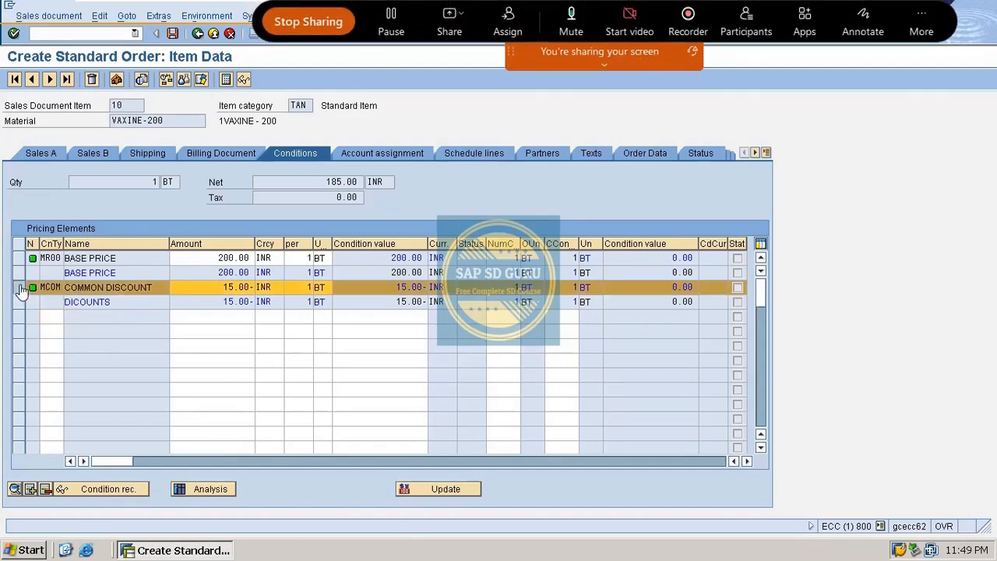
pyautogui.click(230, 487)
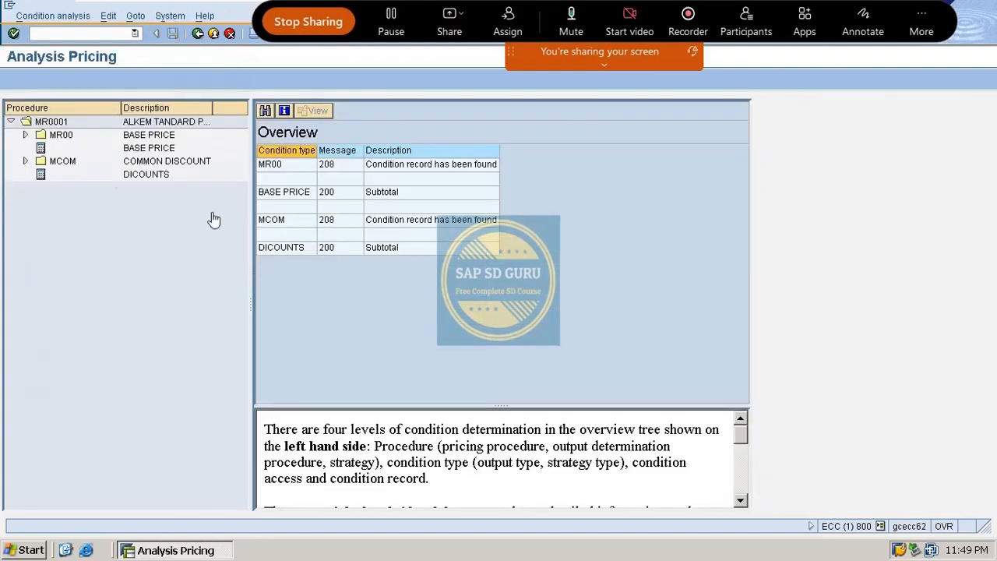
pyautogui.click(25, 162)
pyautogui.doubleClick(78, 175)
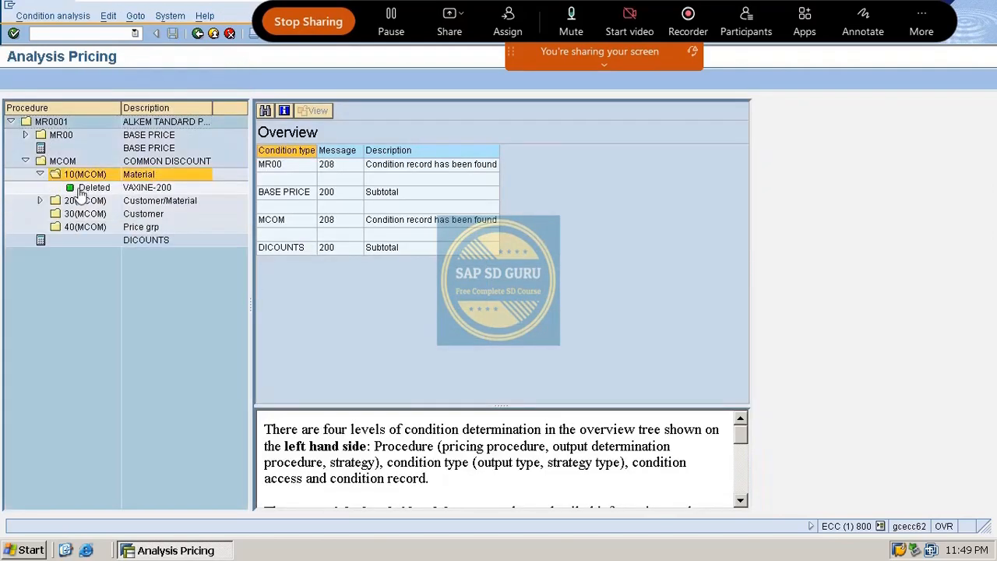
pyautogui.doubleClick(78, 187)
pyautogui.click(198, 33)
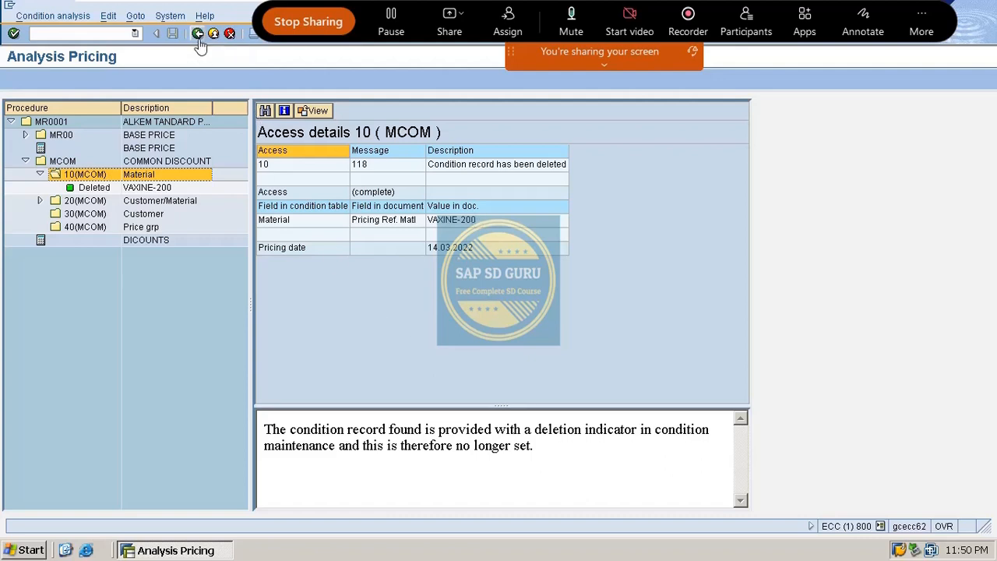
pyautogui.click(199, 35)
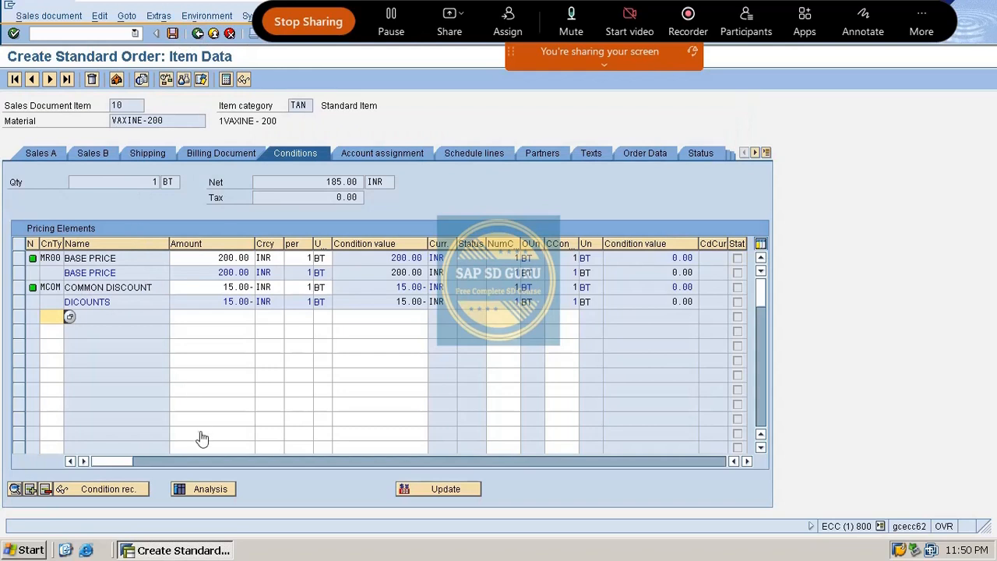
# Open transaction V/07 in a new session and locate access sequence MCOM
pyautogui.click(86, 36)
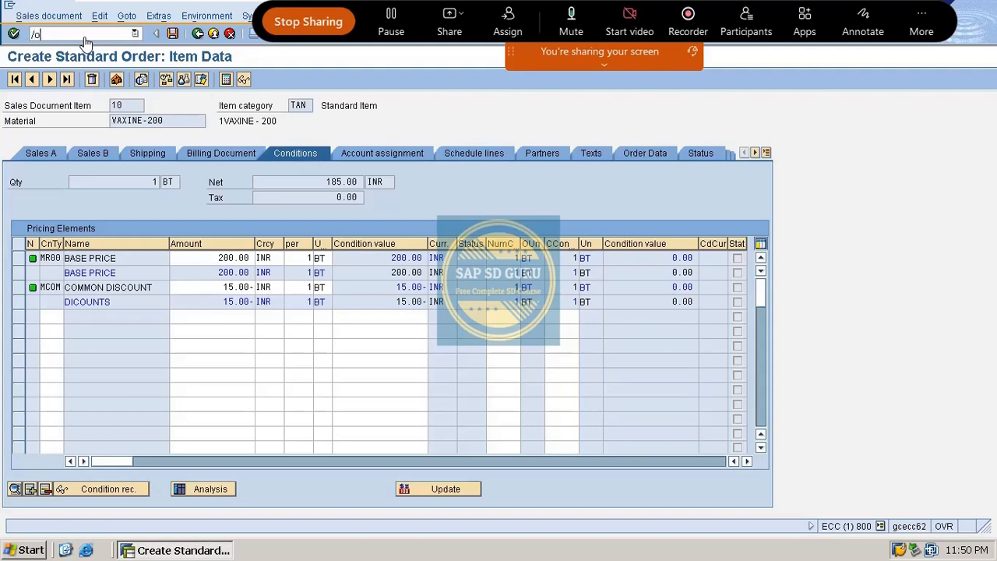
pyautogui.press('Return')
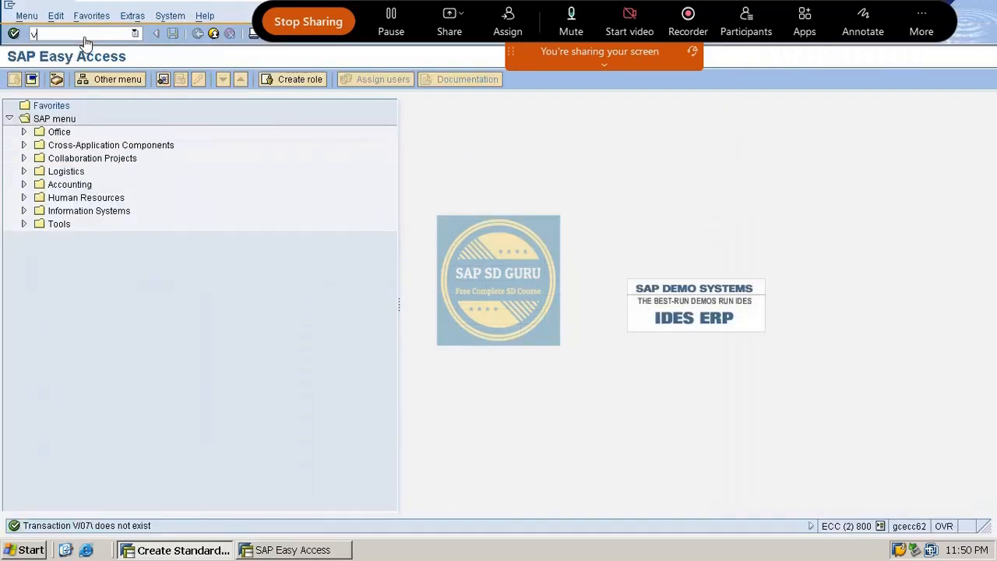
pyautogui.write('v/07')
pyautogui.press('Return')
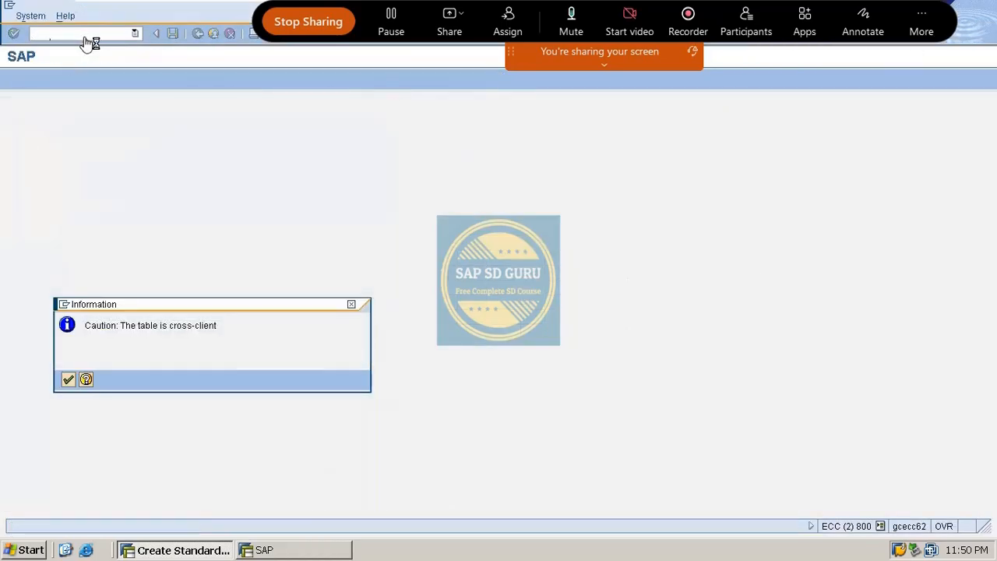
pyautogui.press('Return')
pyautogui.click(298, 505)
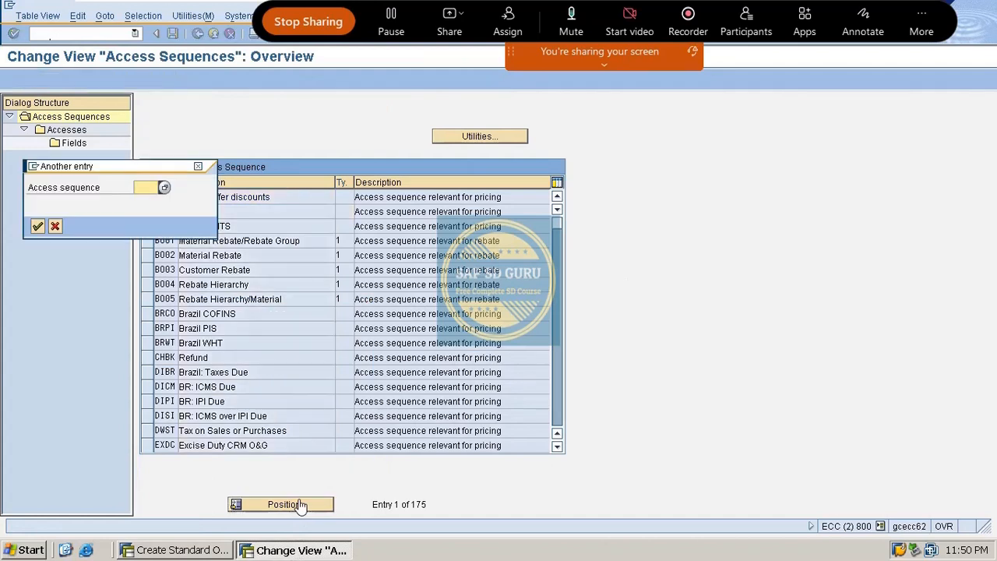
pyautogui.write('mcom')
pyautogui.press('Return')
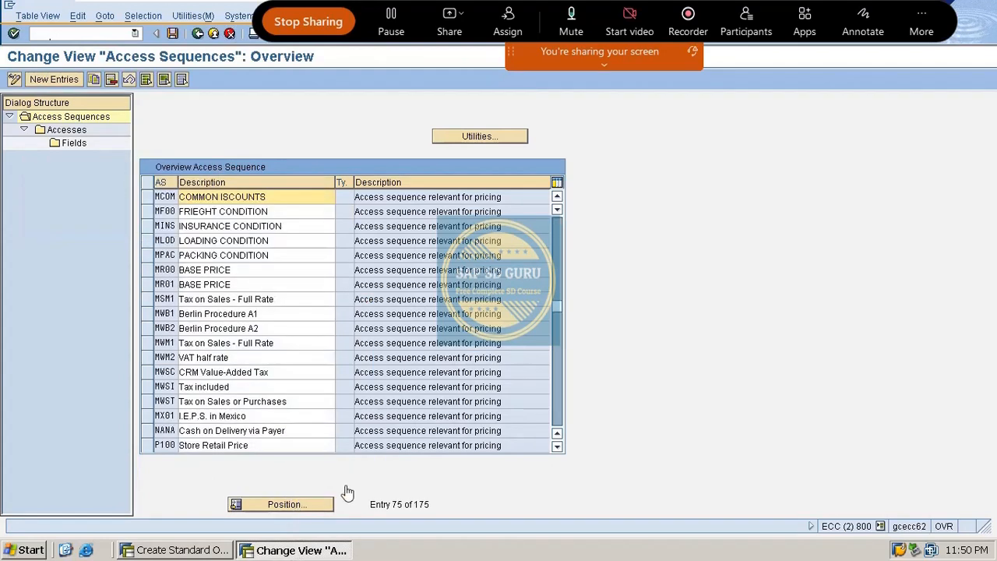
pyautogui.click(146, 197)
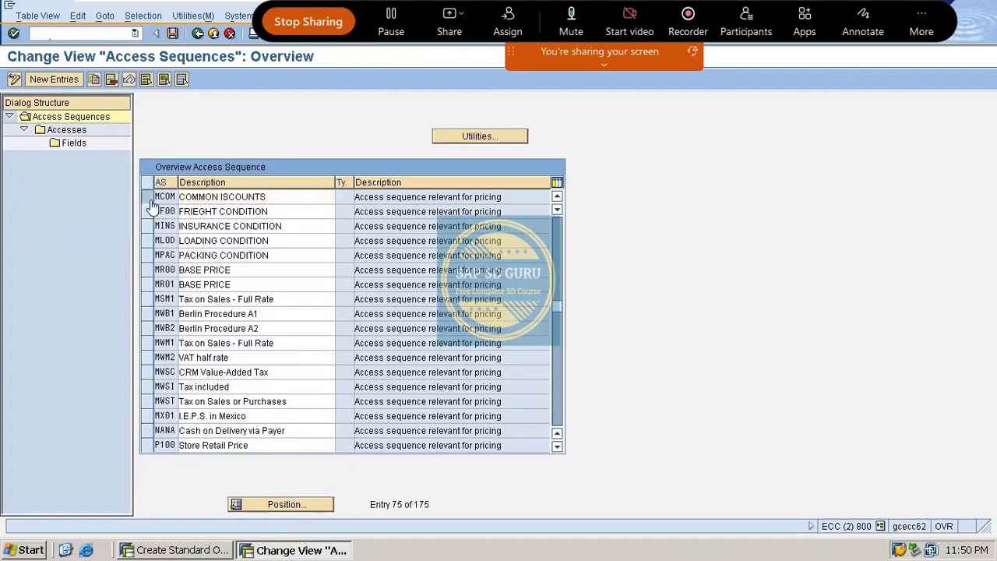
pyautogui.click(66, 145)
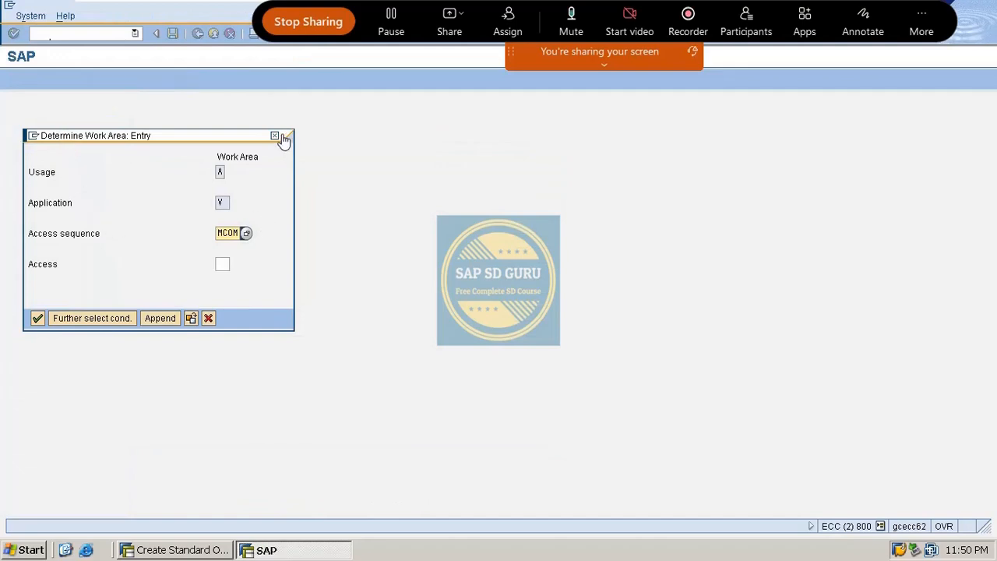
pyautogui.click(277, 137)
pyautogui.click(205, 249)
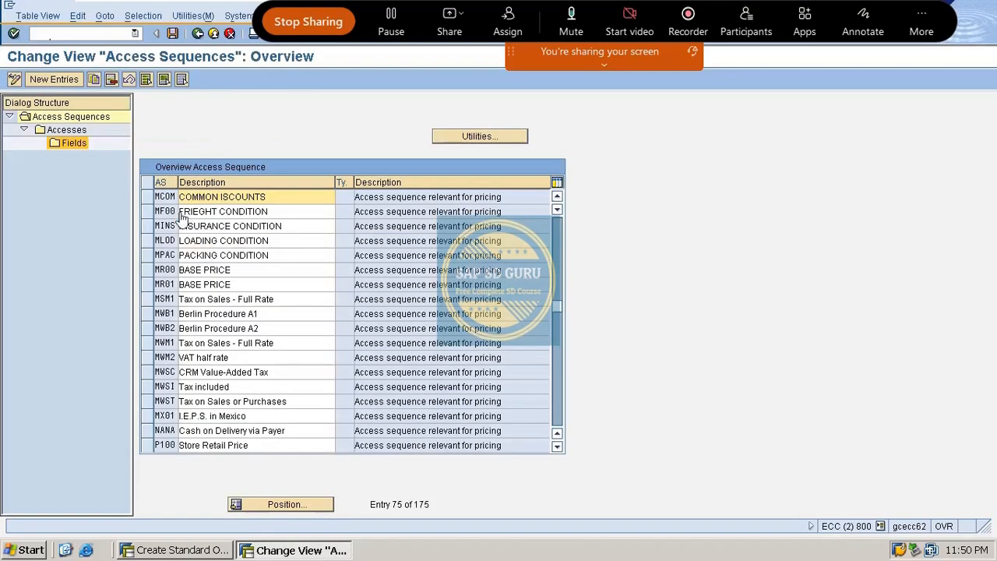
# Display the accesses of access sequence MCOM and highlight the Material description of access 10
pyautogui.click(148, 197)
pyautogui.click(66, 130)
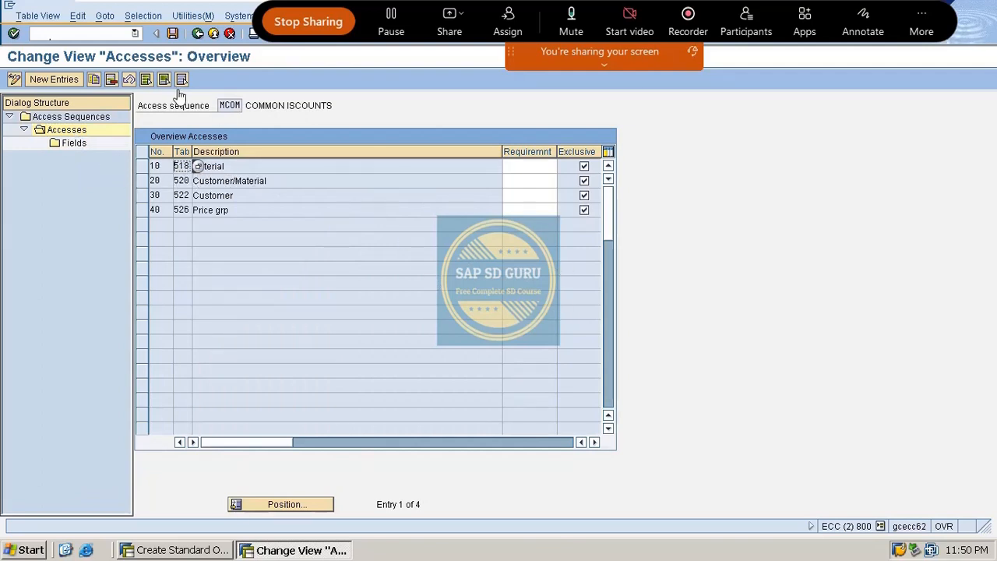
pyautogui.moveTo(233, 167); pyautogui.dragTo(179, 161)
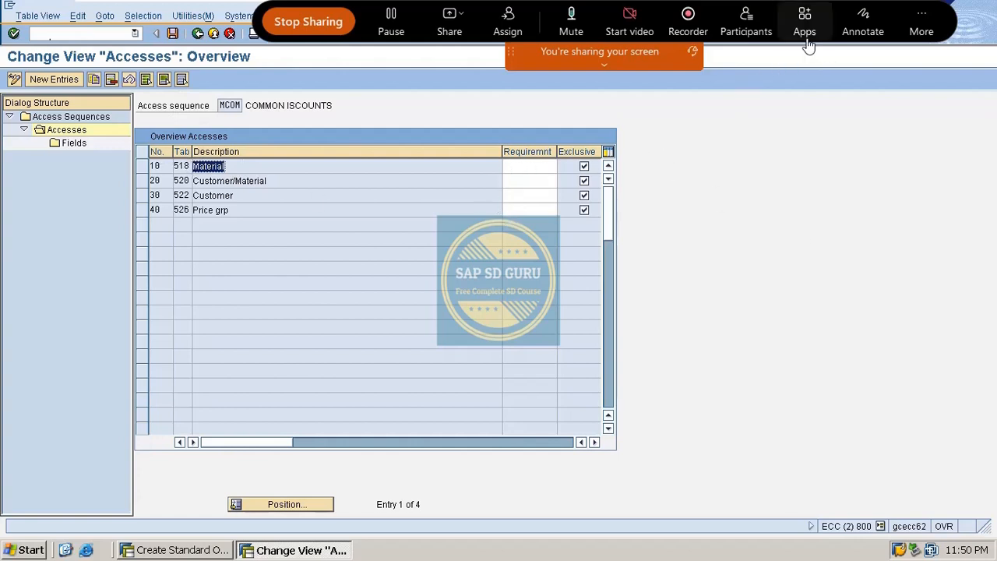
# Start screen annotation and draw green lines from the four MCOM accesses to handwritten discount values 10, 9, 8 and 5
pyautogui.click(859, 23)
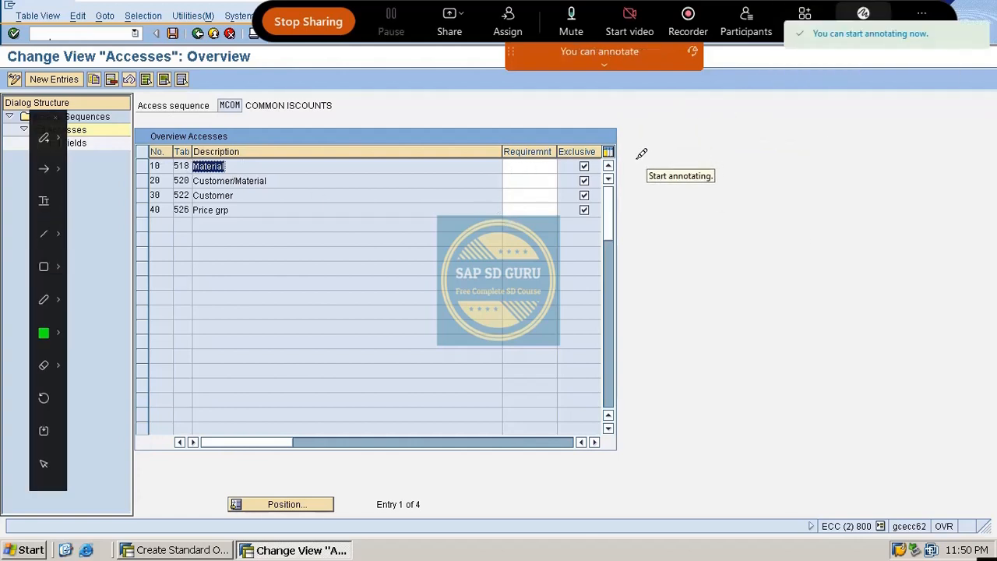
pyautogui.moveTo(635, 161)
pyautogui.mouseDown()
pyautogui.moveTo(696, 167)
pyautogui.moveTo(756, 151)
pyautogui.moveTo(759, 142)
pyautogui.moveTo(744, 137)
pyautogui.mouseUp()
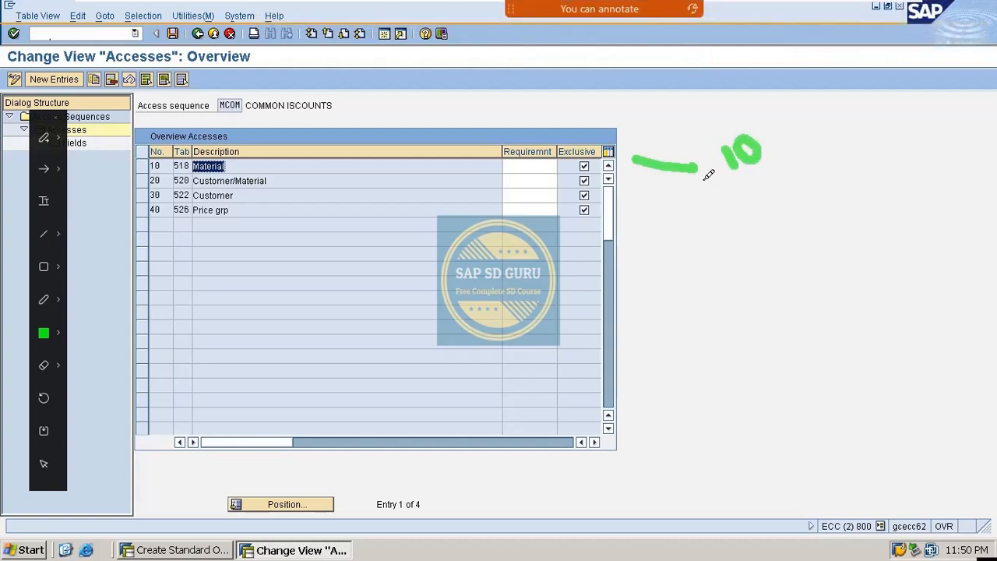
pyautogui.moveTo(629, 181)
pyautogui.mouseDown()
pyautogui.moveTo(729, 204)
pyautogui.moveTo(762, 184)
pyautogui.moveTo(785, 225)
pyautogui.mouseUp()
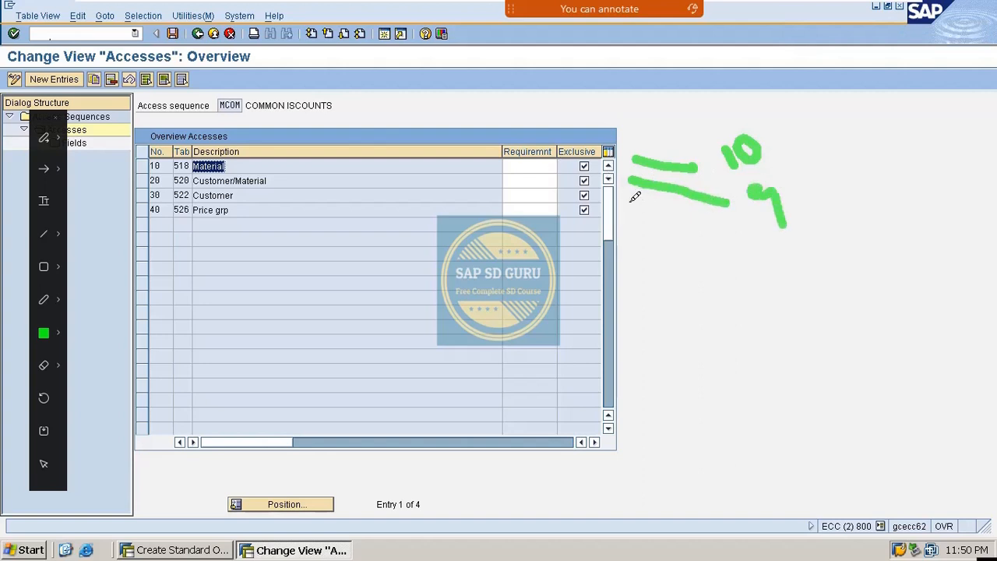
pyautogui.moveTo(630, 201); pyautogui.dragTo(705, 229)
pyautogui.moveTo(767, 240); pyautogui.dragTo(768, 251)
pyautogui.moveTo(527, 217); pyautogui.dragTo(852, 359)
pyautogui.moveTo(879, 327)
pyautogui.mouseDown()
pyautogui.moveTo(896, 352)
pyautogui.moveTo(869, 363)
pyautogui.moveTo(872, 331)
pyautogui.moveTo(893, 331)
pyautogui.mouseUp()
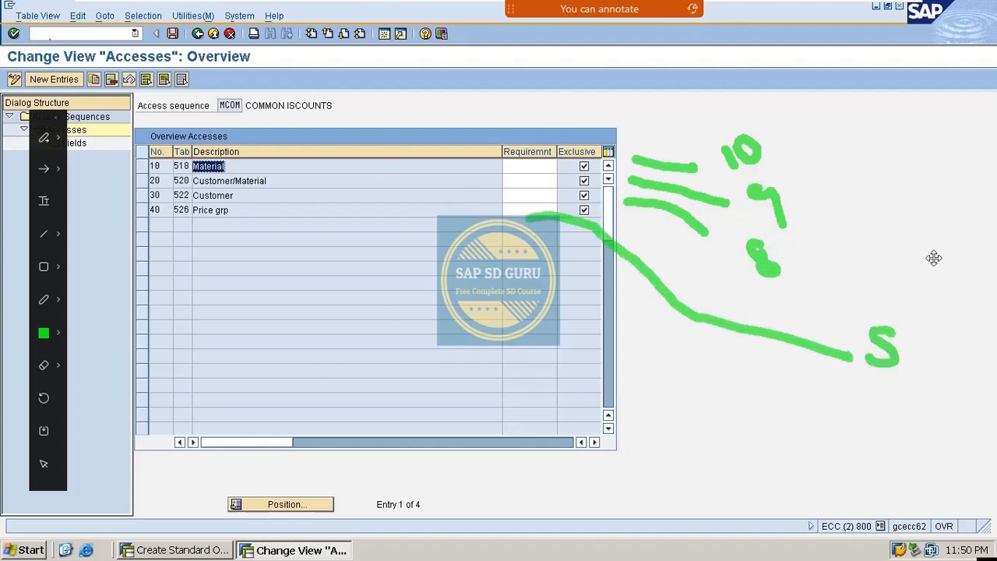
# Draw a check mark beside each of the handwritten values 10, 5, 8 and 9
pyautogui.moveTo(782, 133); pyautogui.dragTo(849, 118)
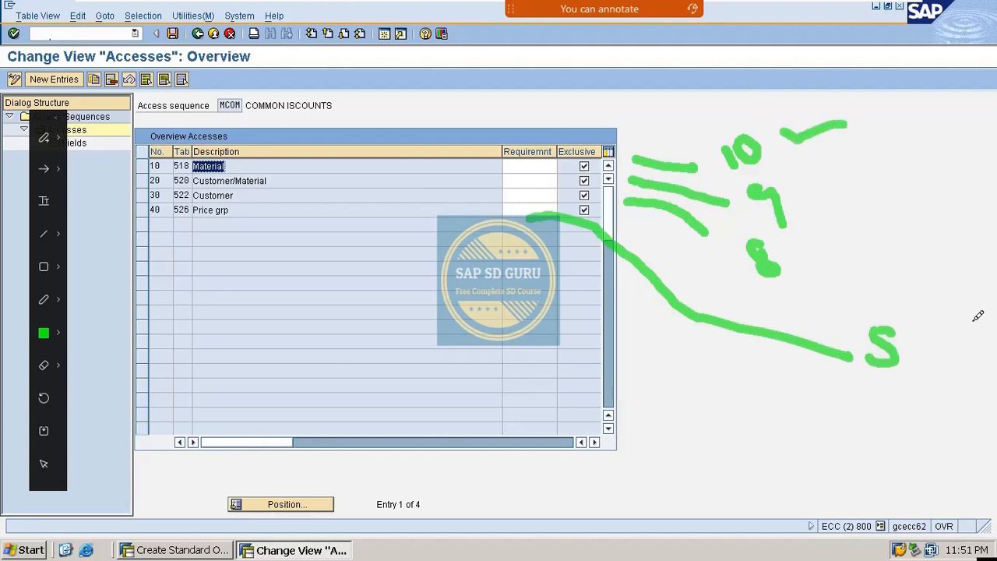
pyautogui.moveTo(938, 338); pyautogui.dragTo(985, 316)
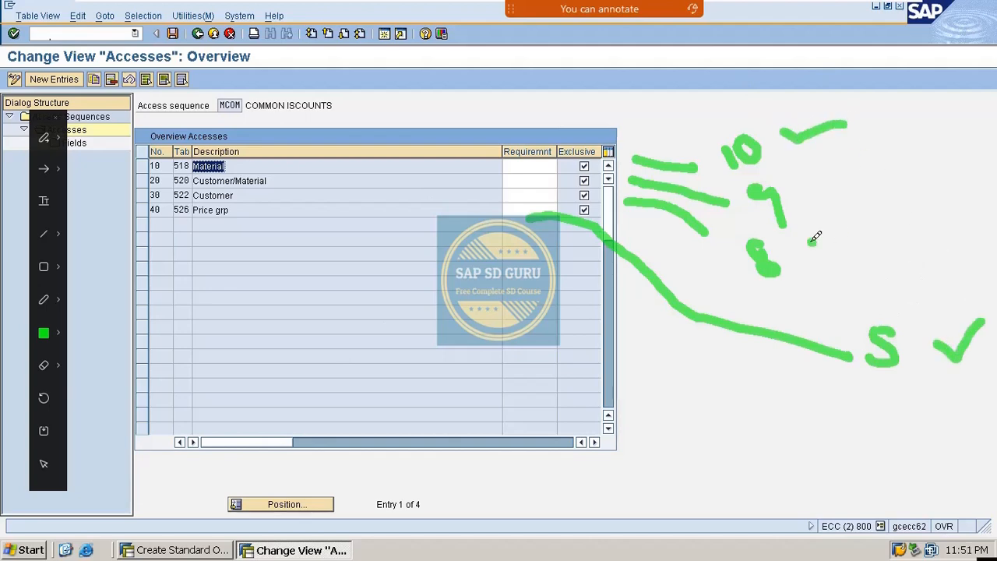
pyautogui.moveTo(809, 238); pyautogui.dragTo(863, 218)
pyautogui.moveTo(792, 191); pyautogui.dragTo(845, 182)
# Draw a curly brace across the accesses table and check marks beside the access descriptions and over access 10
pyautogui.moveTo(506, 117)
pyautogui.mouseDown()
pyautogui.moveTo(477, 201)
pyautogui.moveTo(559, 349)
pyautogui.mouseUp()
pyautogui.moveTo(265, 166)
pyautogui.mouseDown()
pyautogui.moveTo(300, 153)
pyautogui.moveTo(340, 168)
pyautogui.moveTo(352, 230)
pyautogui.moveTo(382, 204)
pyautogui.mouseUp()
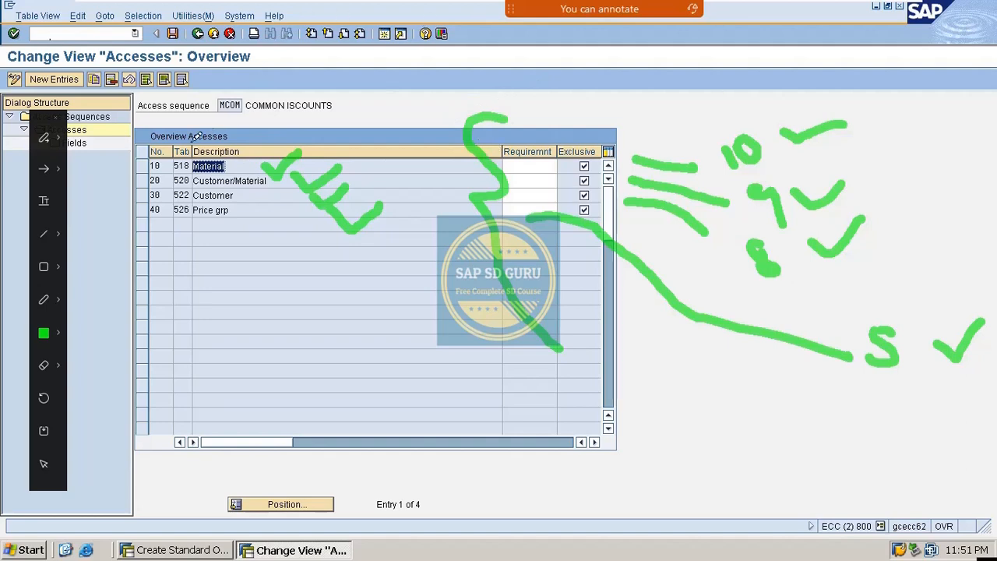
pyautogui.moveTo(113, 160)
pyautogui.mouseDown()
pyautogui.moveTo(153, 165)
pyautogui.moveTo(234, 120)
pyautogui.mouseUp()
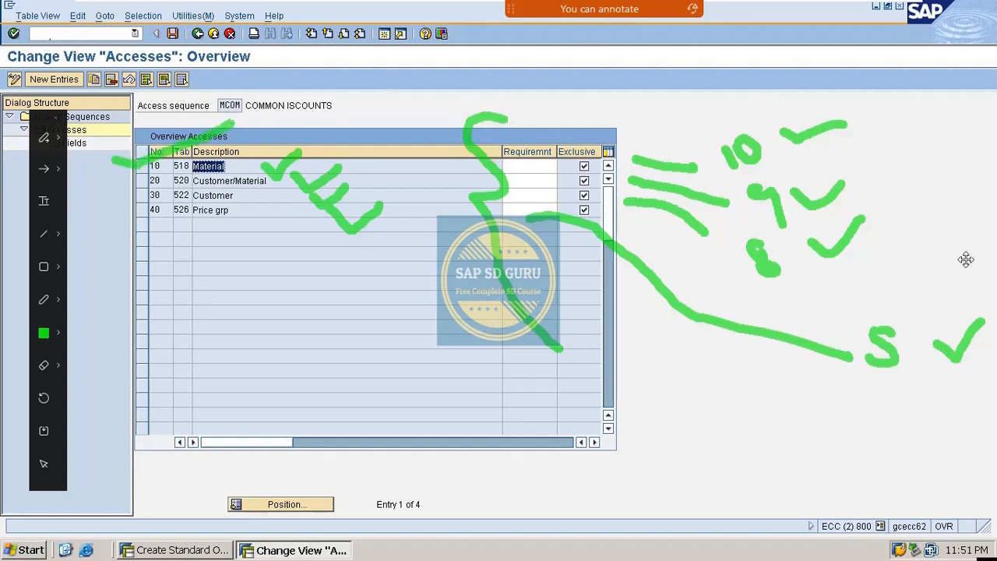
# Circle the handwritten 10, add check marks over the first accesses and beside 9, and draw a bracket line down to 5
pyautogui.moveTo(753, 115)
pyautogui.mouseDown()
pyautogui.moveTo(734, 169)
pyautogui.moveTo(740, 104)
pyautogui.moveTo(720, 90)
pyautogui.mouseUp()
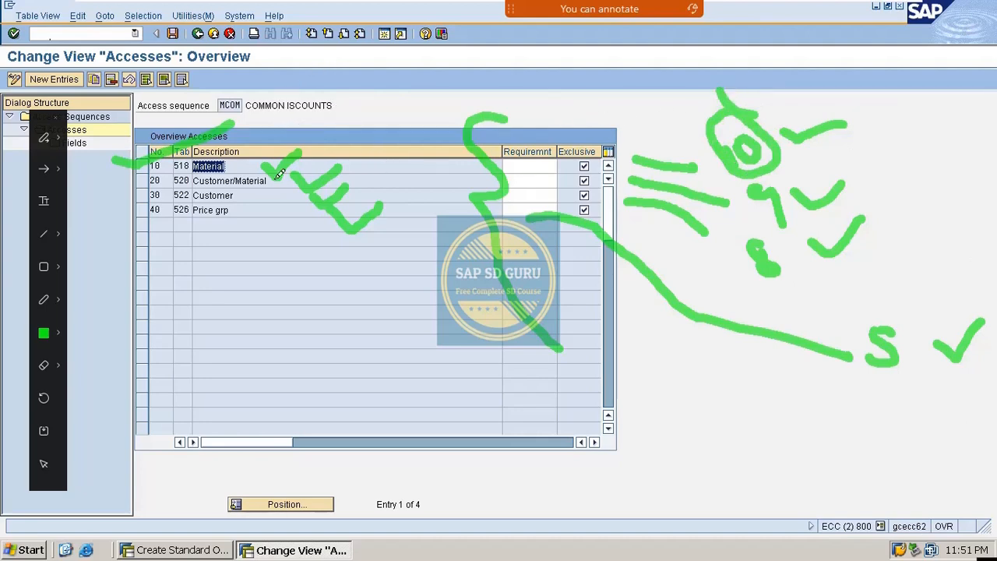
pyautogui.moveTo(118, 167)
pyautogui.mouseDown()
pyautogui.moveTo(177, 169)
pyautogui.moveTo(228, 145)
pyautogui.mouseUp()
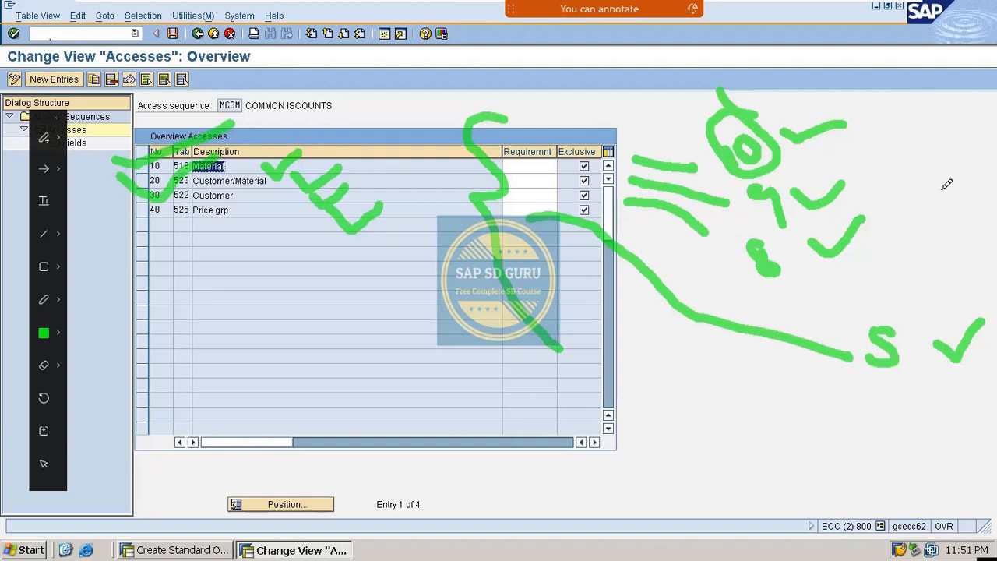
pyautogui.moveTo(861, 177); pyautogui.dragTo(945, 141)
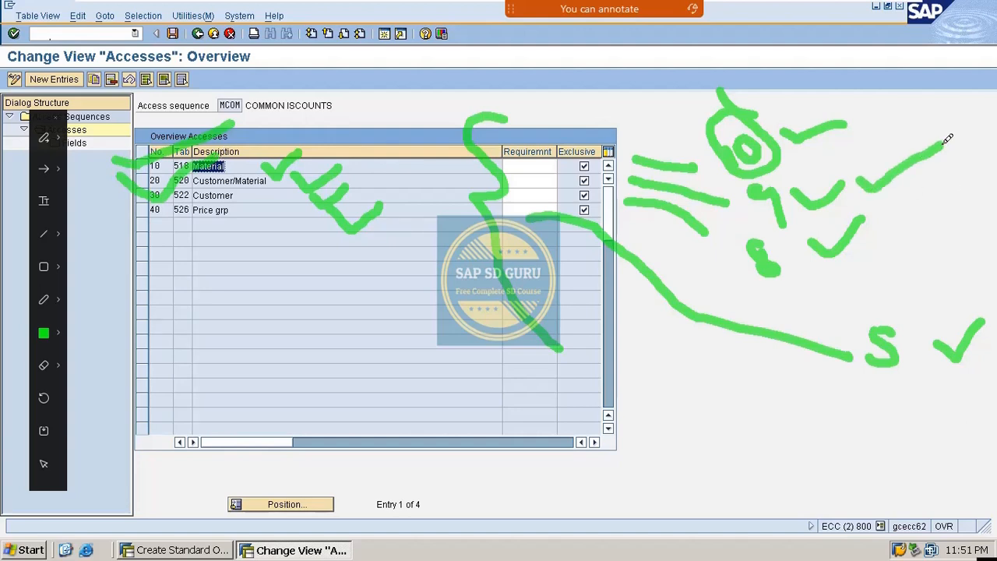
pyautogui.moveTo(893, 82)
pyautogui.mouseDown()
pyautogui.moveTo(991, 289)
pyautogui.moveTo(966, 342)
pyautogui.mouseUp()
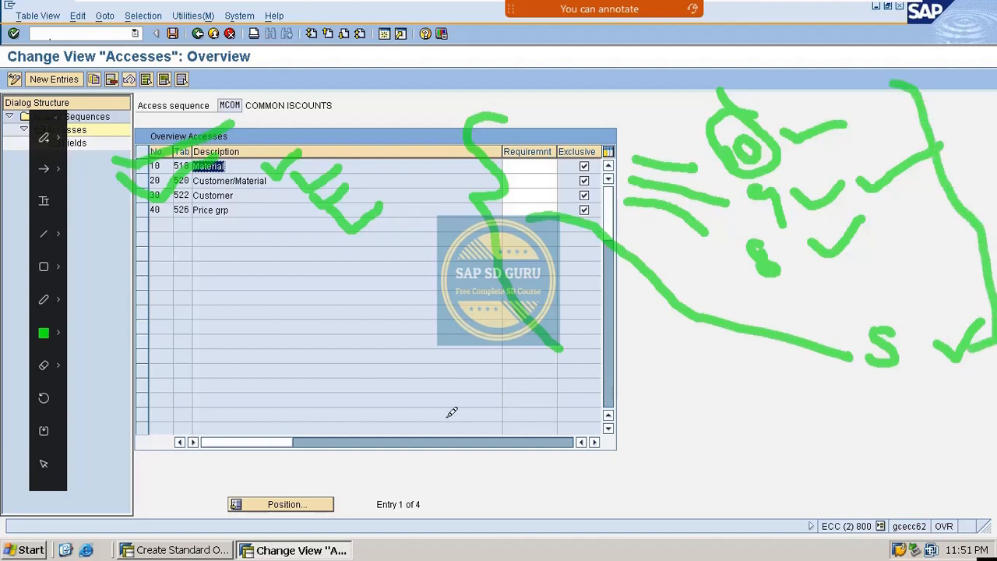
# Add more check marks beside the access descriptions, then underline and box the handwritten 5
pyautogui.moveTo(360, 168)
pyautogui.mouseDown()
pyautogui.moveTo(409, 160)
pyautogui.moveTo(386, 180)
pyautogui.moveTo(409, 202)
pyautogui.moveTo(447, 178)
pyautogui.mouseUp()
pyautogui.moveTo(815, 427)
pyautogui.mouseDown()
pyautogui.moveTo(861, 401)
pyautogui.moveTo(844, 429)
pyautogui.moveTo(909, 390)
pyautogui.mouseUp()
pyautogui.moveTo(850, 313)
pyautogui.mouseDown()
pyautogui.moveTo(934, 381)
pyautogui.moveTo(834, 300)
pyautogui.mouseUp()
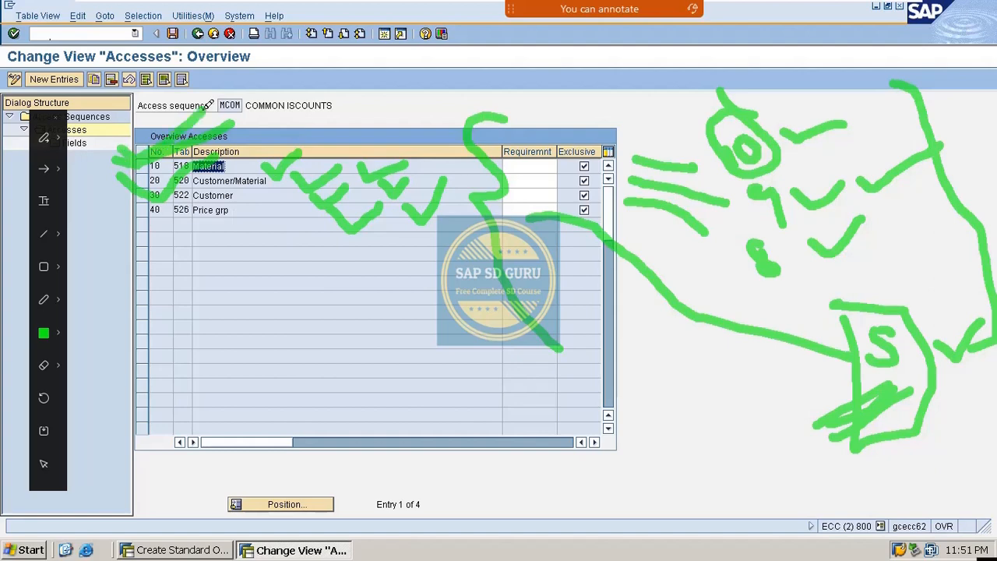
# Draw a large check mark at access 40 Price grp and two long lines across the empty rows below
pyautogui.moveTo(115, 221)
pyautogui.mouseDown()
pyautogui.moveTo(159, 261)
pyautogui.moveTo(283, 175)
pyautogui.mouseUp()
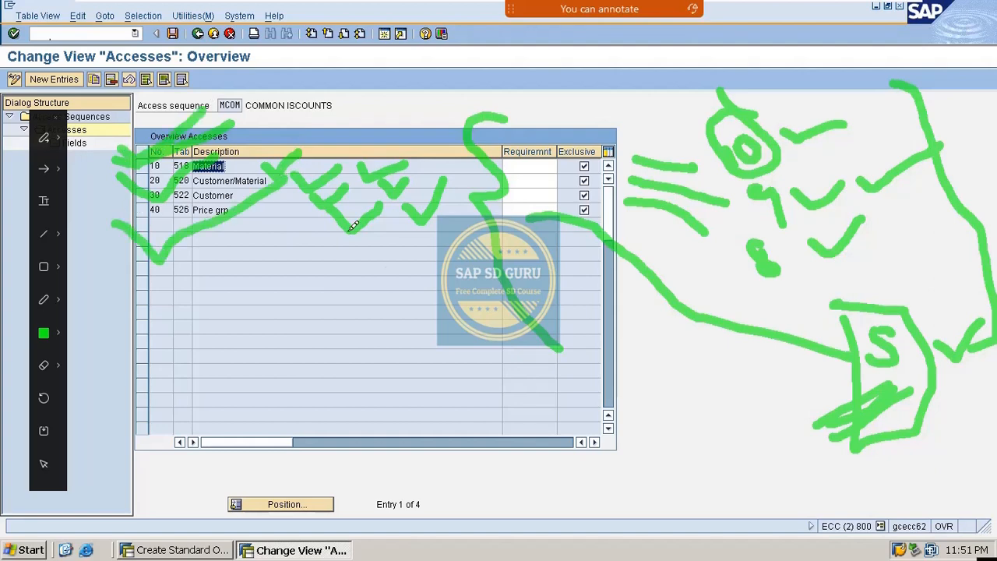
pyautogui.moveTo(157, 309); pyautogui.dragTo(462, 312)
pyautogui.moveTo(262, 348); pyautogui.dragTo(578, 377)
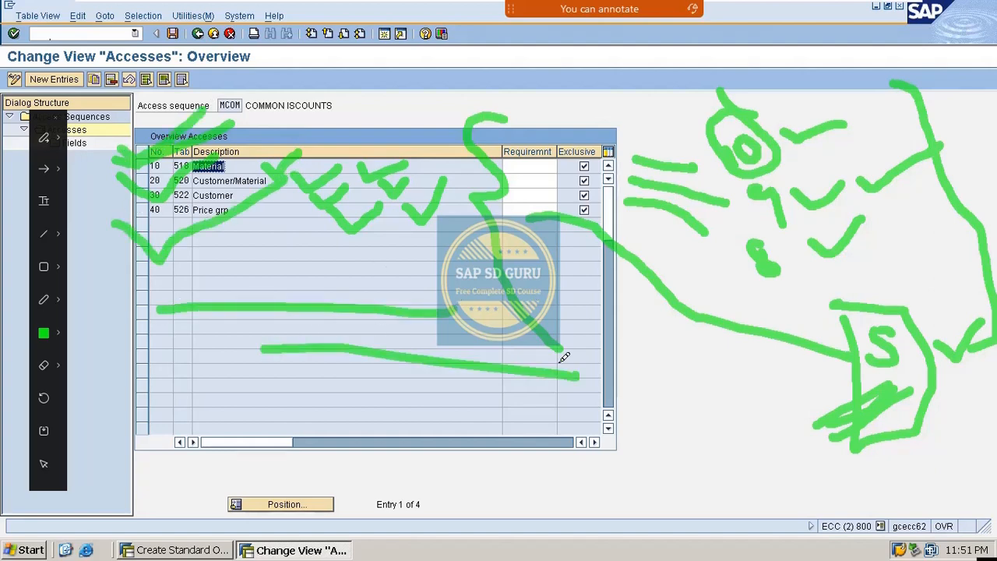